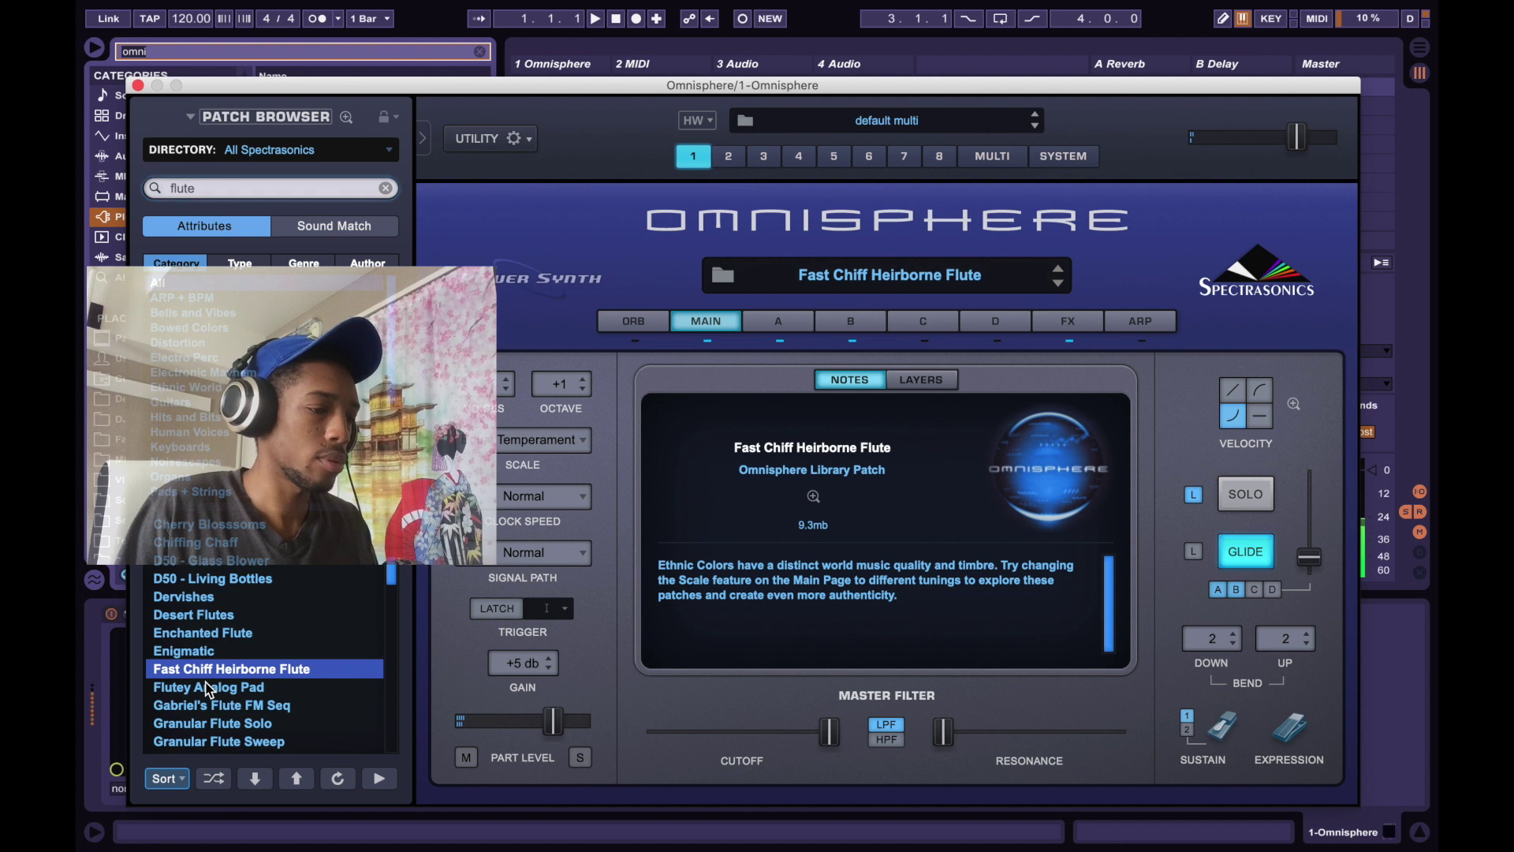
Browse the flute patches and load Raspy Air Pseudo-Flute.
scroll(257, 672, down, 5)
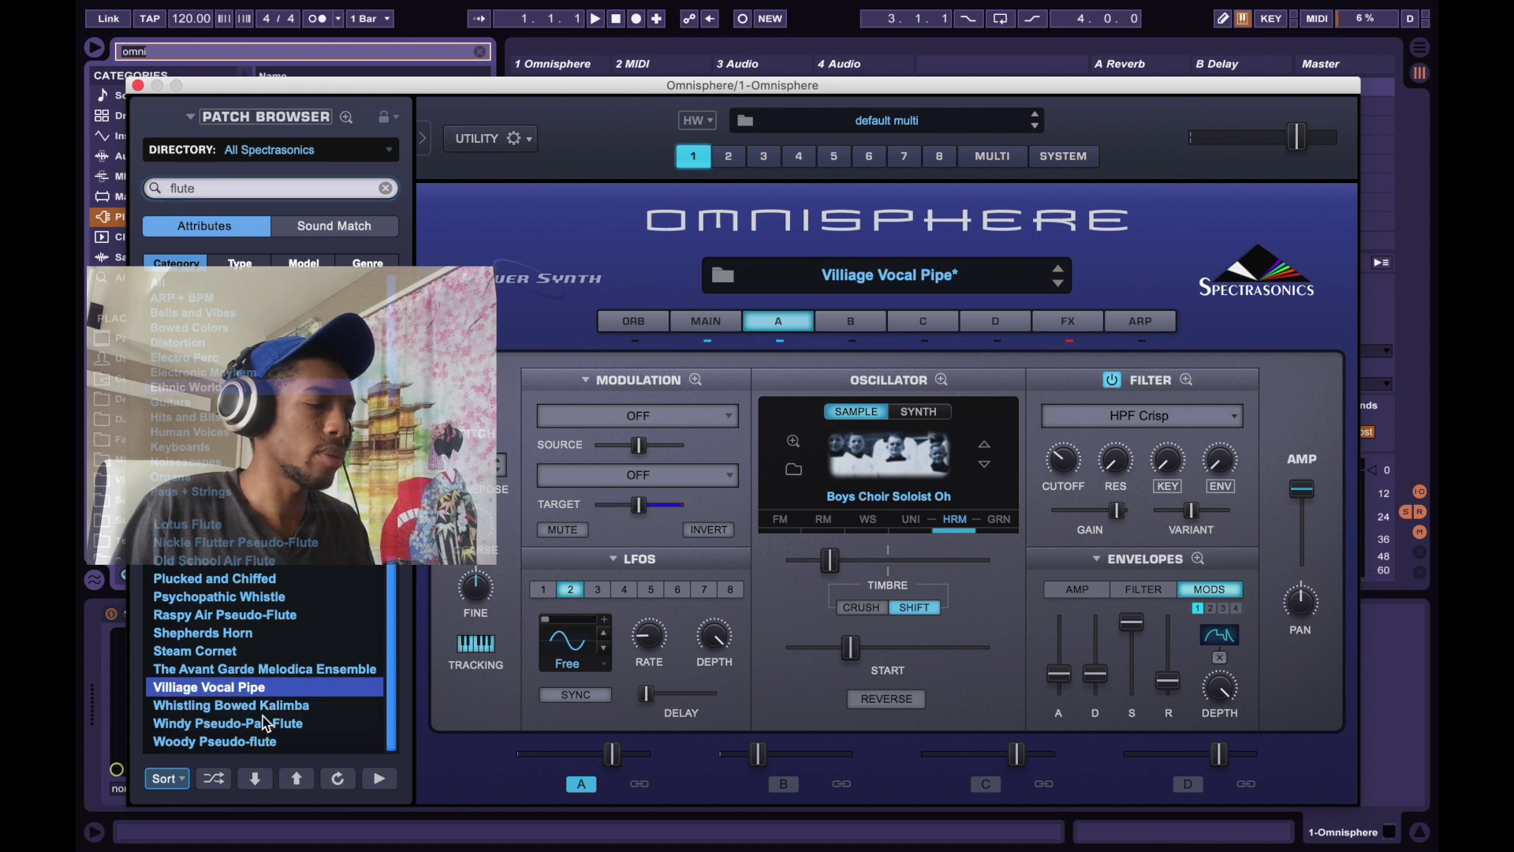
click(263, 722)
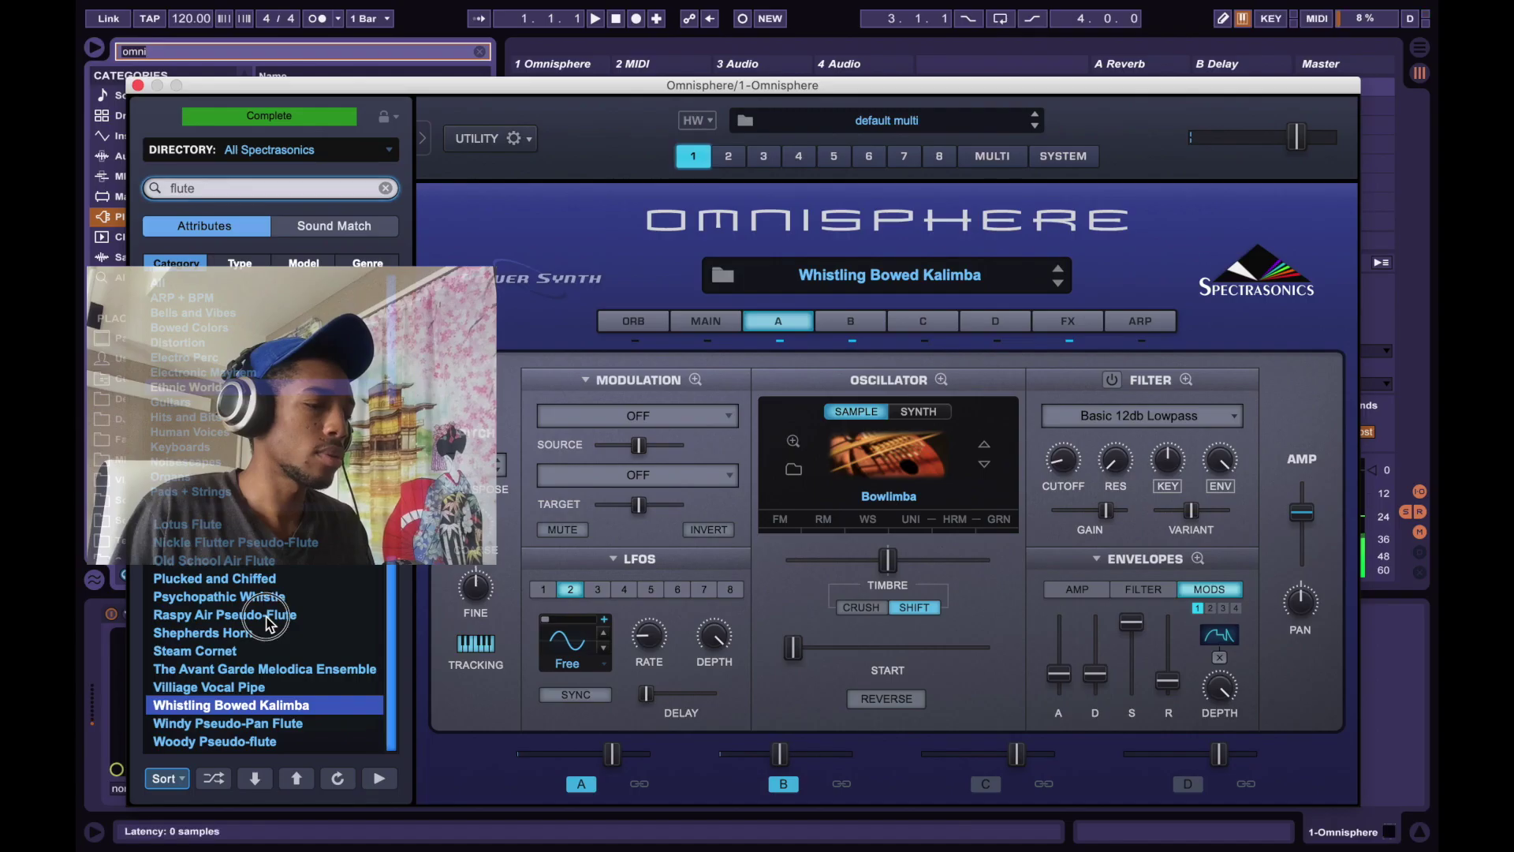
click(266, 619)
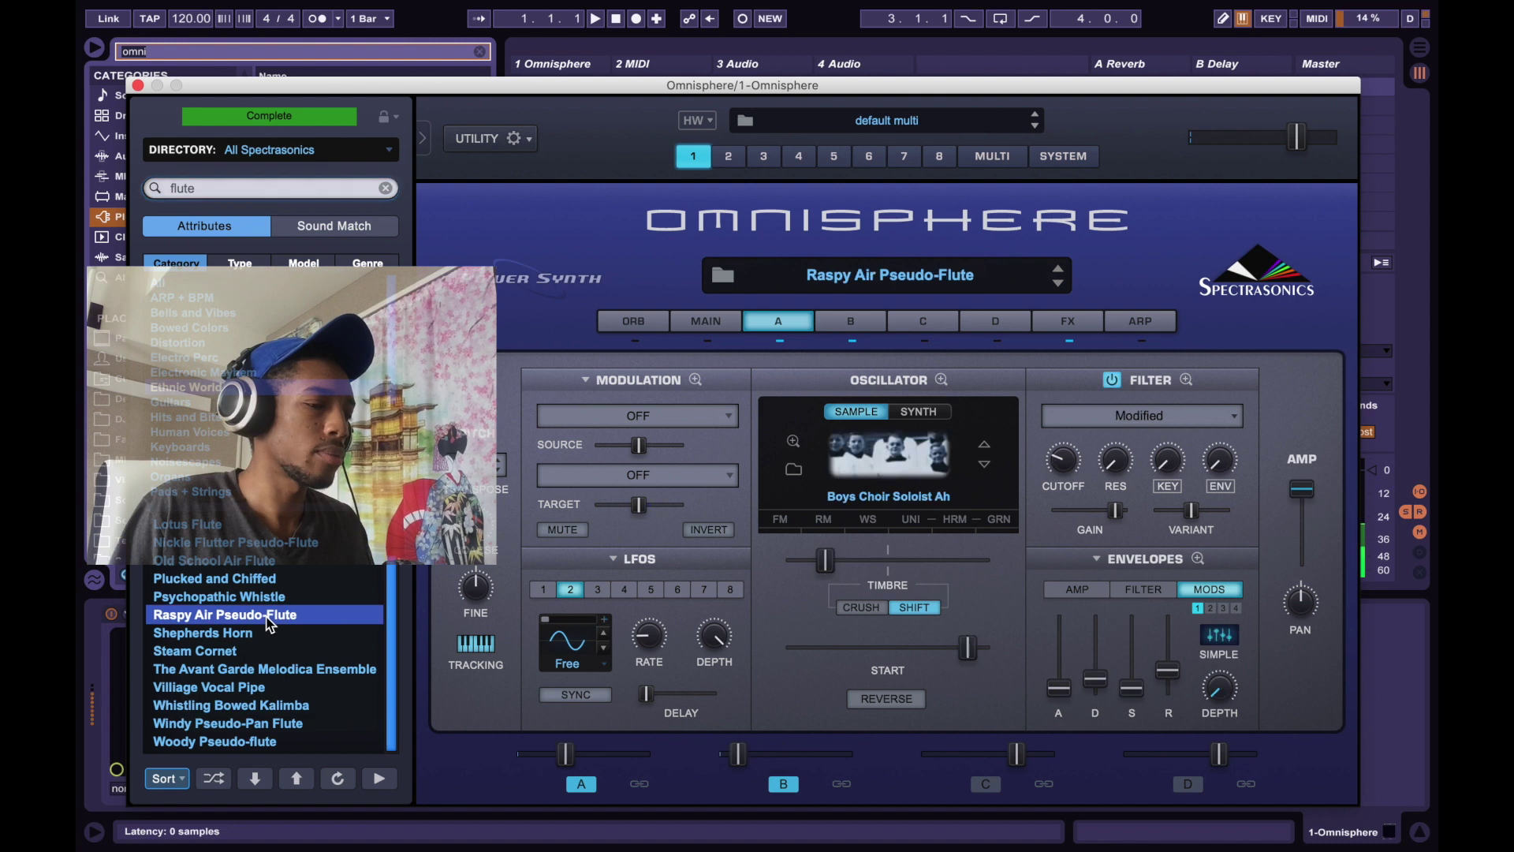
Review the flute patch's layer B, effects and layer A settings, and lower the instrument's master volume slightly.
click(842, 327)
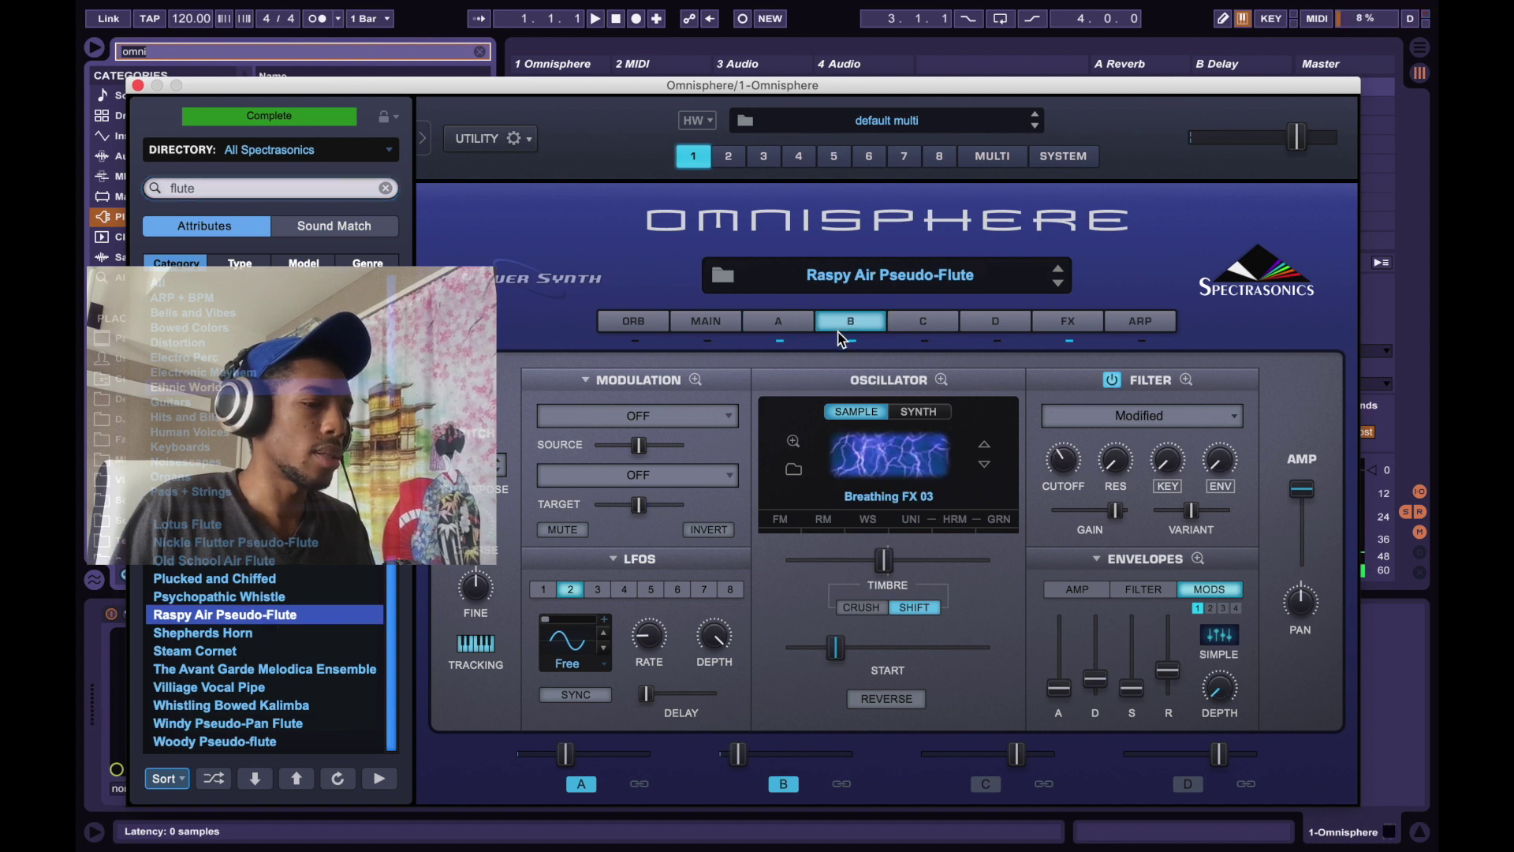
click(1068, 323)
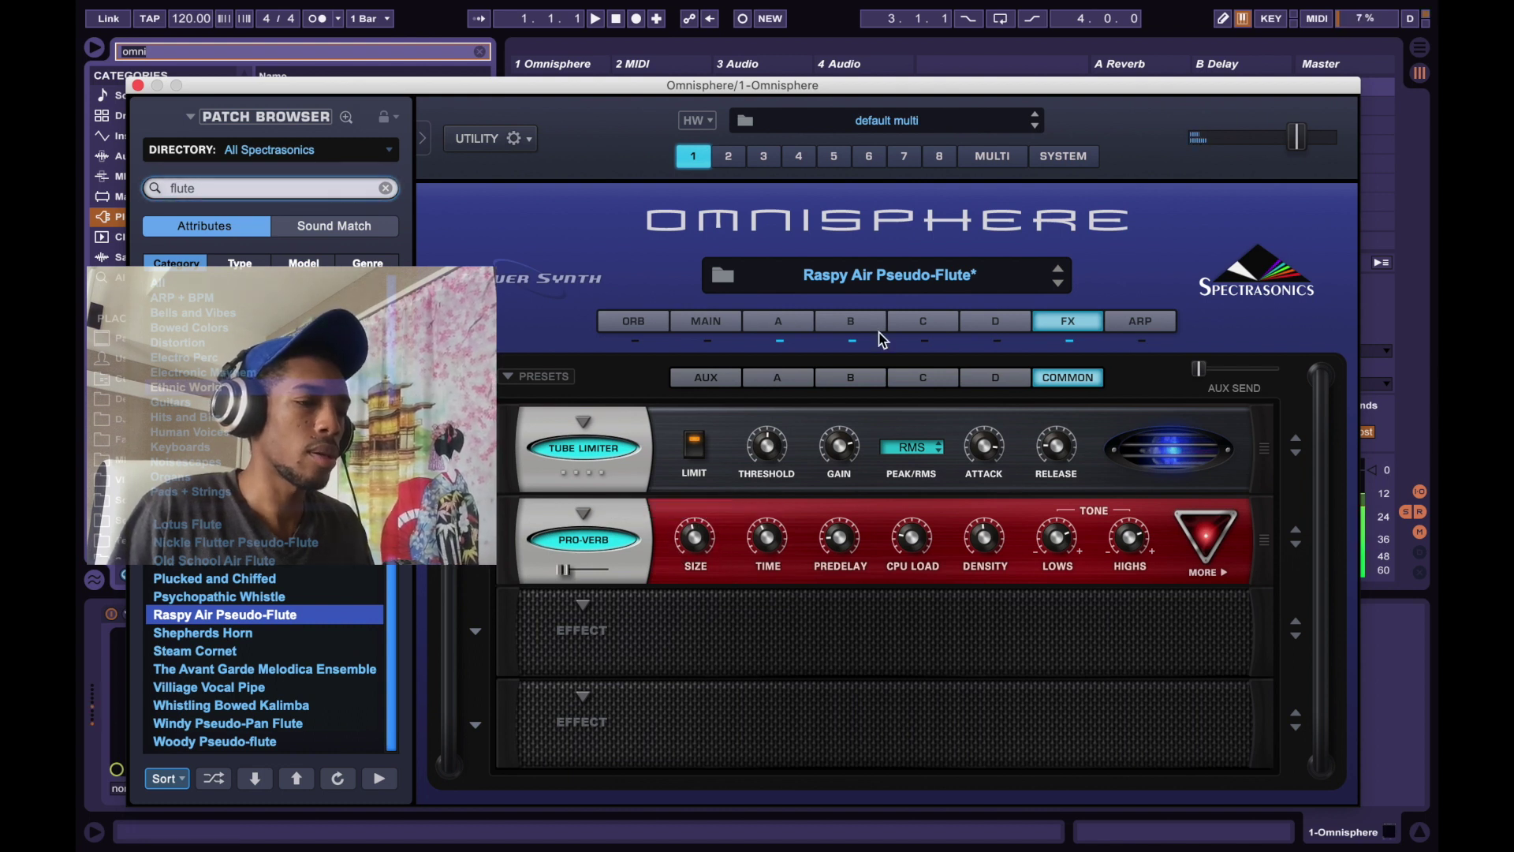
click(779, 321)
drag(1296, 140, 1271, 154)
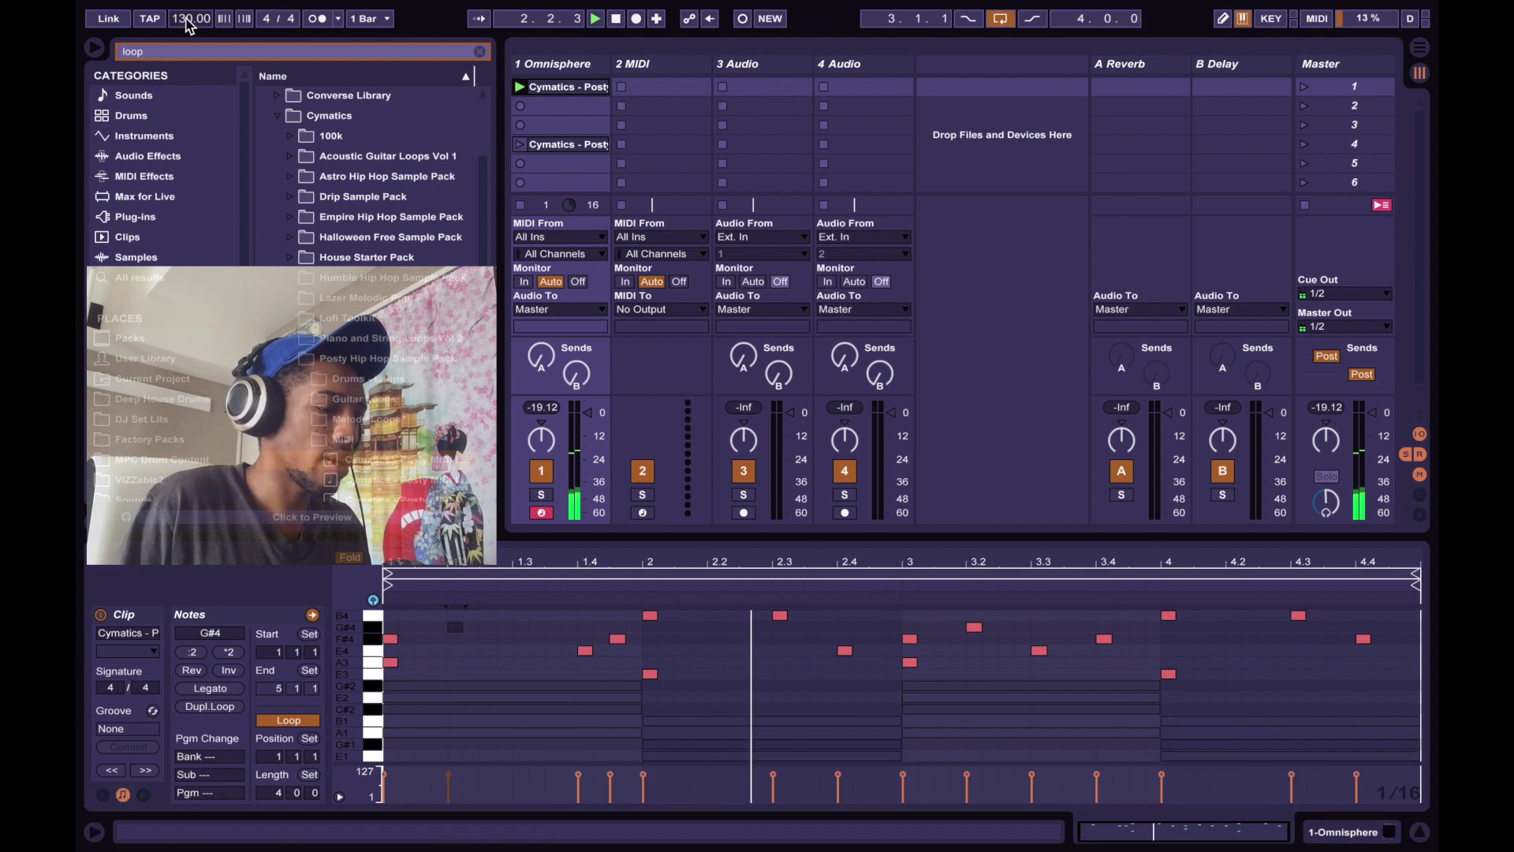
Set the project tempo to 160 BPM.
text(1)
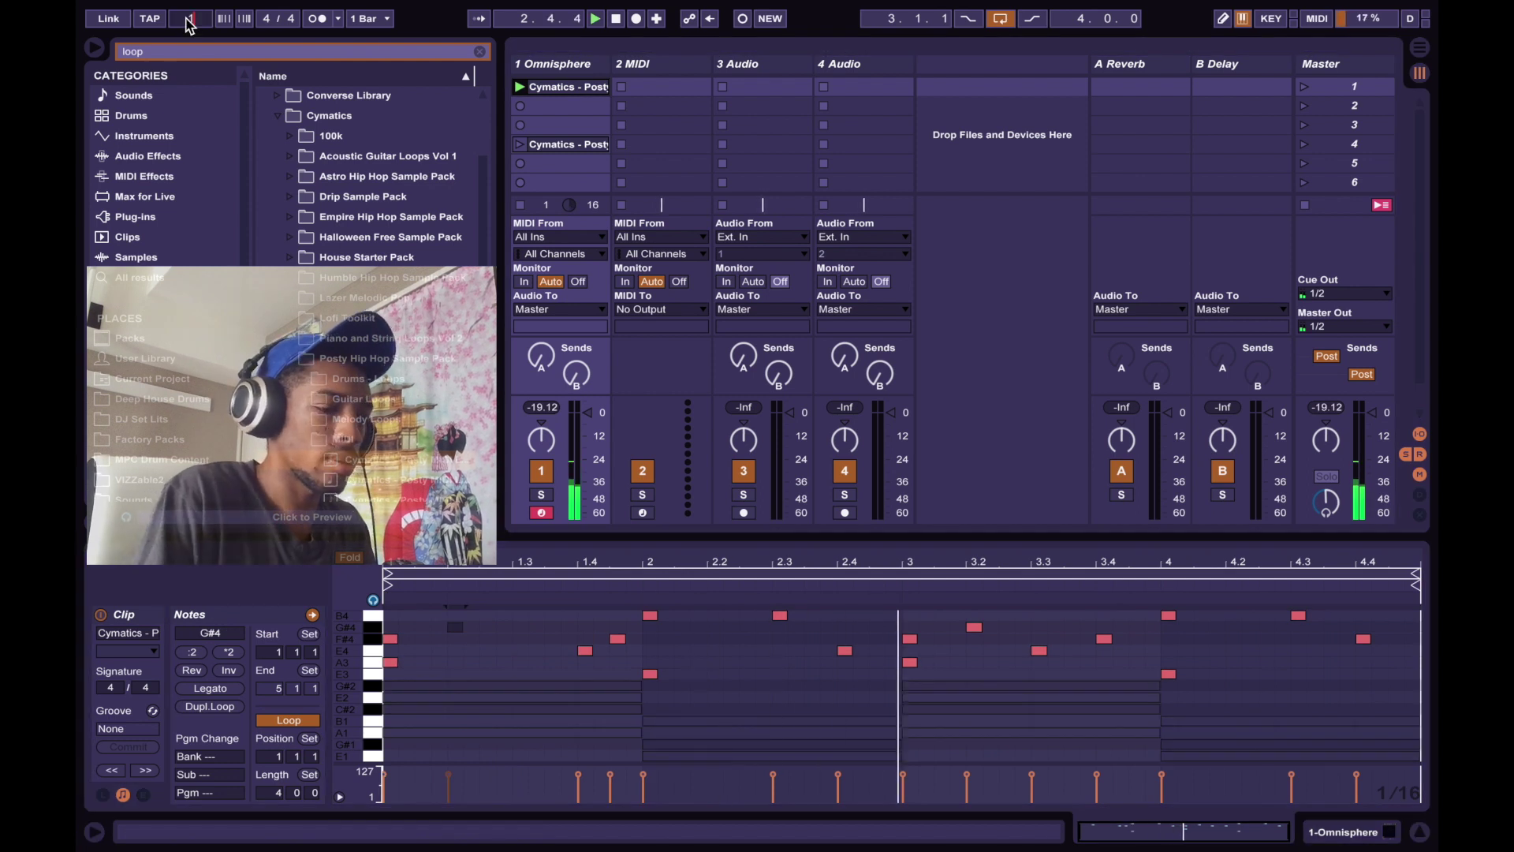
text(60)
key(Return)
Deactivate the melody's E4 note at beat 2.4, place a G#4 note on that beat, and stop playback.
click(845, 652)
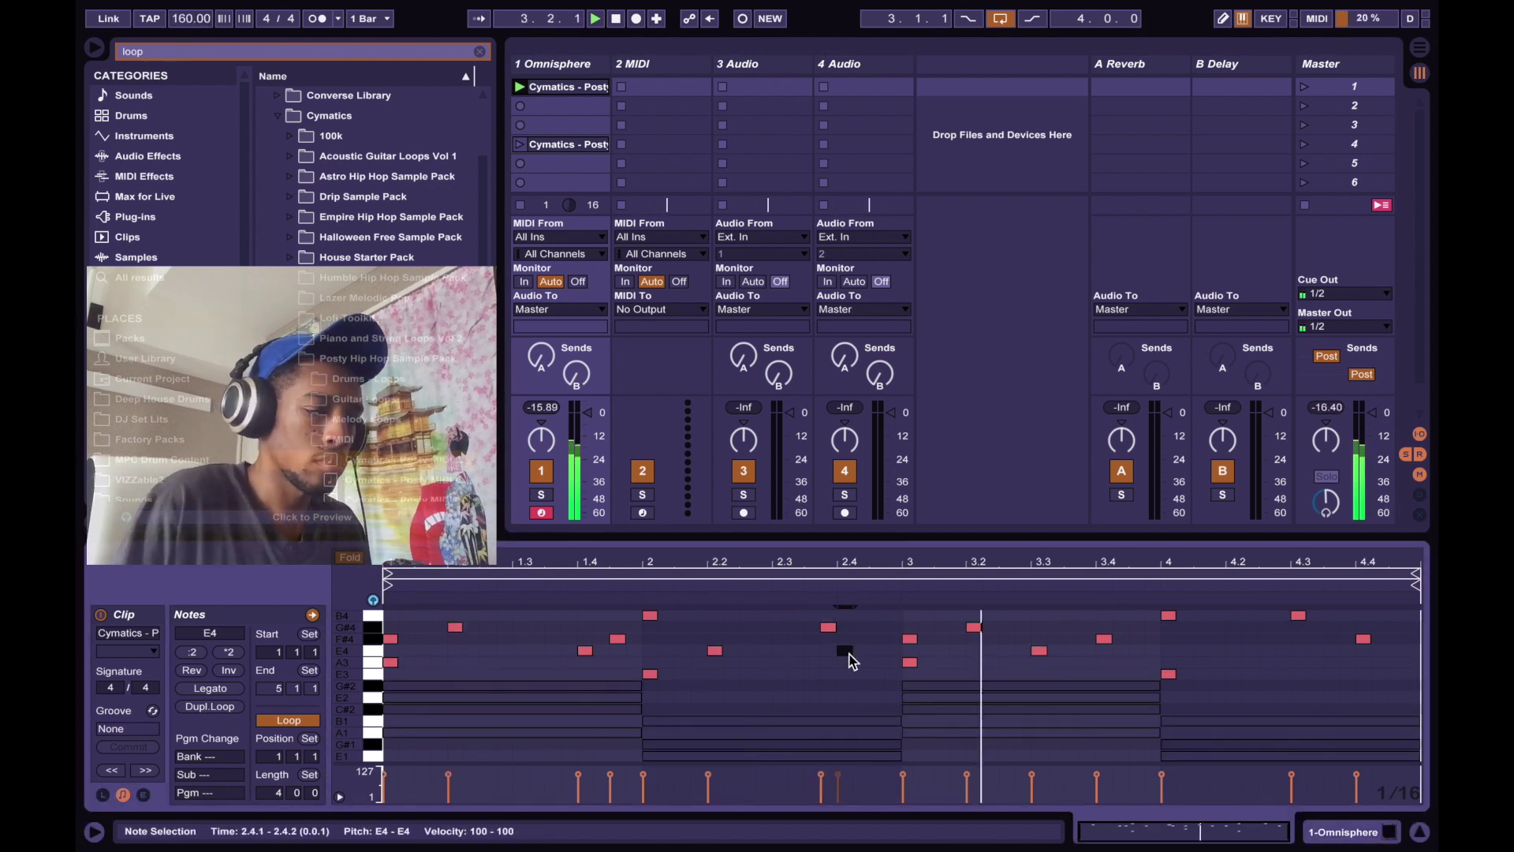
drag(848, 656, 845, 631)
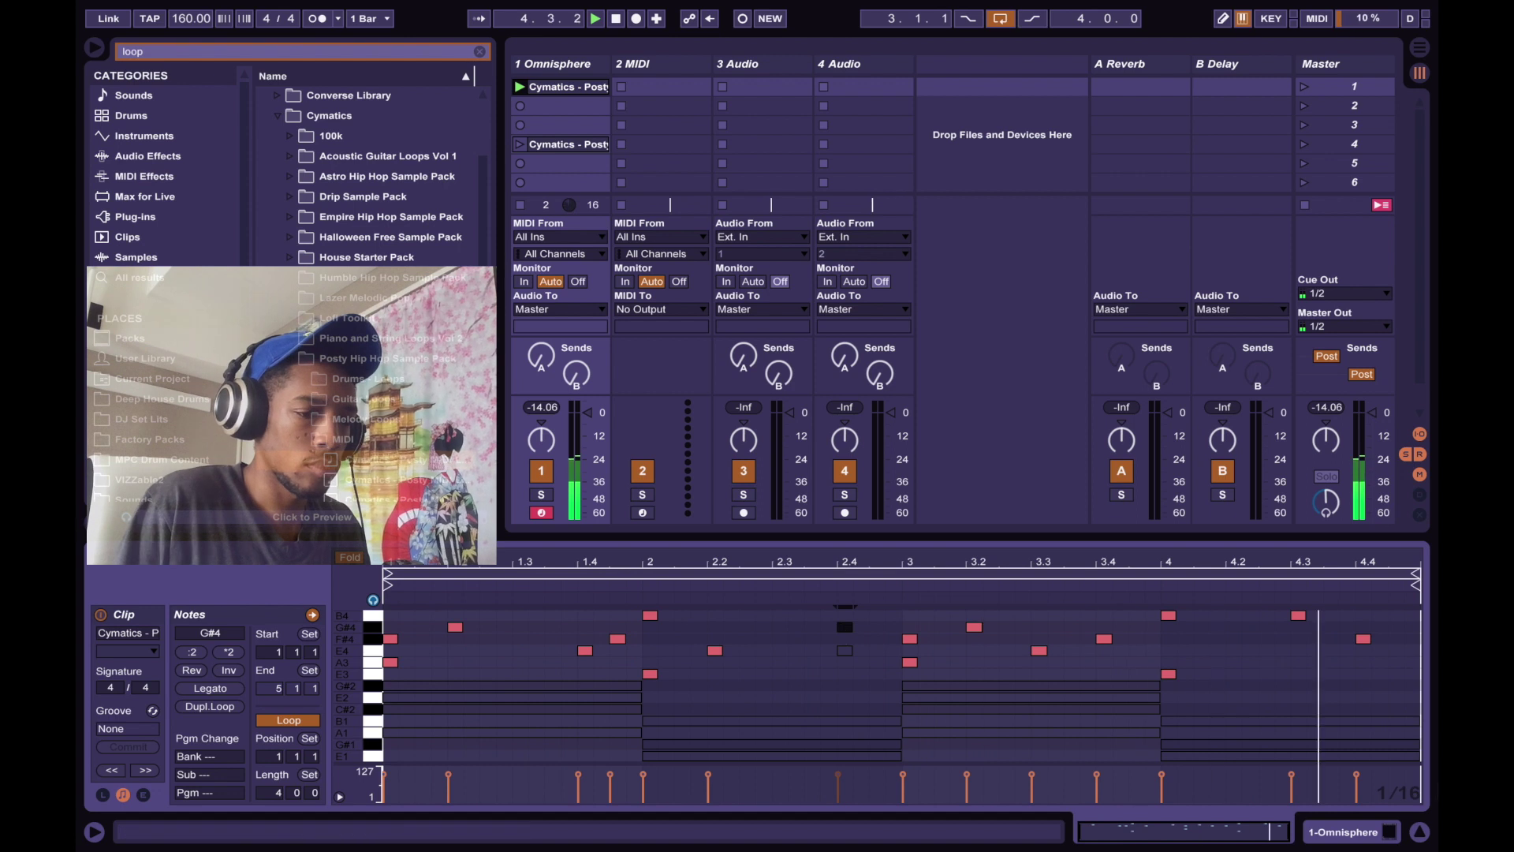
click(1232, 650)
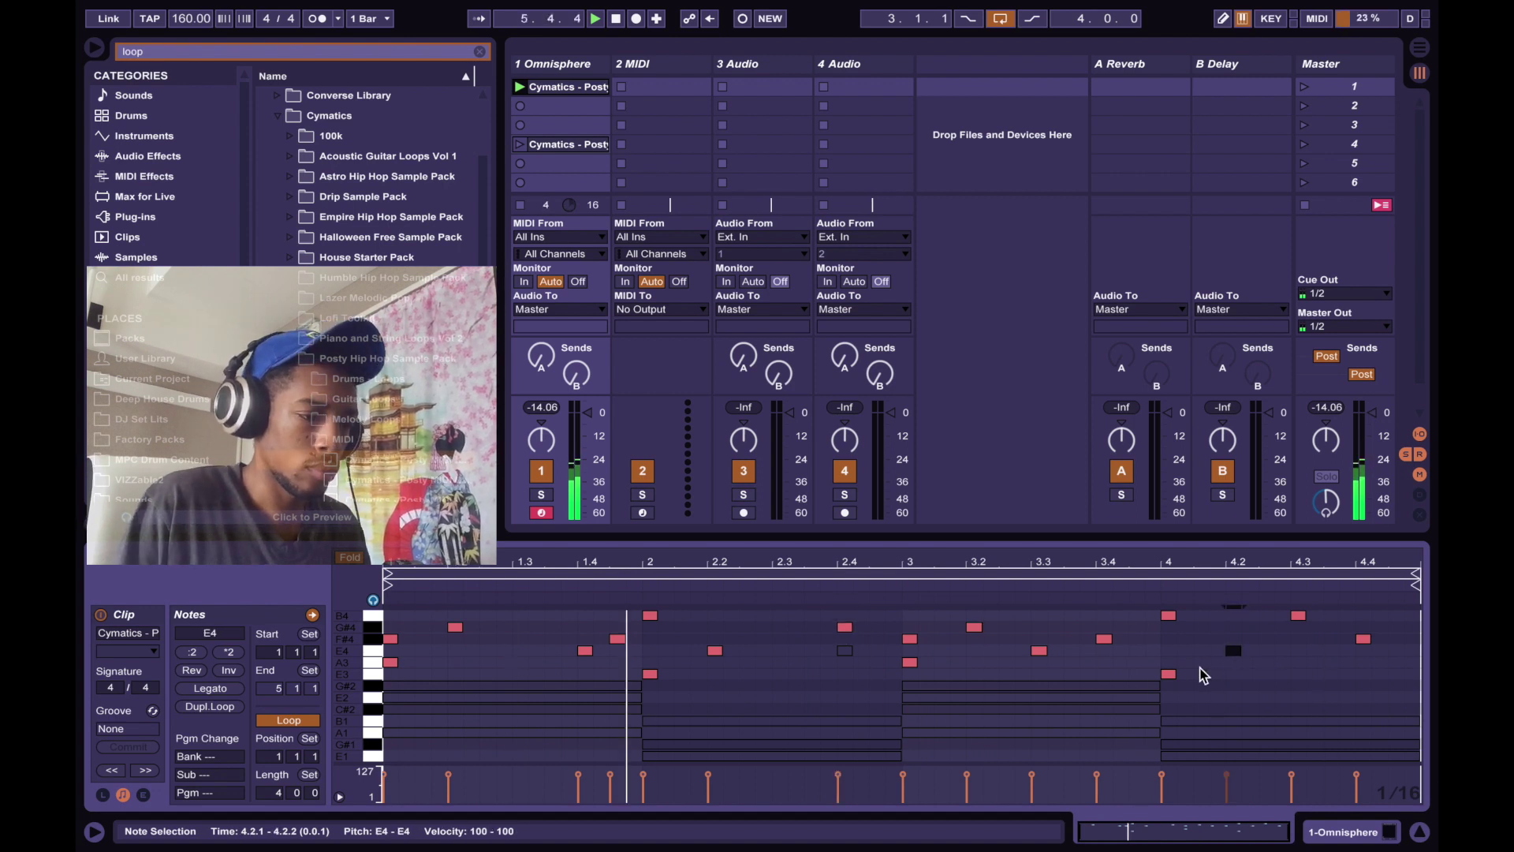
key(space)
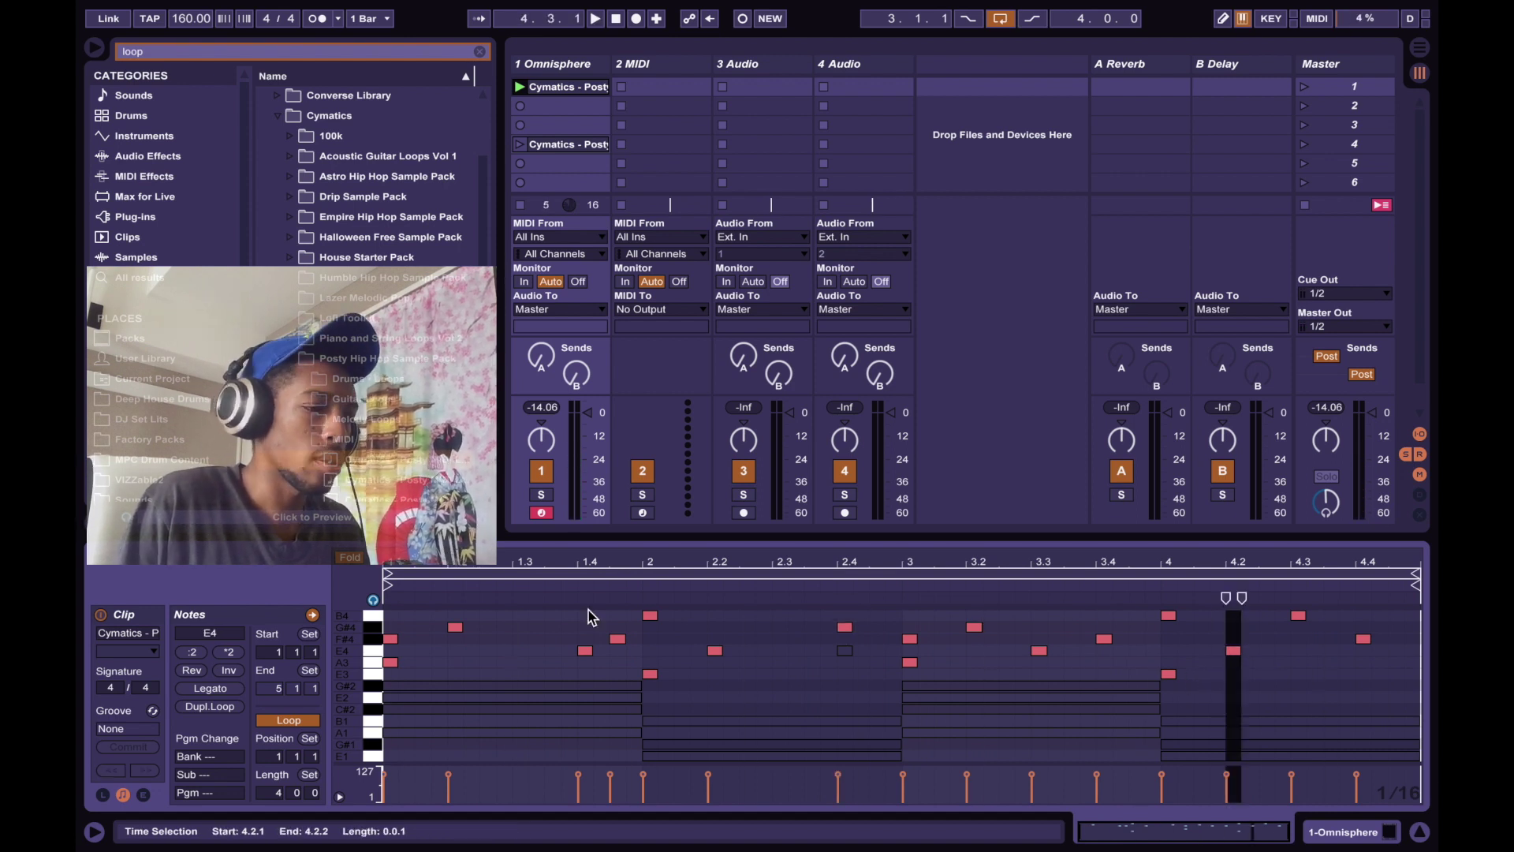
Duplicate the first Omnisphere clip into the next slot and deactivate the copy's melody notes so only the chords sound.
click(601, 92)
key(ctrl+d)
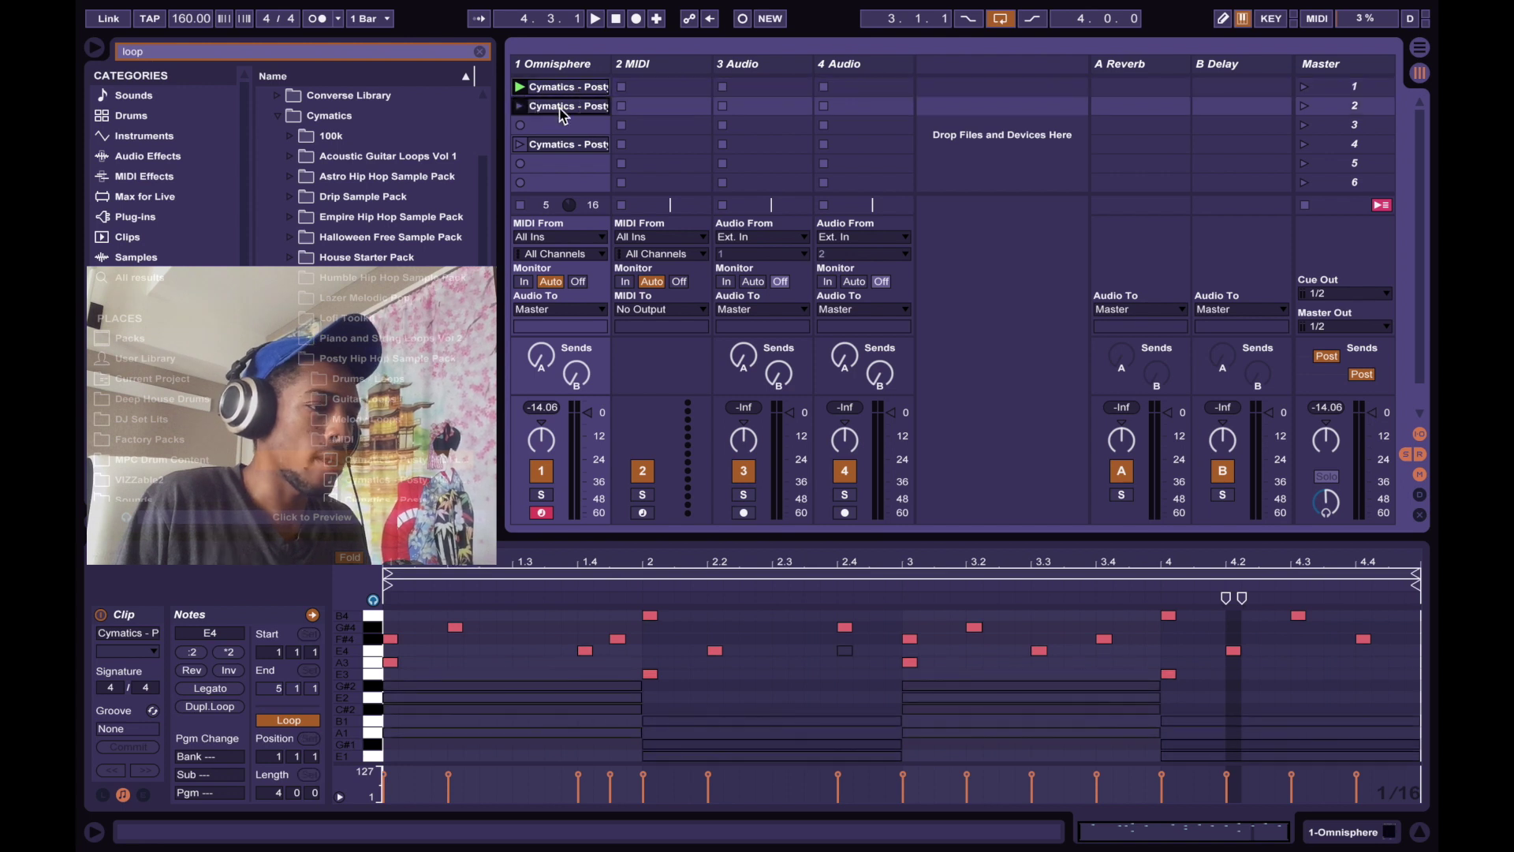
click(371, 631)
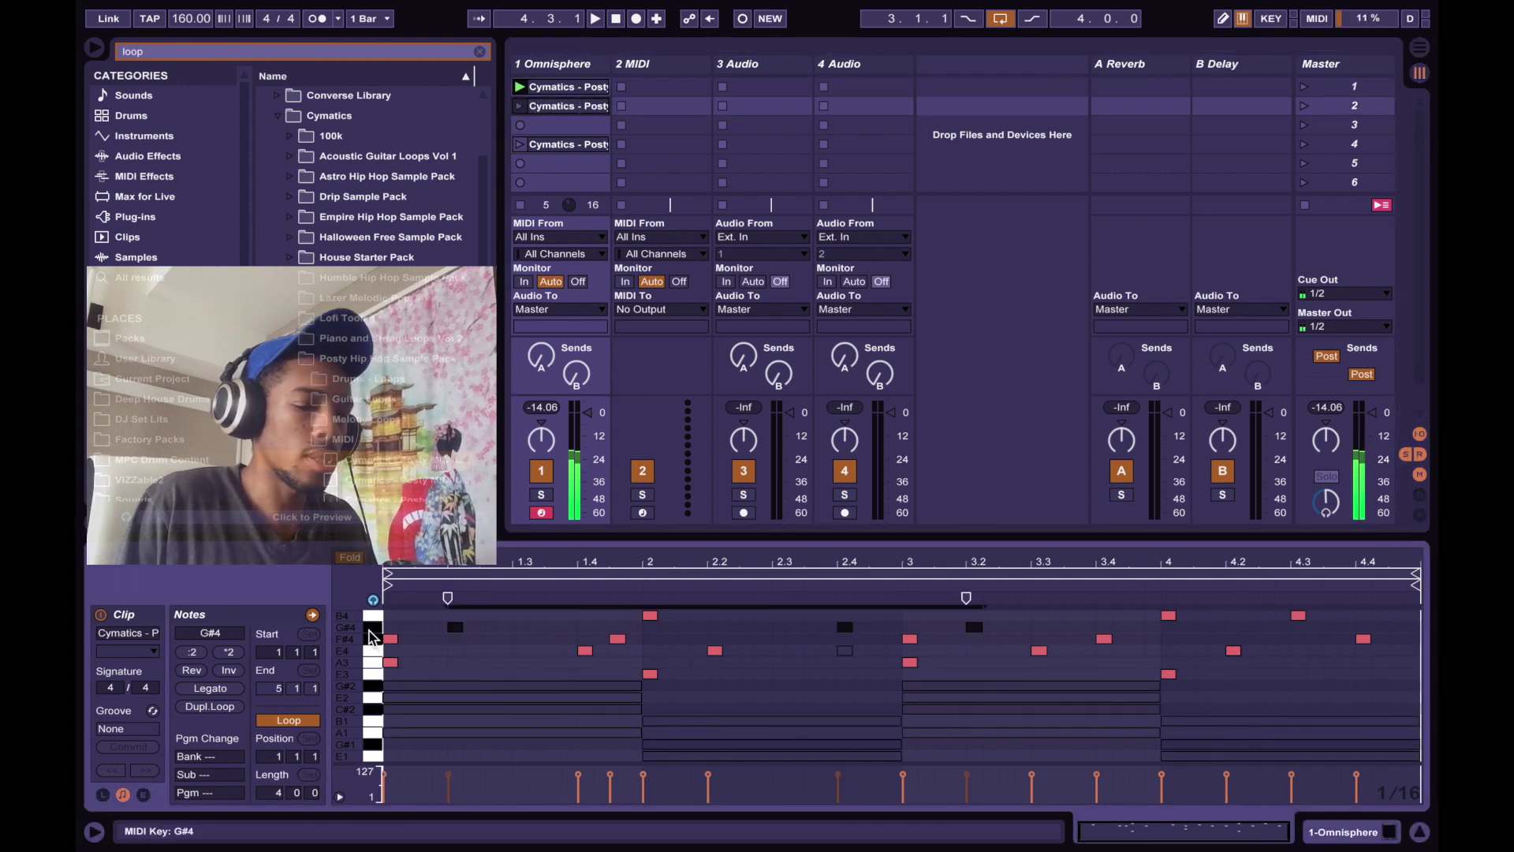
Duplicate the Omnisphere track, and name the first track's melody clip lead and the duplicate track's second clip chords.
click(558, 69)
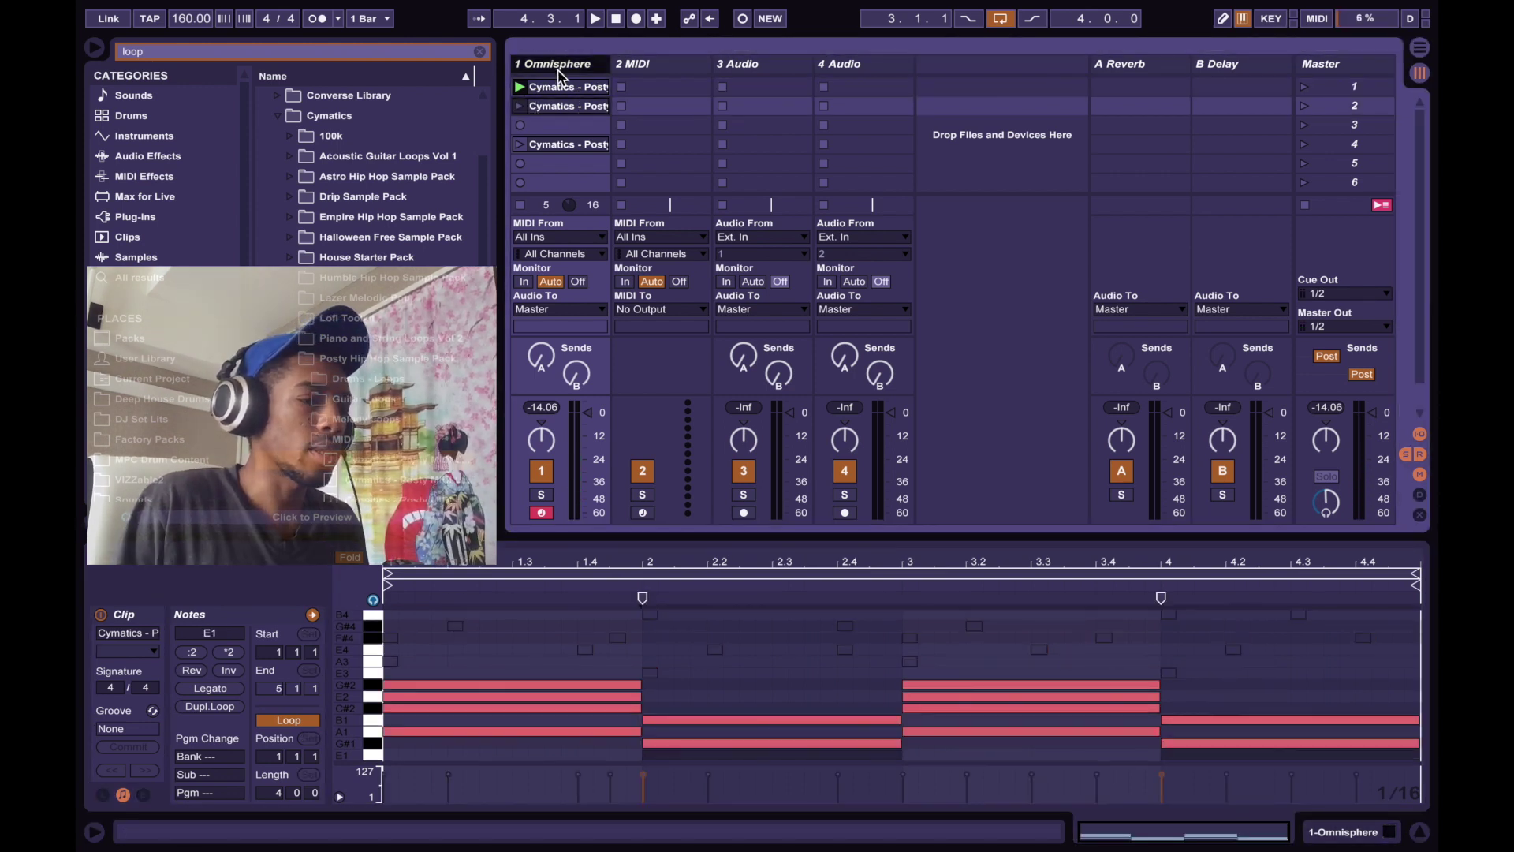
key(ctrl+d)
click(587, 90)
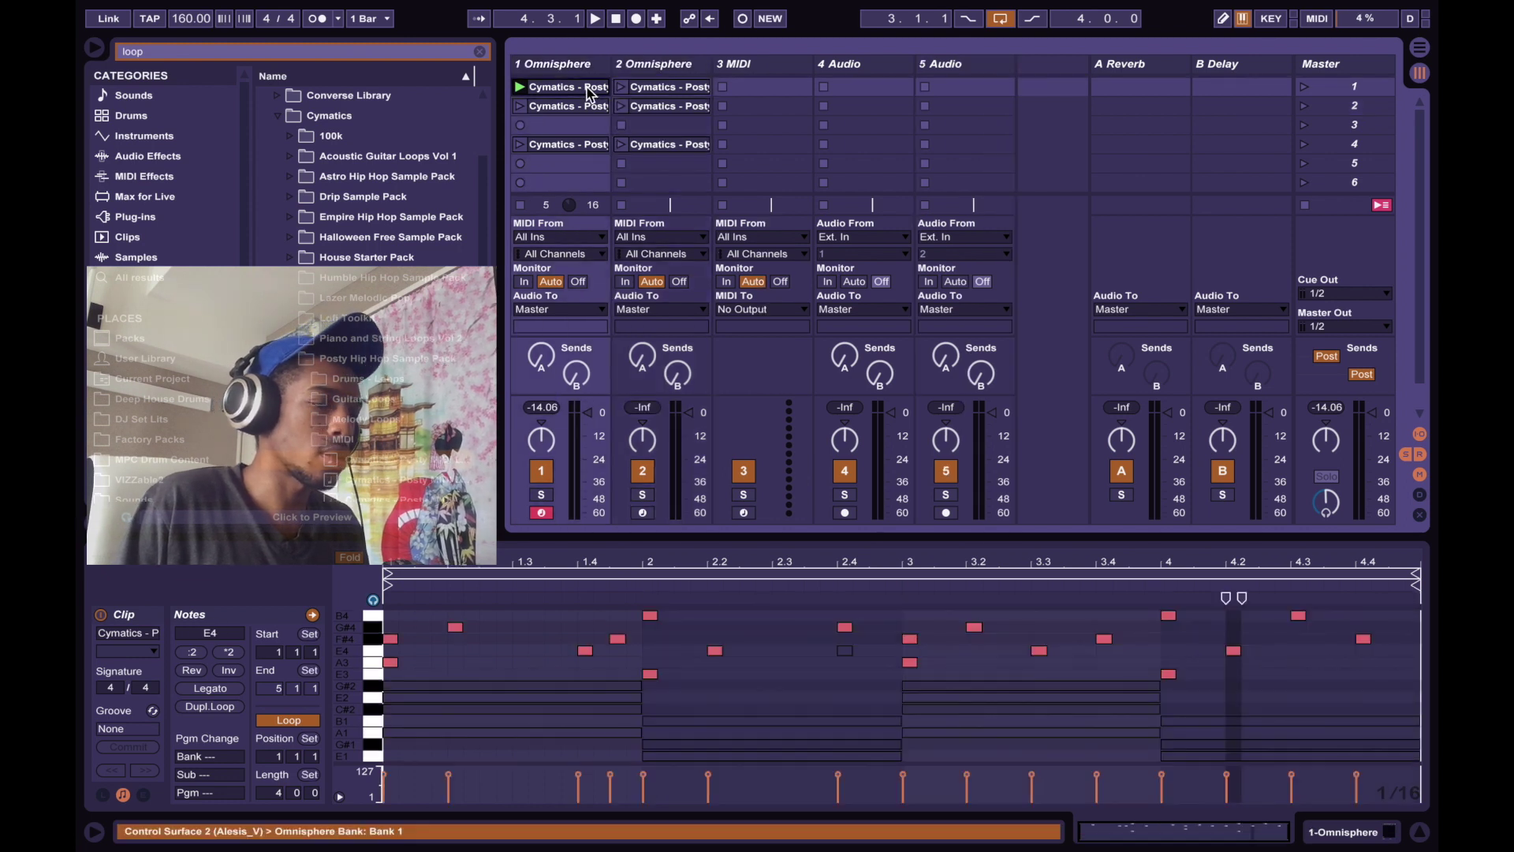
click(651, 107)
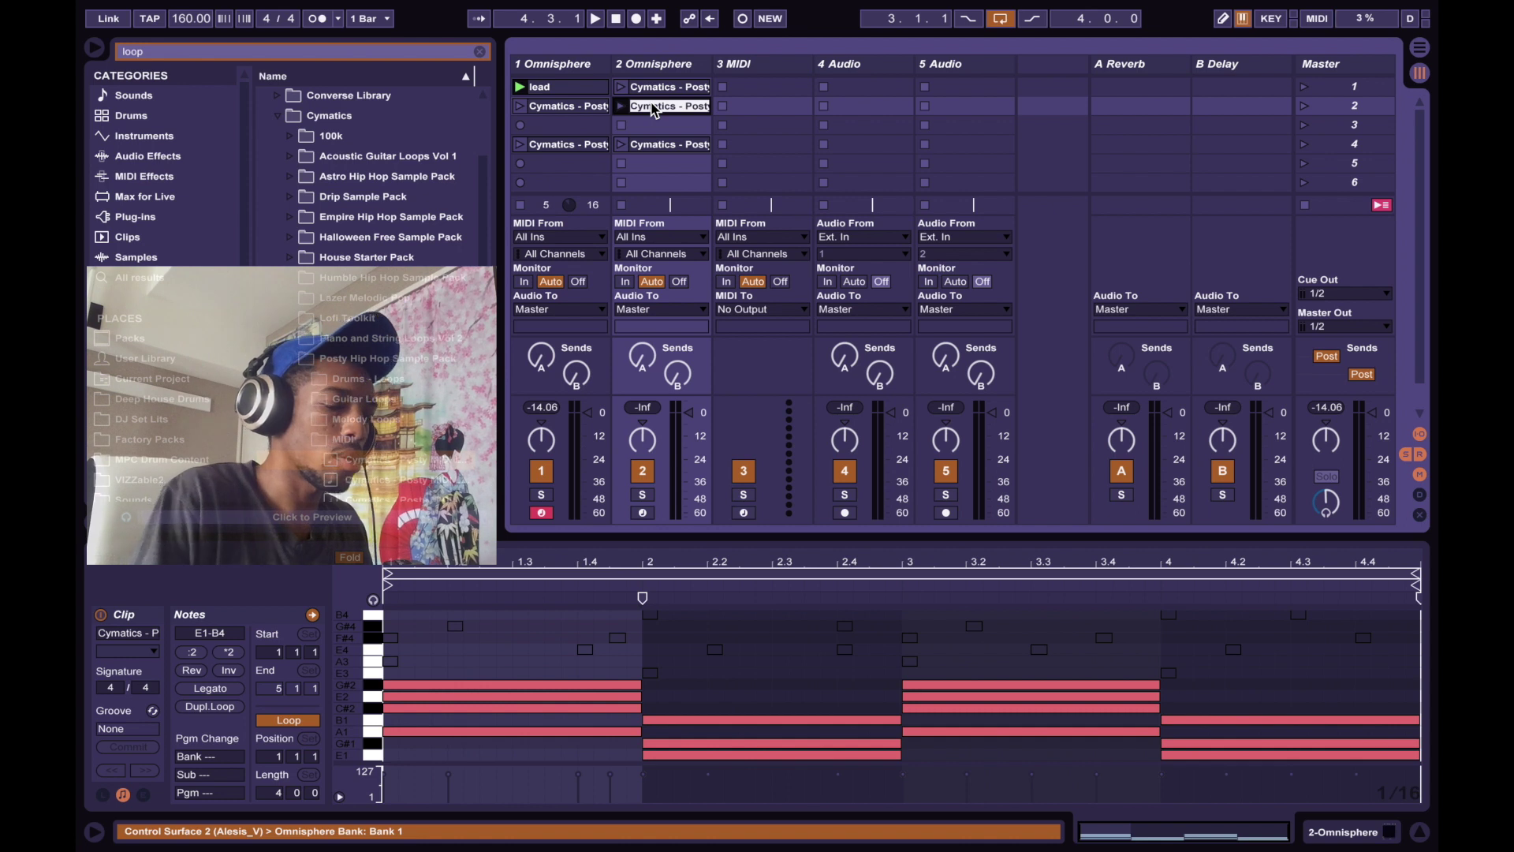
text(chords)
key(Return)
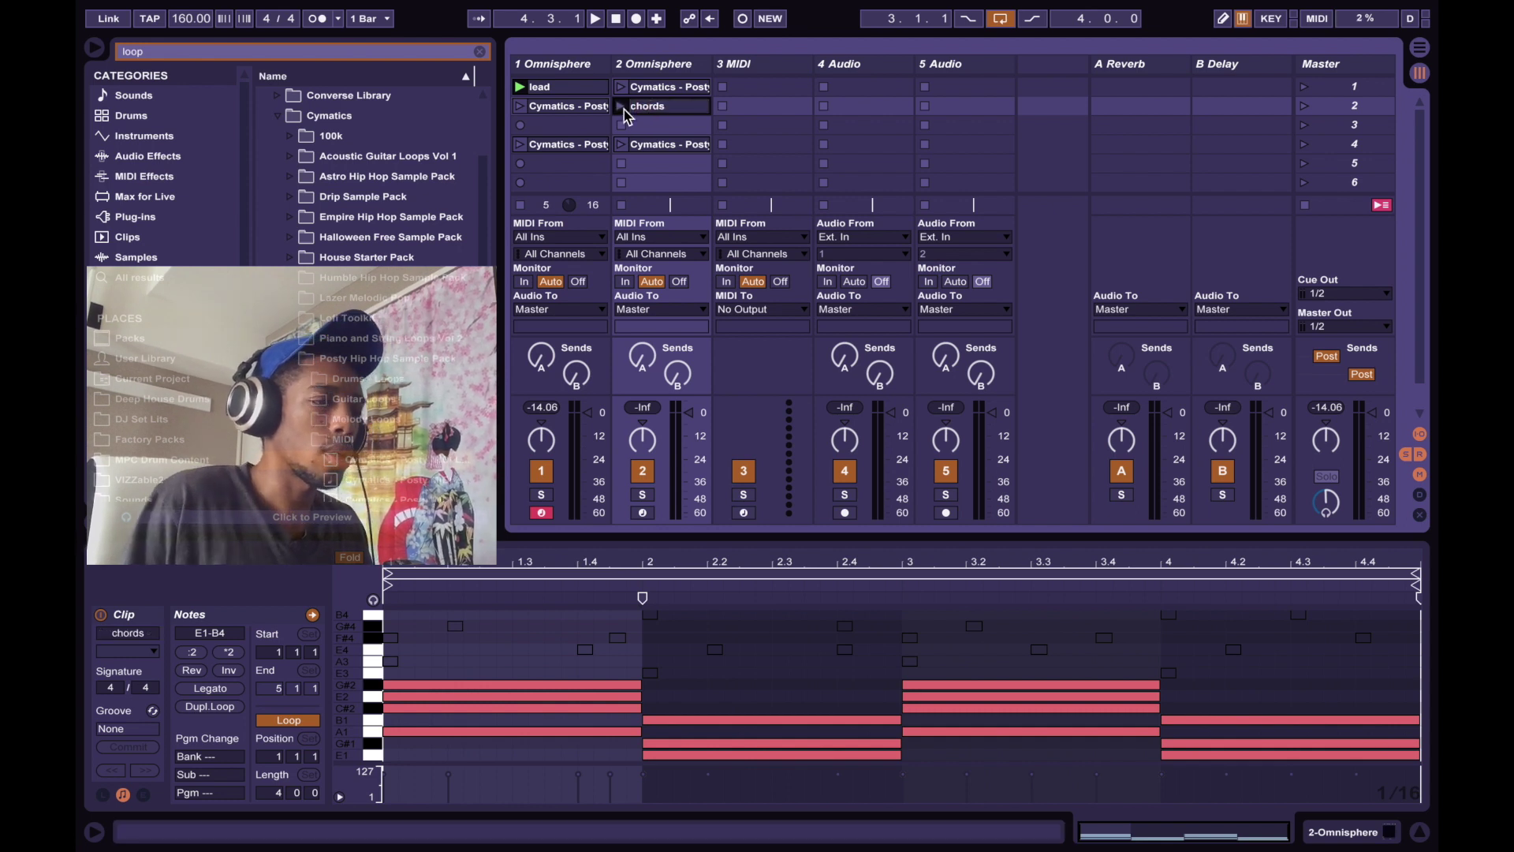
Select the lead clip at bar 17 of the arrangement and play it in the loop.
click(591, 66)
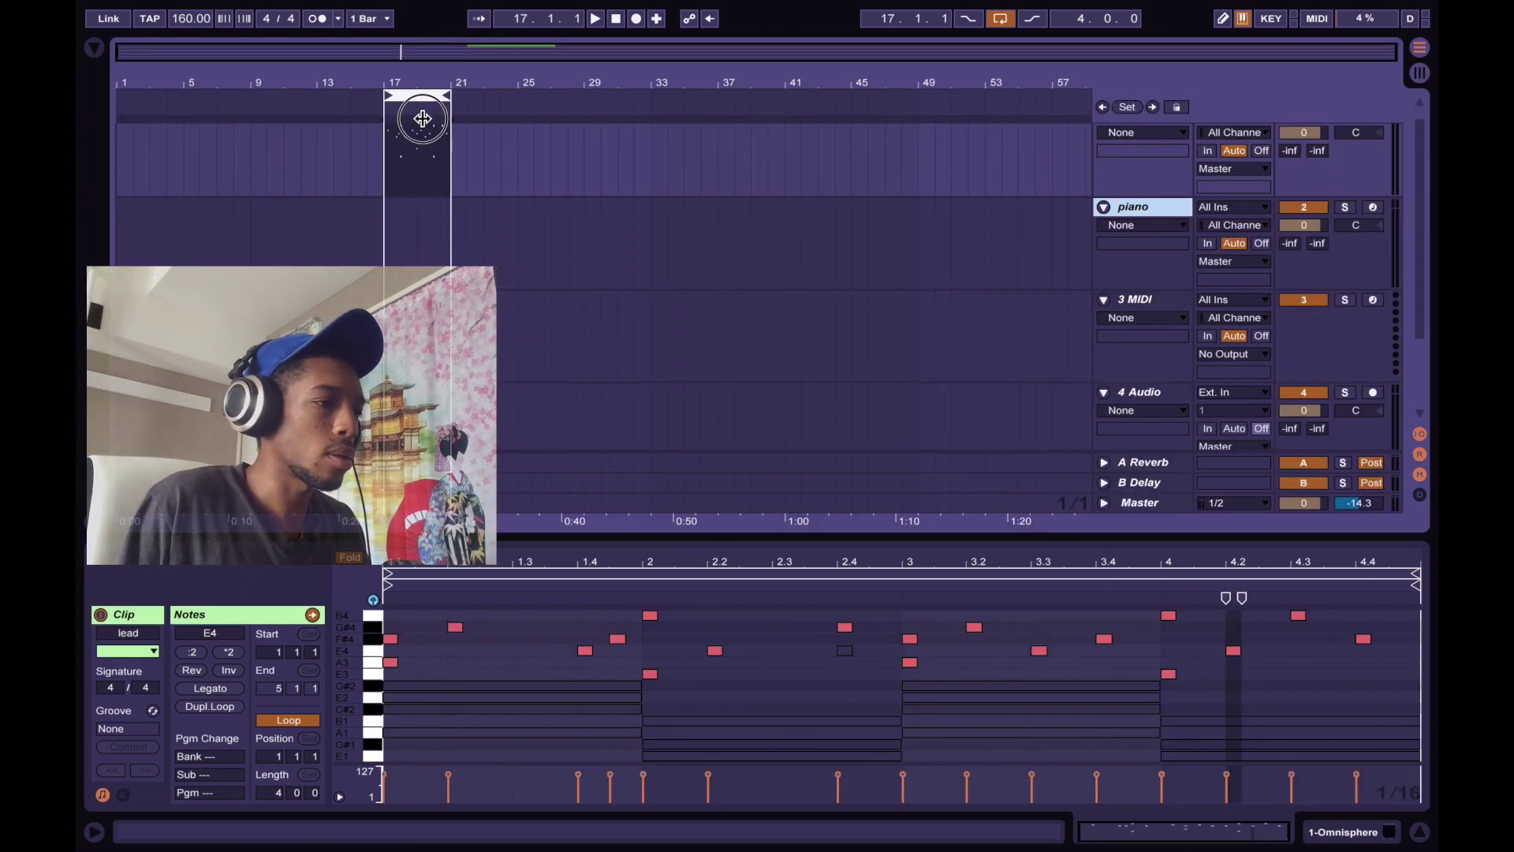
click(422, 119)
key(space)
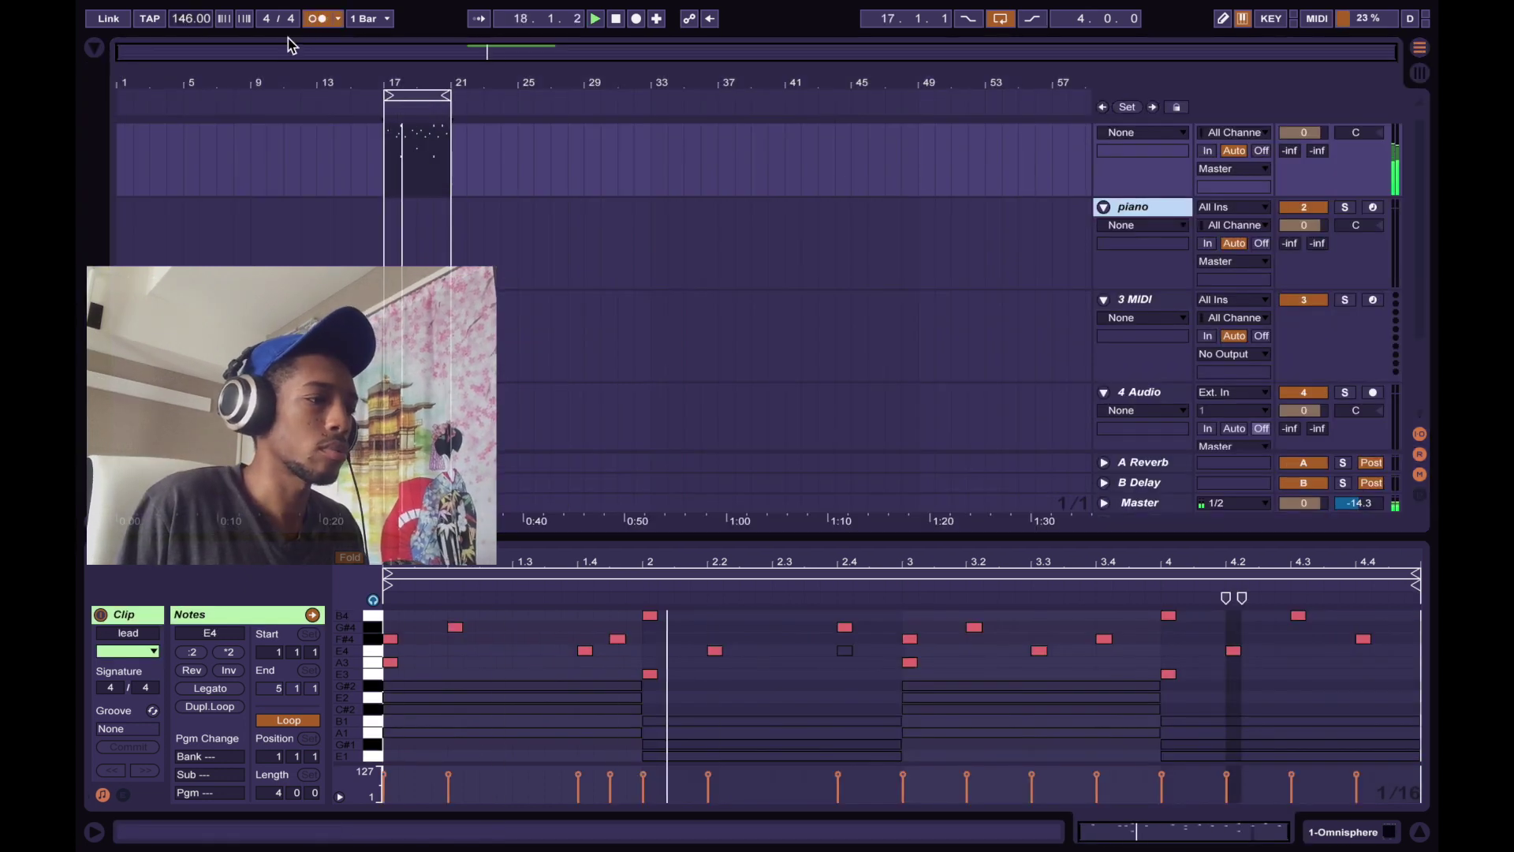
Show all pitches of the lead clip in an enlarged note editor and delete the deactivated chord notes below the melody.
click(350, 559)
drag(584, 537, 584, 306)
drag(1315, 739, 540, 593)
key(Delete)
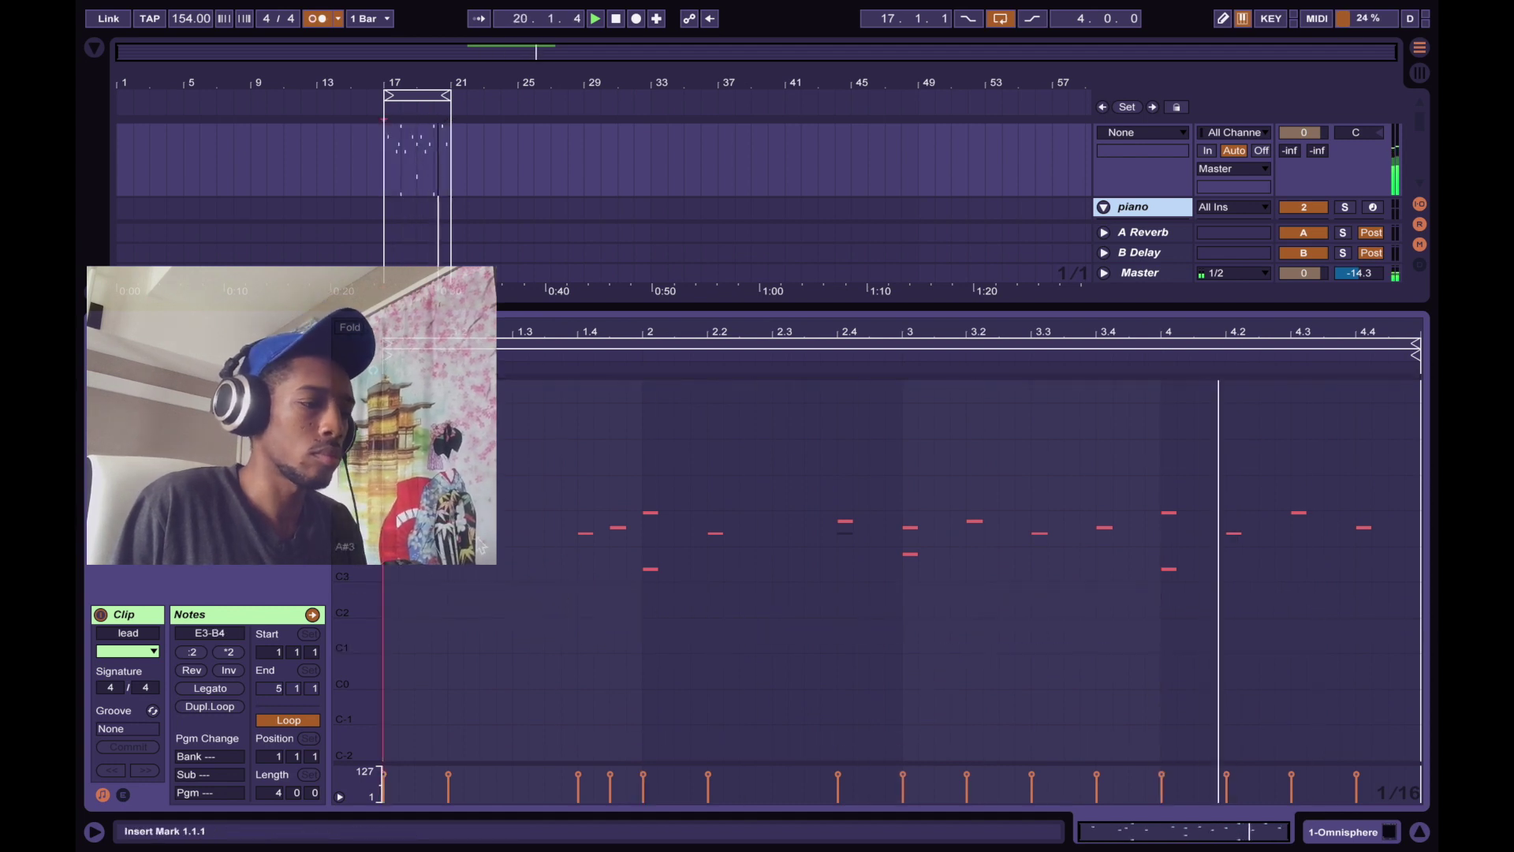
Transpose all notes of the lead clip down one semitone and audition the melody.
key(ctrl+a)
key(Down)
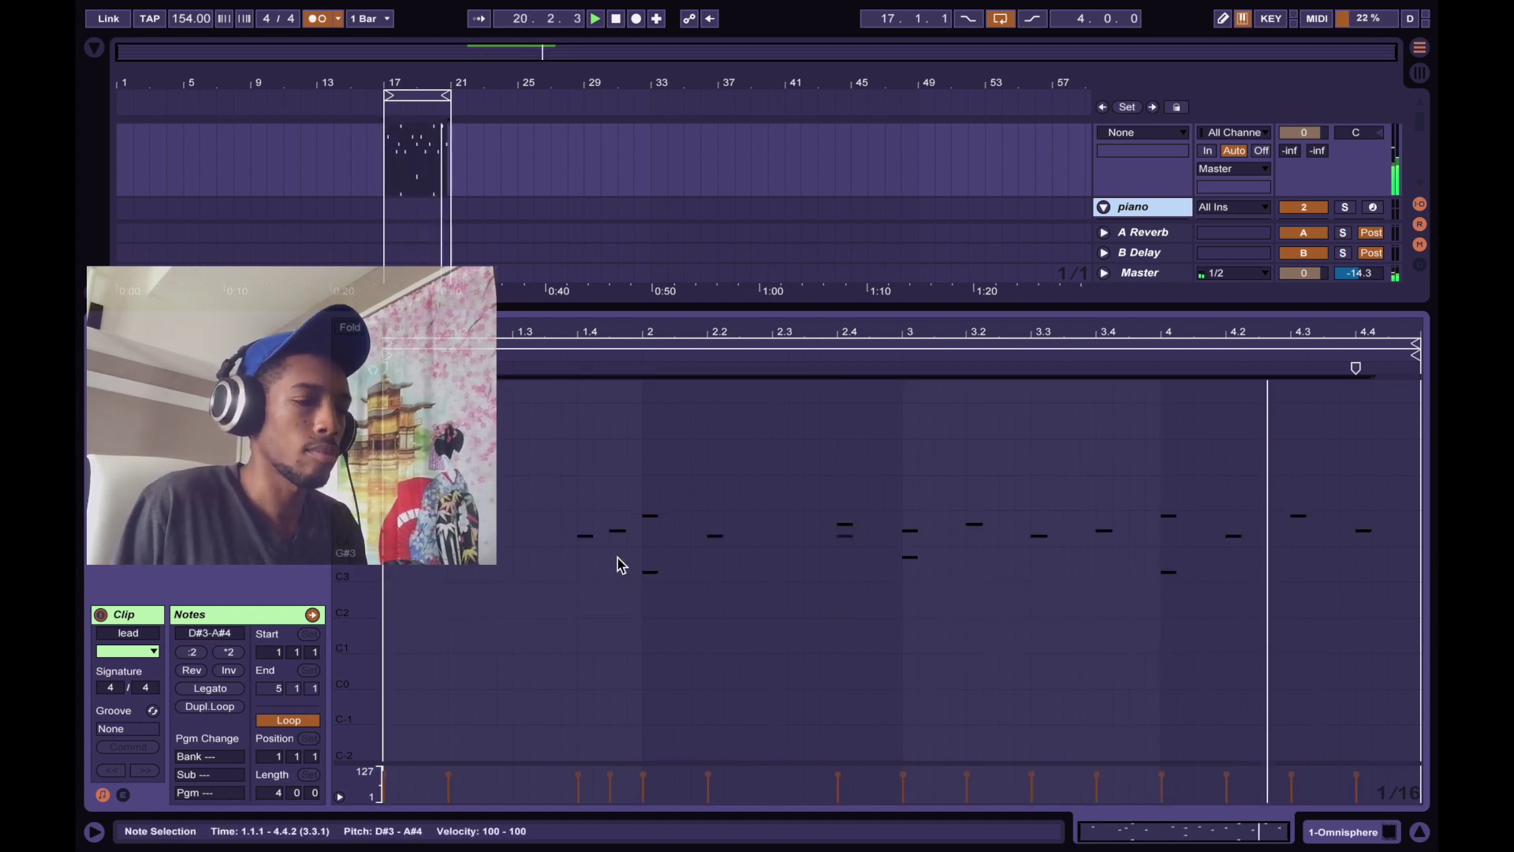
key(f)
key(space)
key(space)
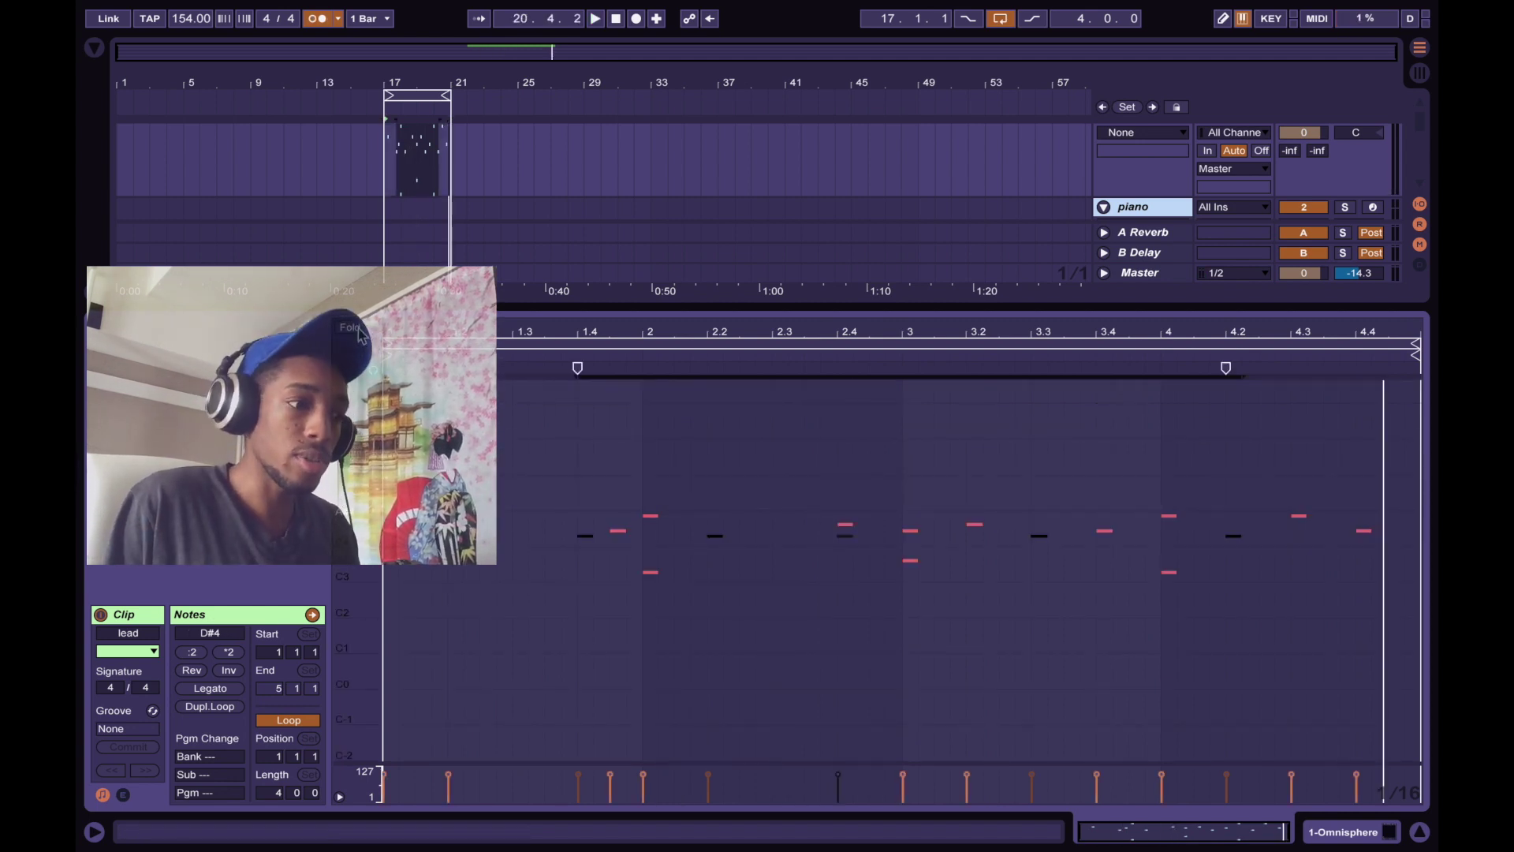
Lower the lead clip's D#4 notes to D4 and audition the melody with unused pitches folded away.
key(Down)
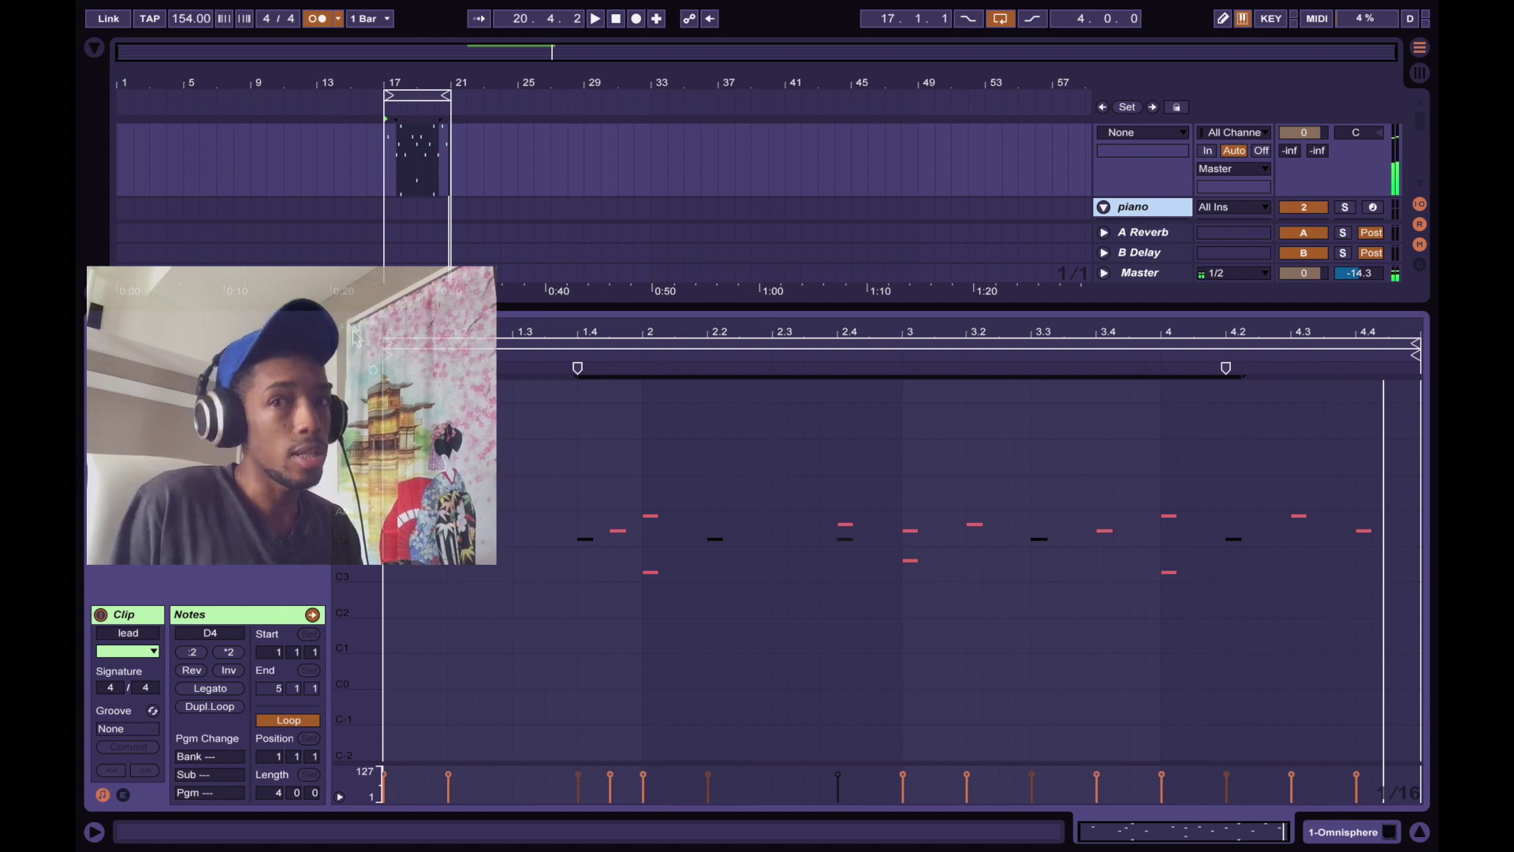
key(space)
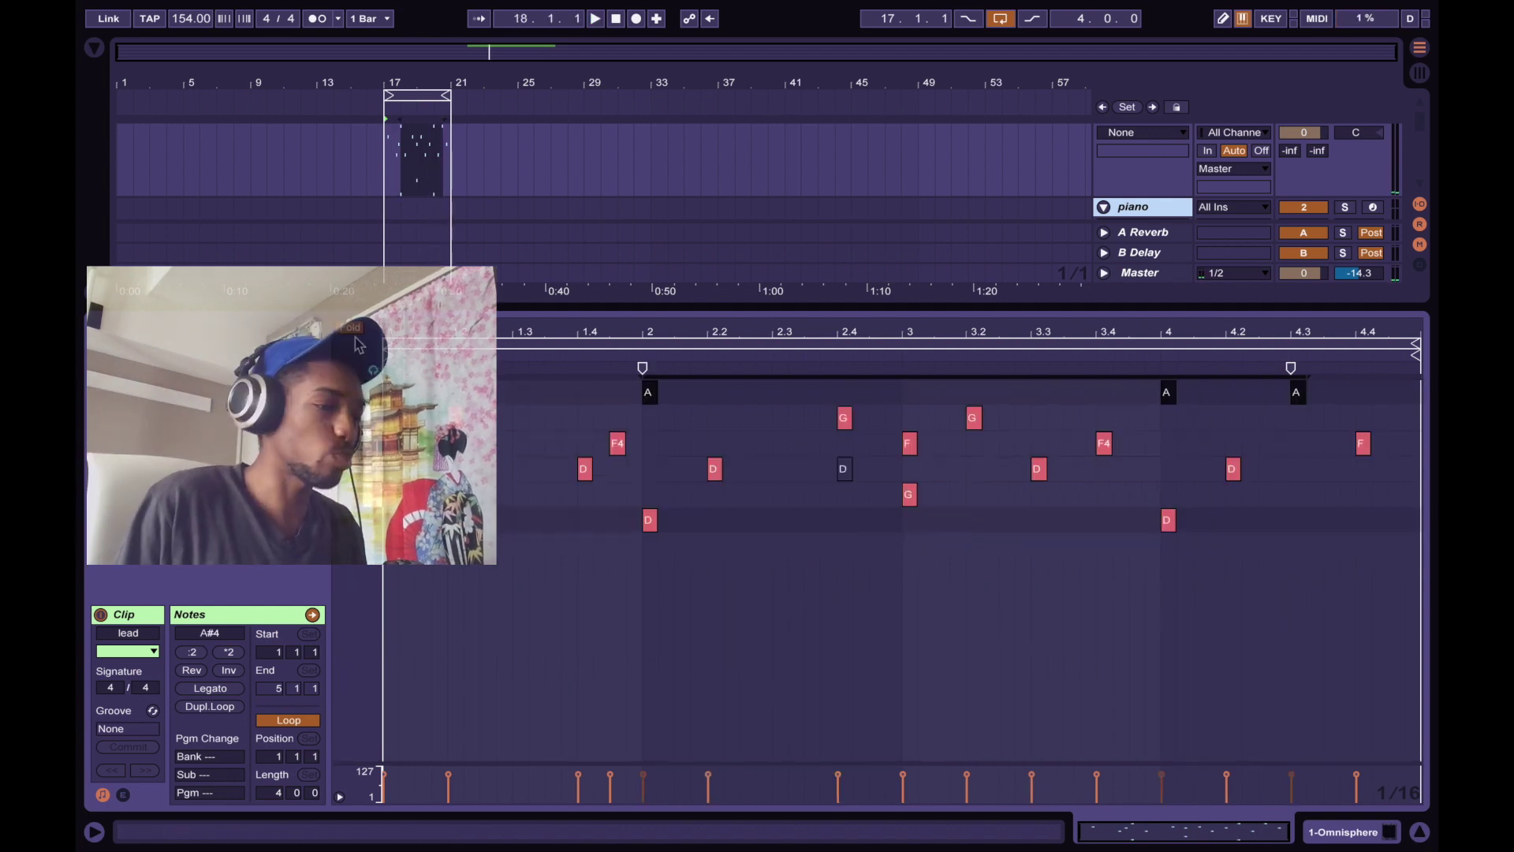
click(355, 335)
key(space)
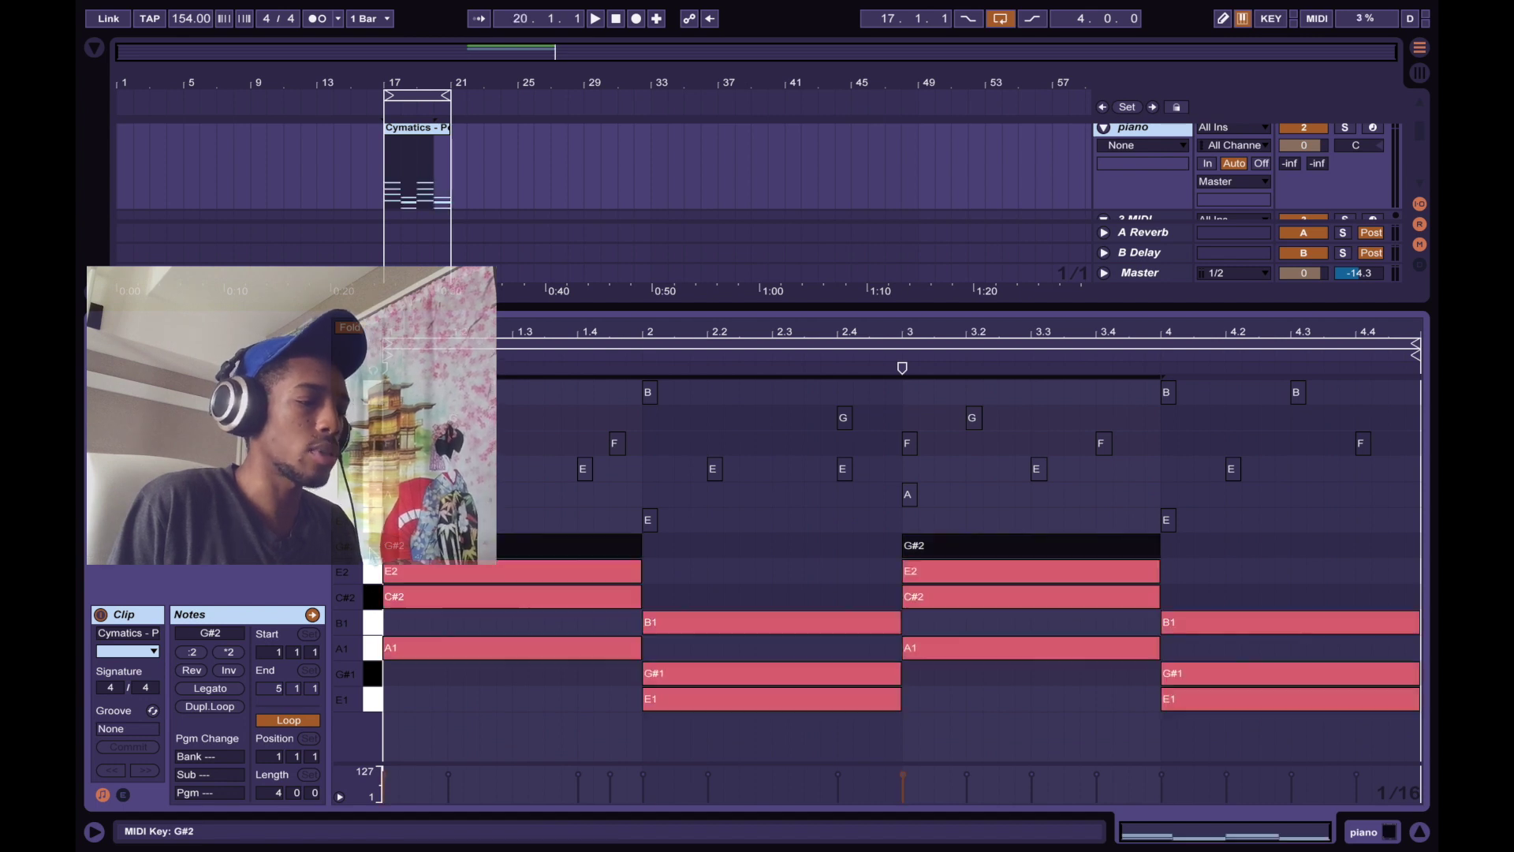
In the piano track's chord clip, lower the G#2 notes to G2 and raise the C#2 notes to D2.
click(350, 327)
key(Down)
click(350, 327)
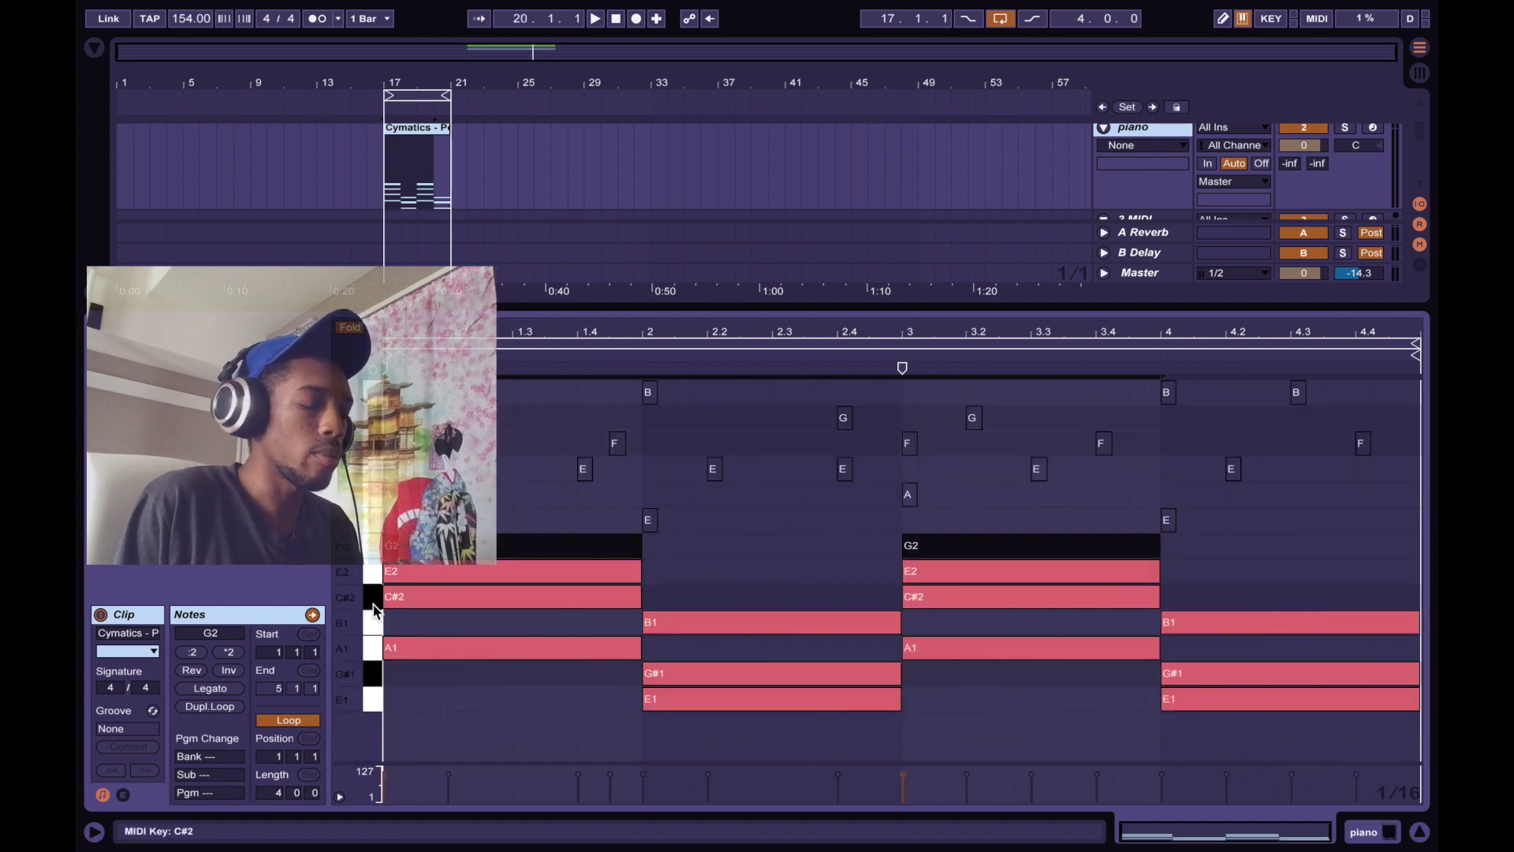
click(374, 603)
click(350, 327)
key(Up)
click(349, 327)
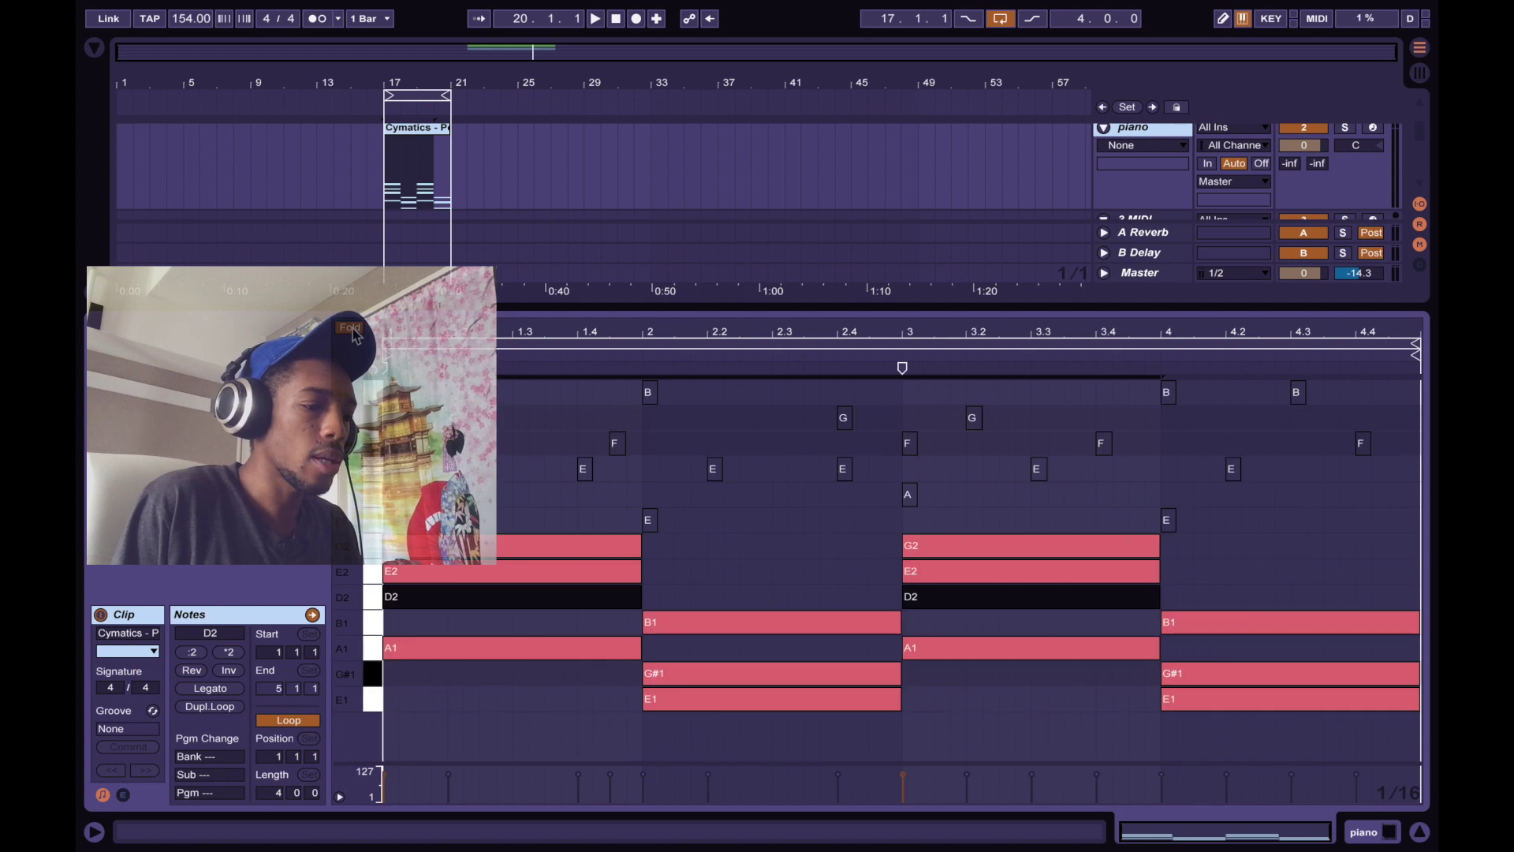
Lower the G#1 notes of the piano chord clip to G1 and play the clip back.
click(371, 673)
key(Down)
click(350, 327)
key(space)
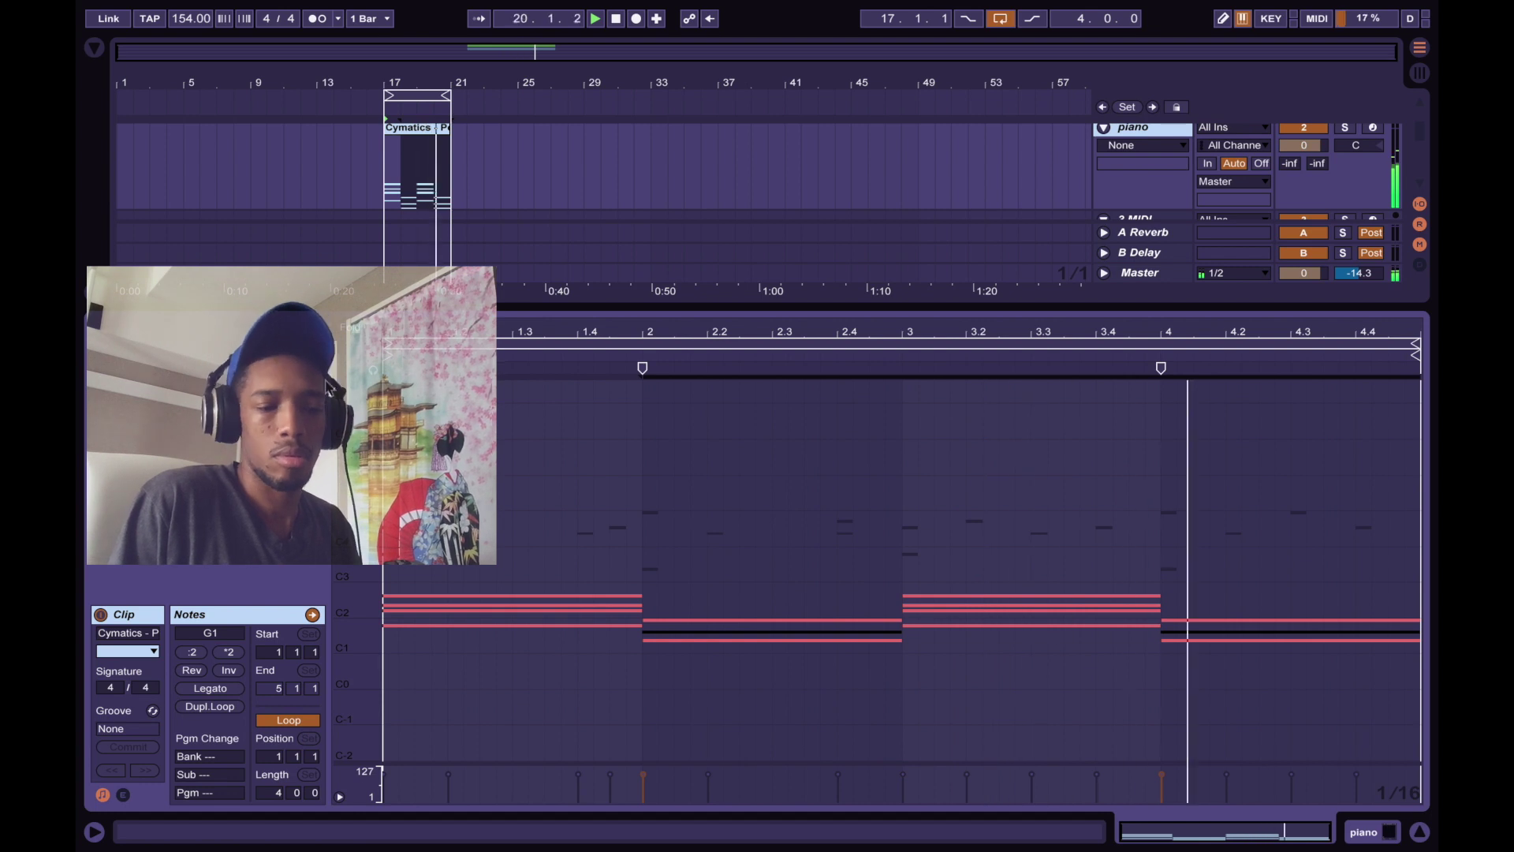
key(space)
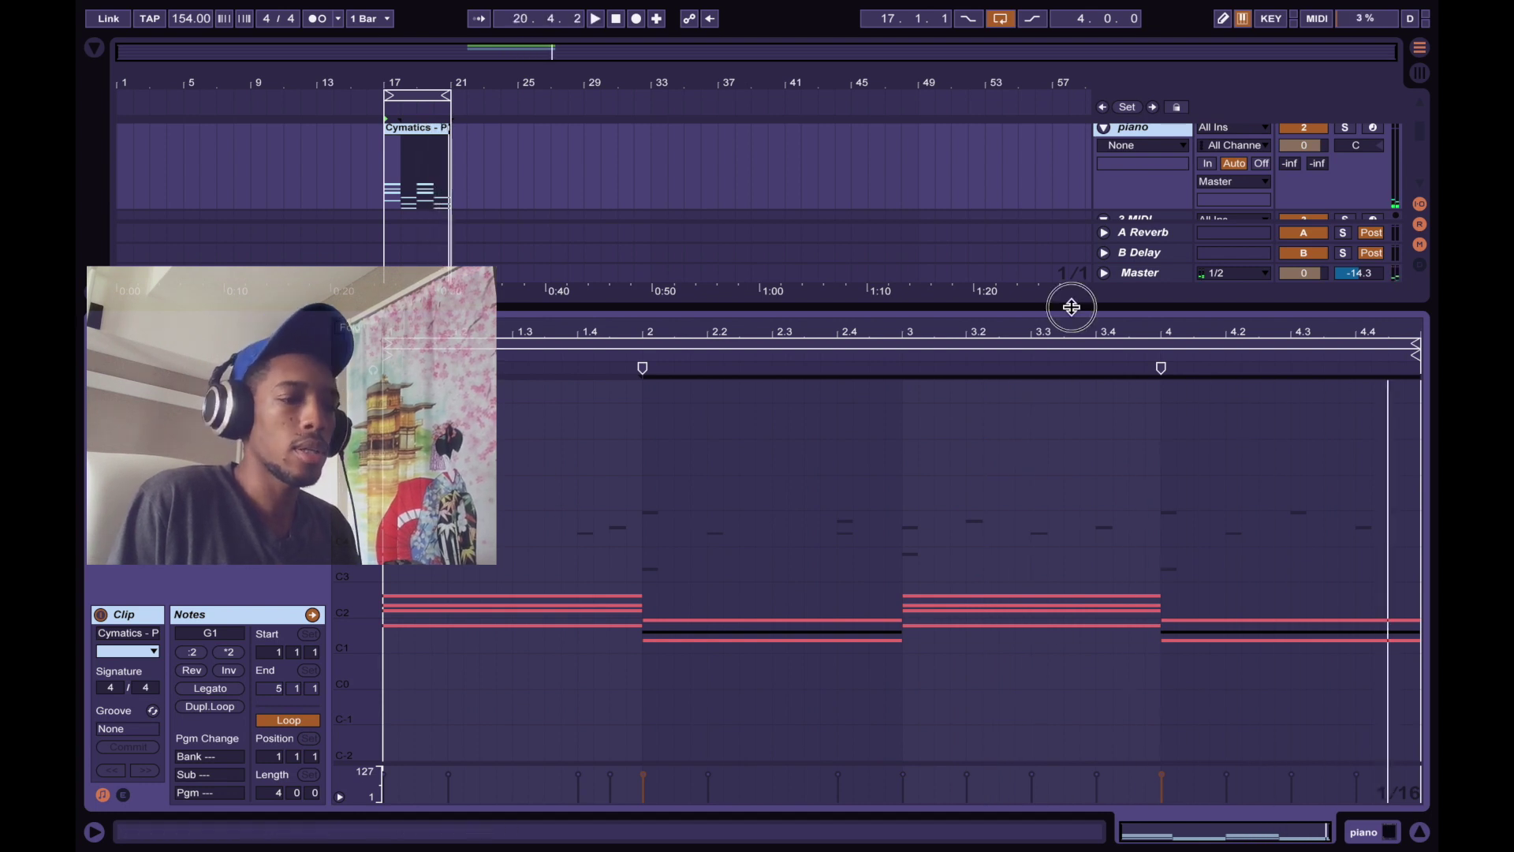
Hide the note editor and duplicate the piano track.
drag(1071, 307, 1088, 439)
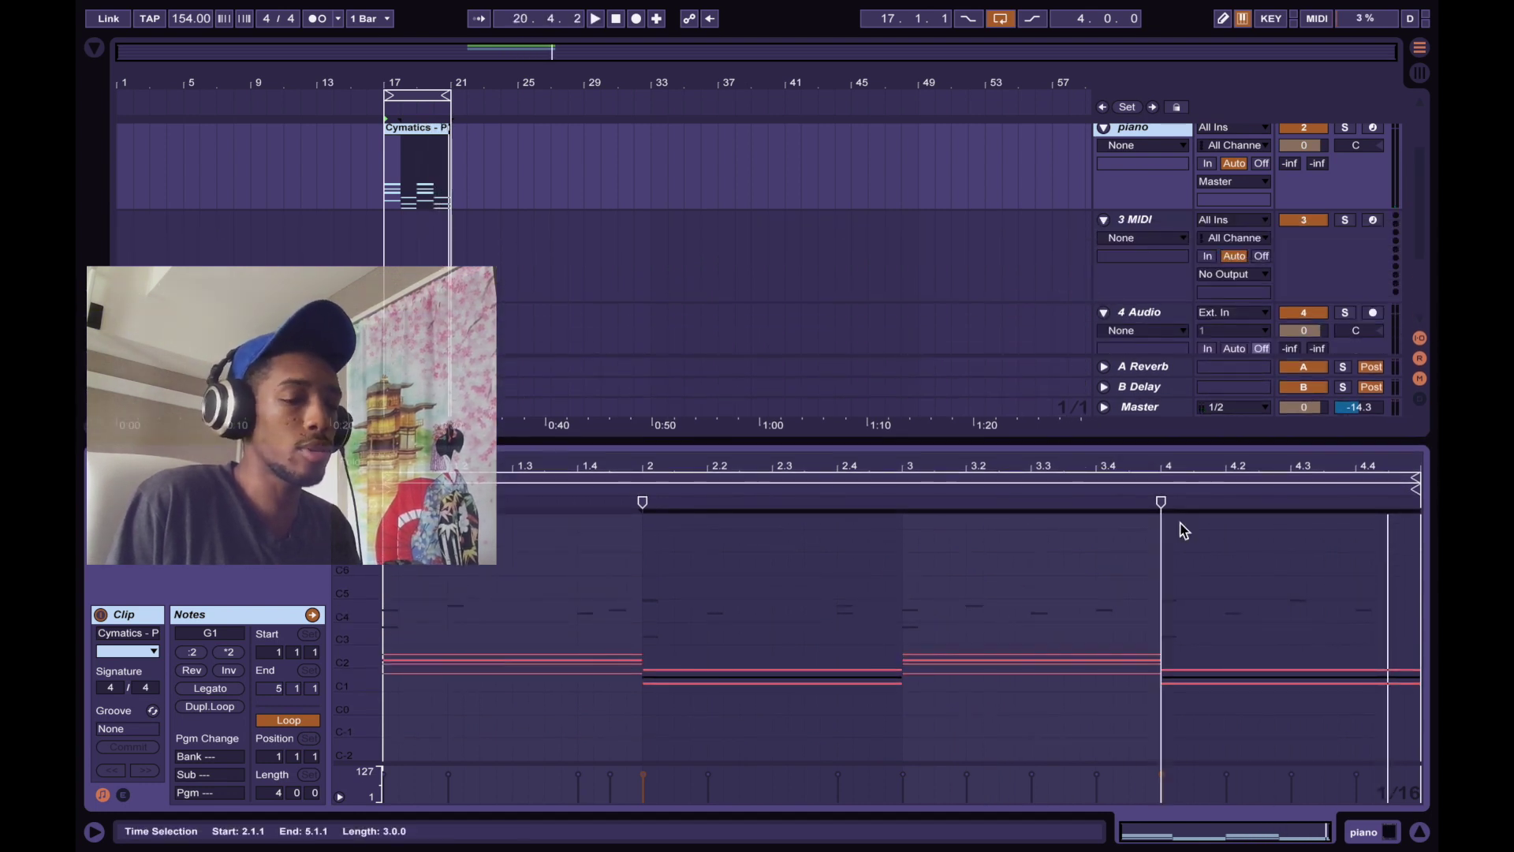
click(1420, 832)
click(1131, 228)
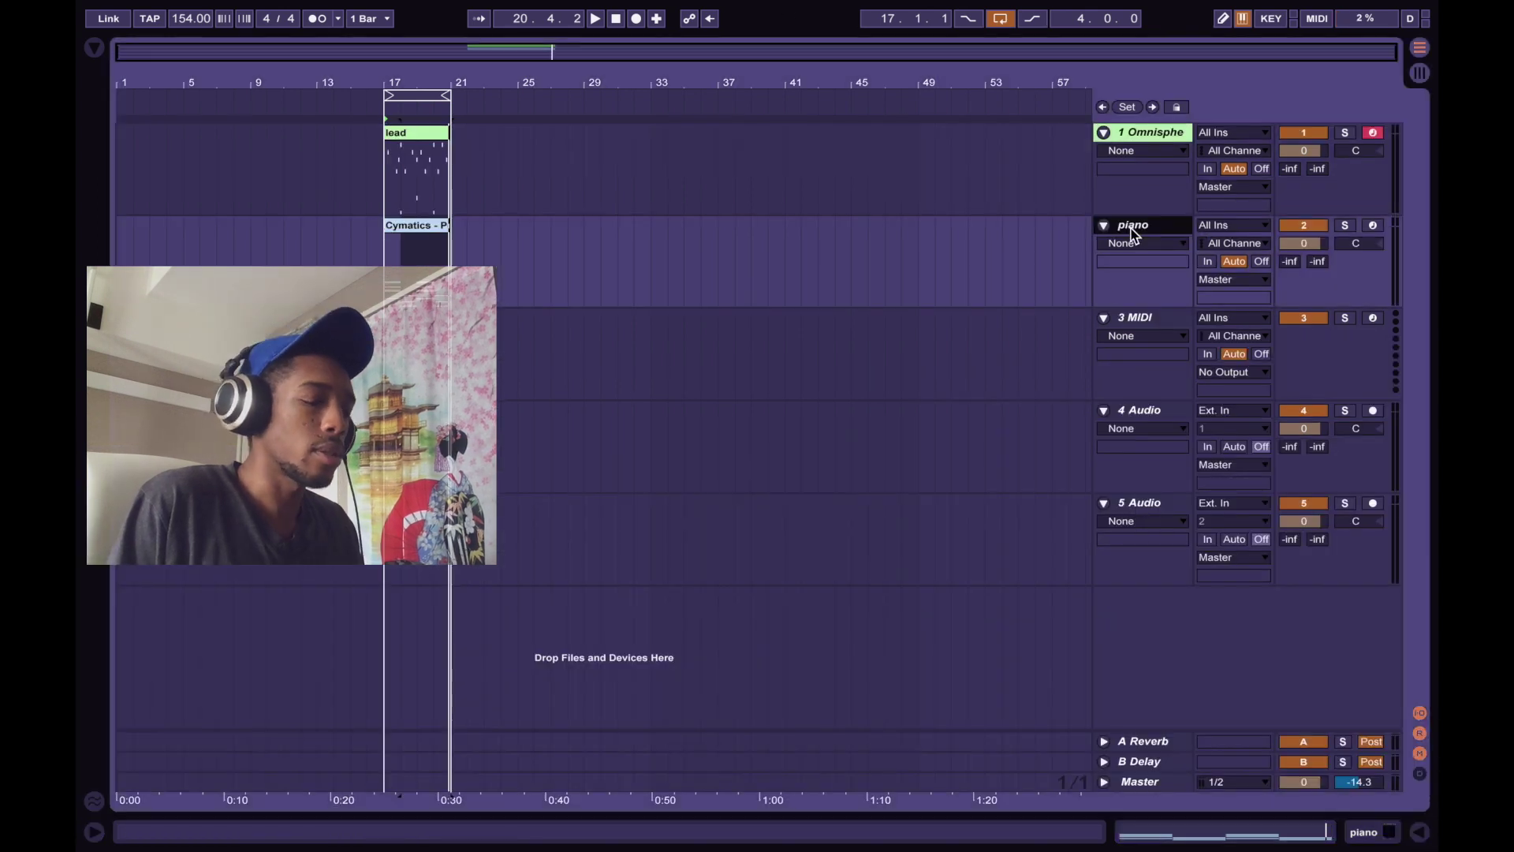
key(ctrl+d)
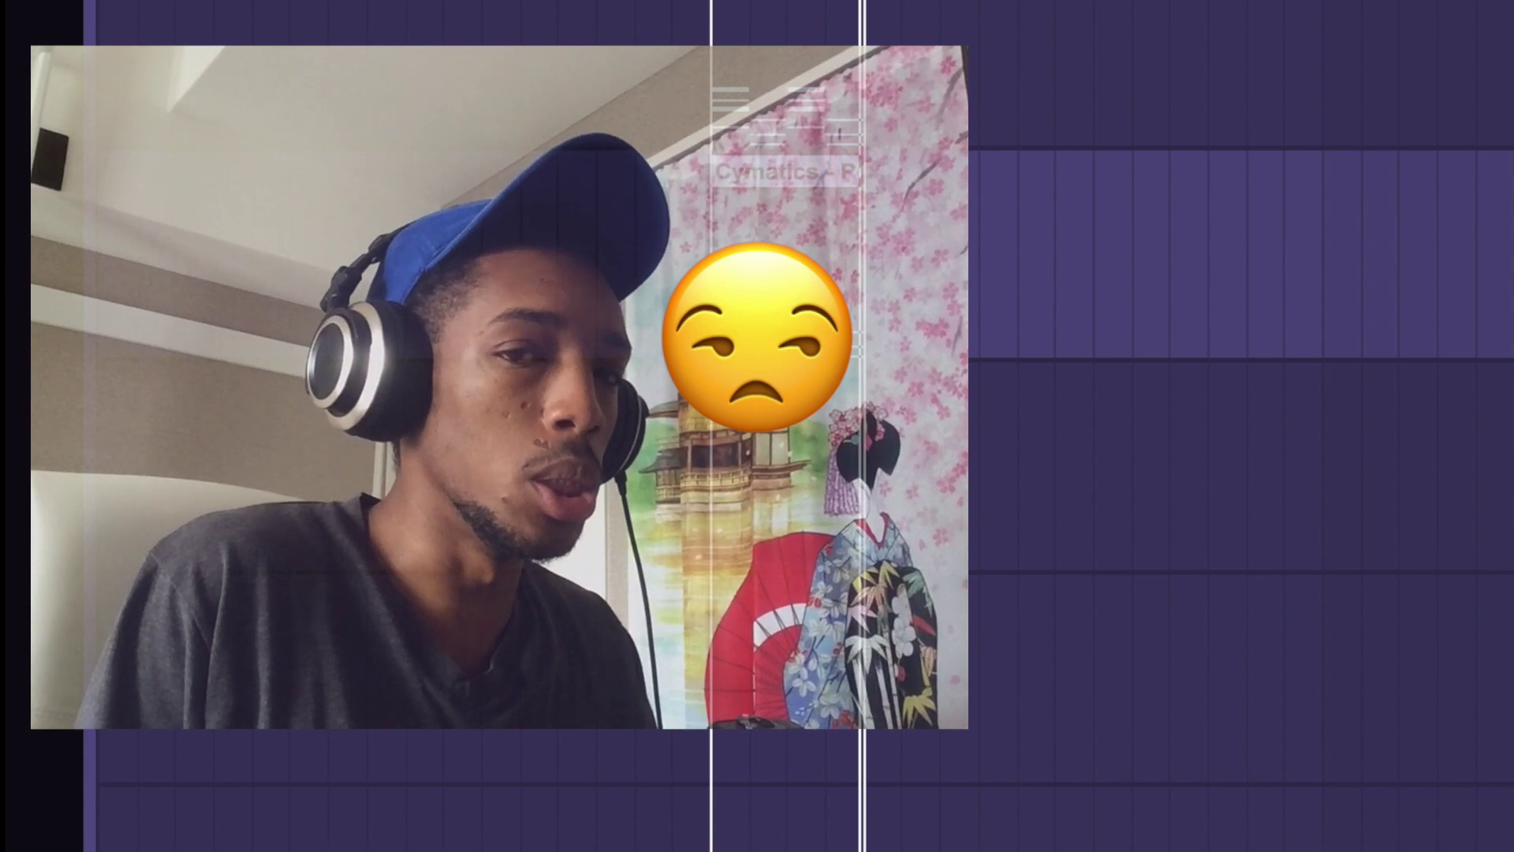
Freeze the original piano track and flatten it to audio.
right_click(1139, 229)
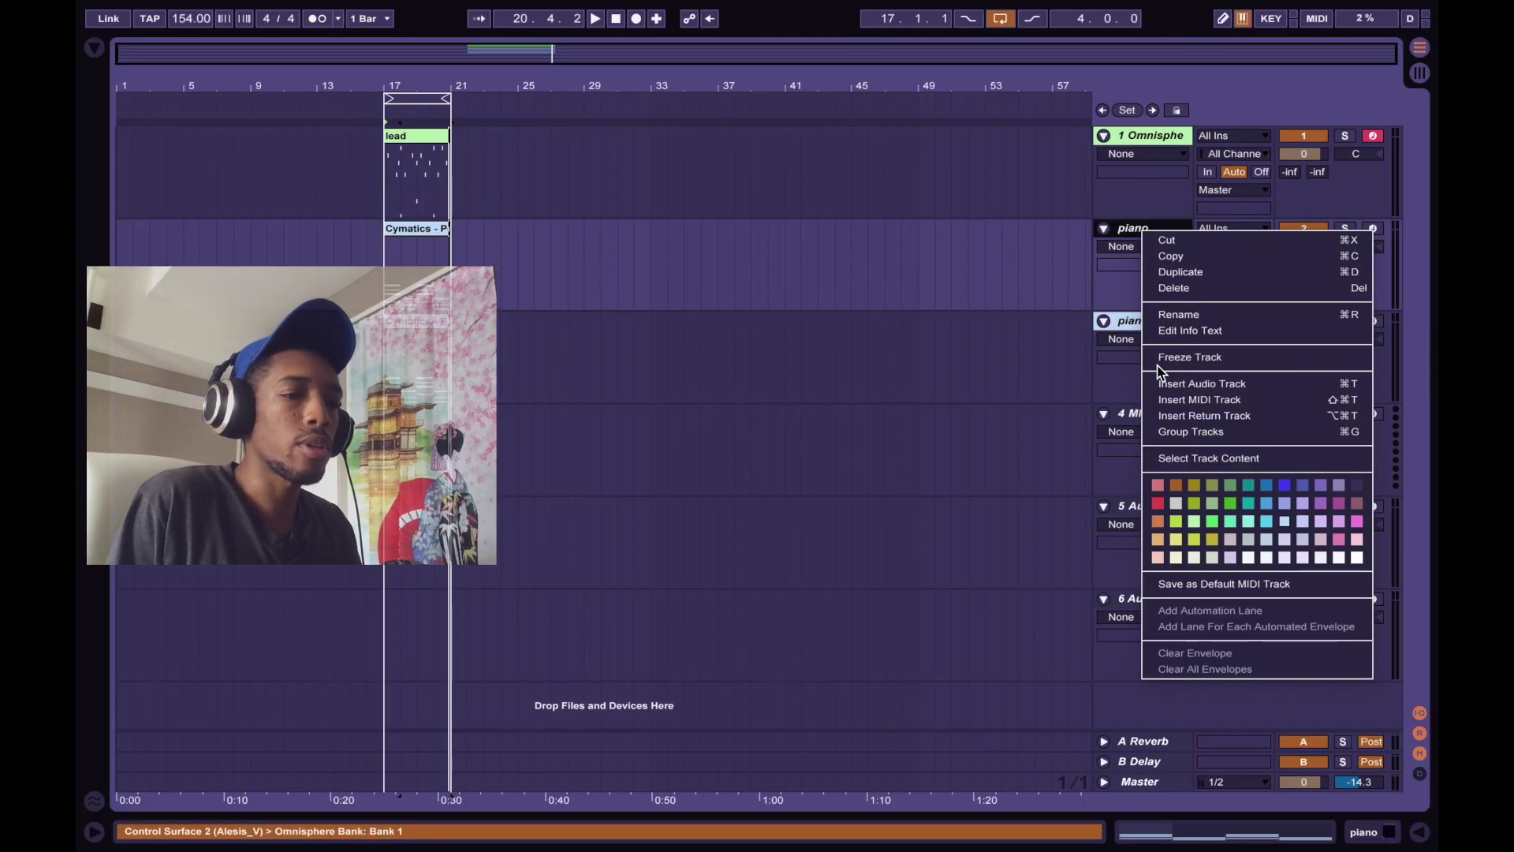
click(1189, 357)
right_click(1139, 228)
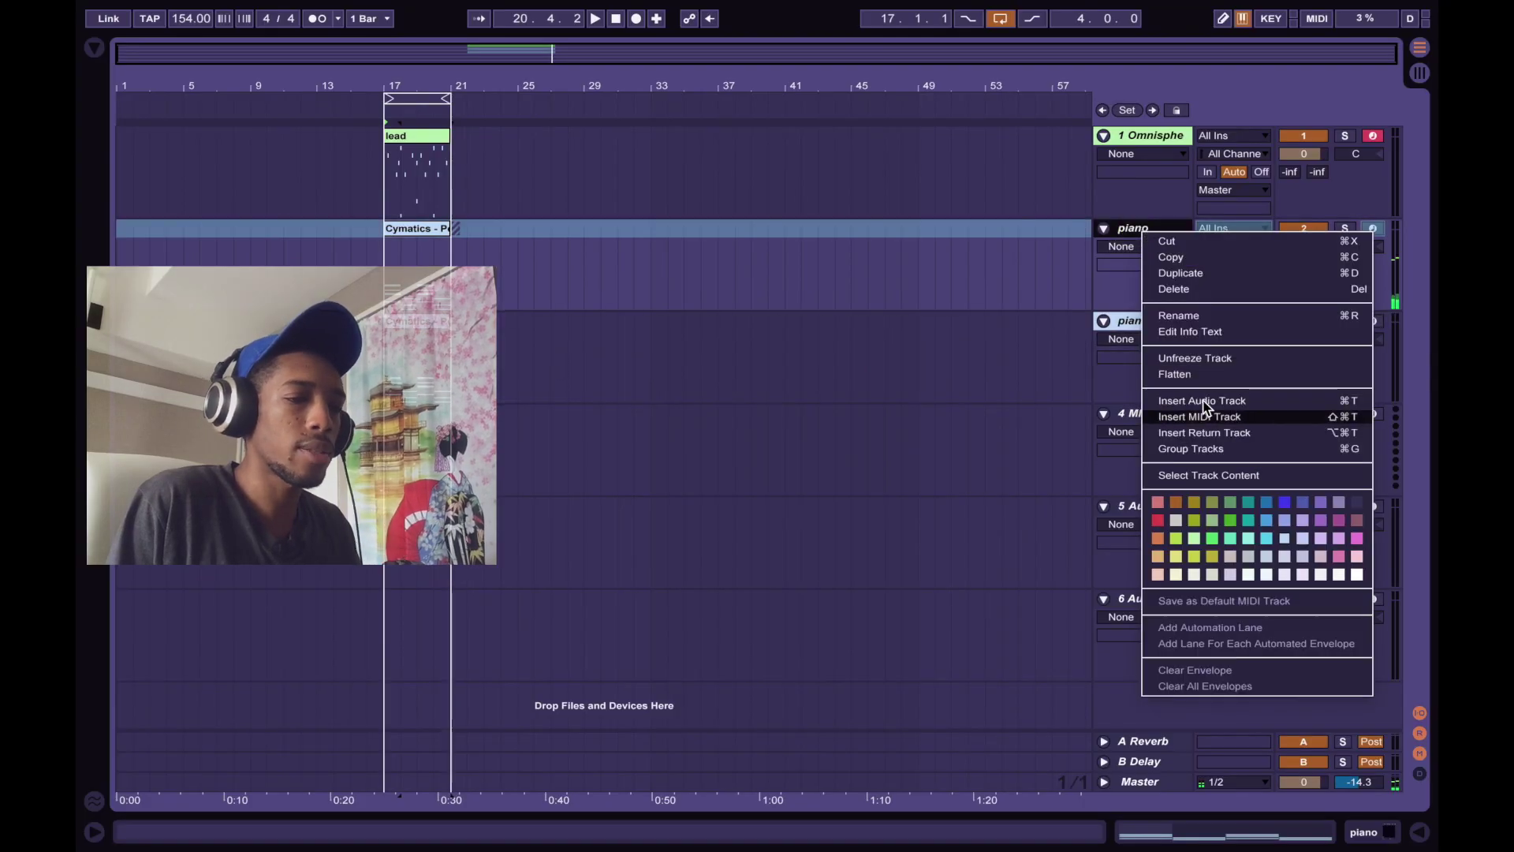
click(1179, 374)
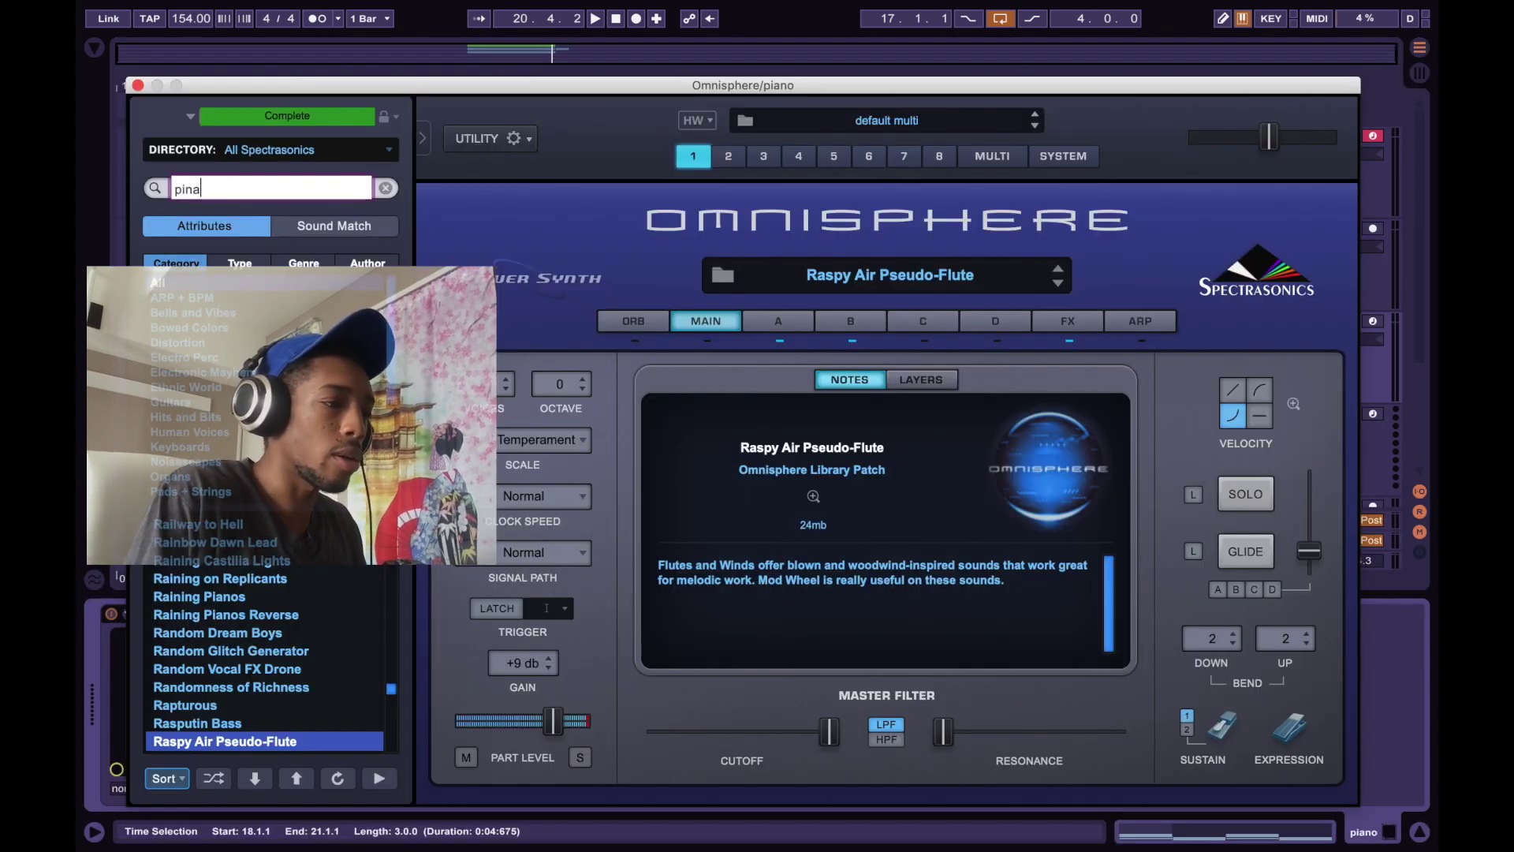
Search the Omnisphere patch browser for "piano".
key(BackSpace)
key(BackSpace)
key(BackSpace)
key(BackSpace)
text(aino)
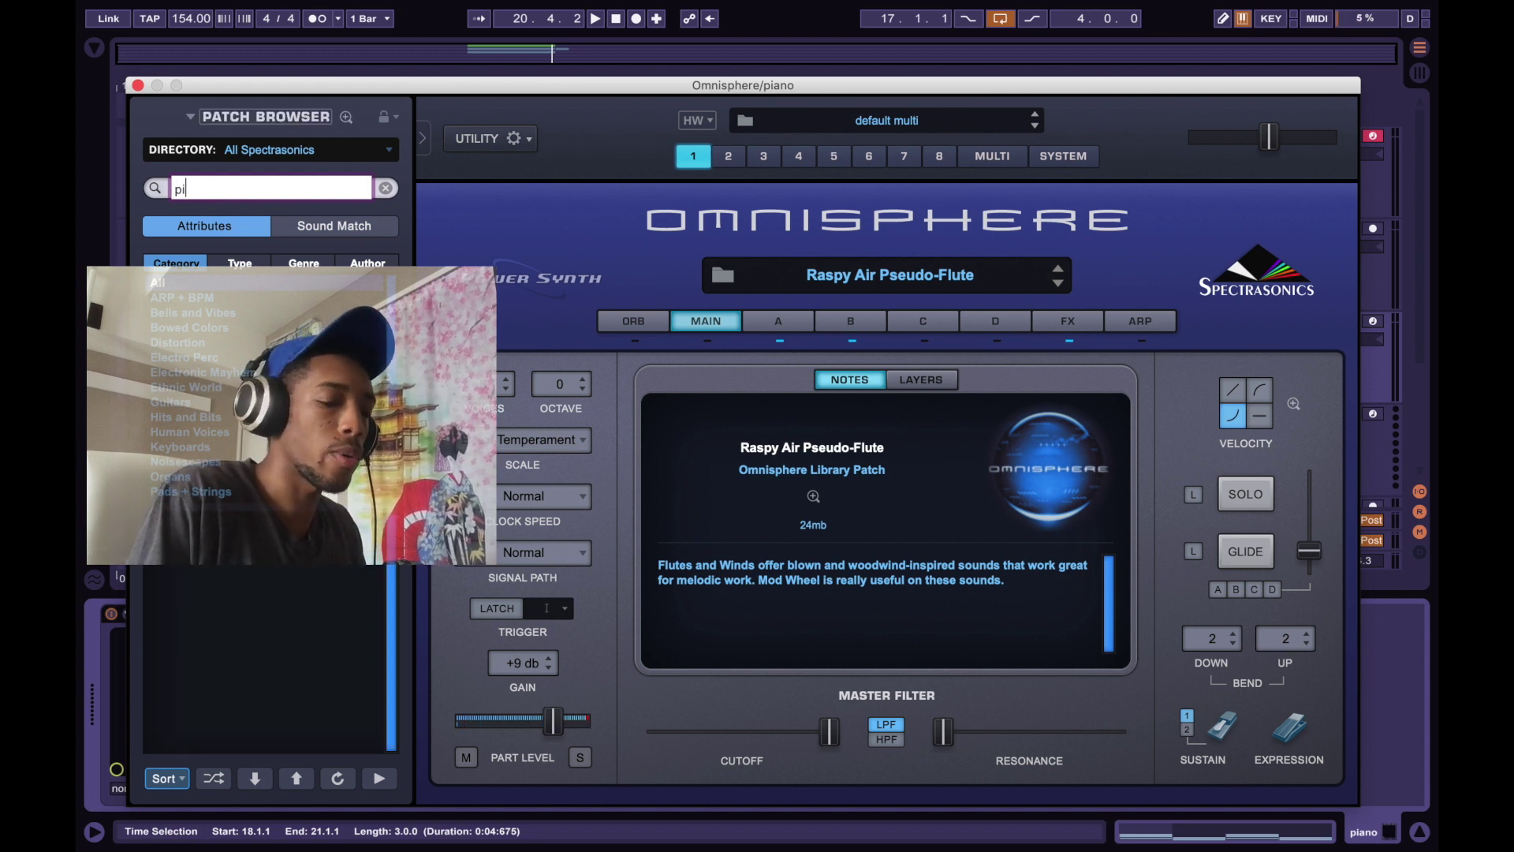
text(ano)
key(Return)
Look through the matching piano patches for a suitable sound for the piano track.
scroll(385, 549, down, 5)
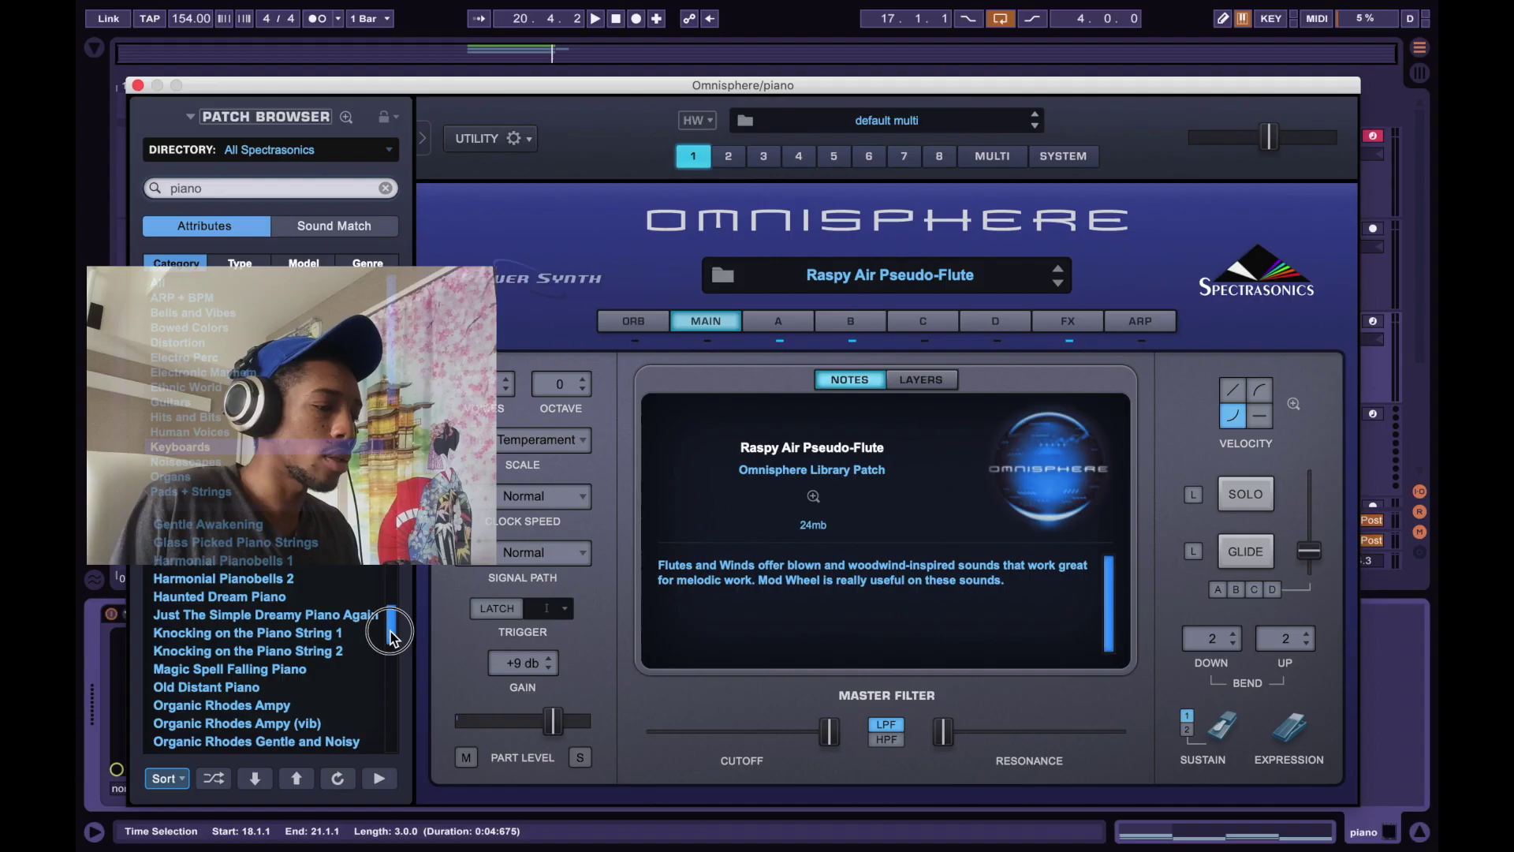
scroll(388, 623, down, 2)
scroll(388, 623, up, 6)
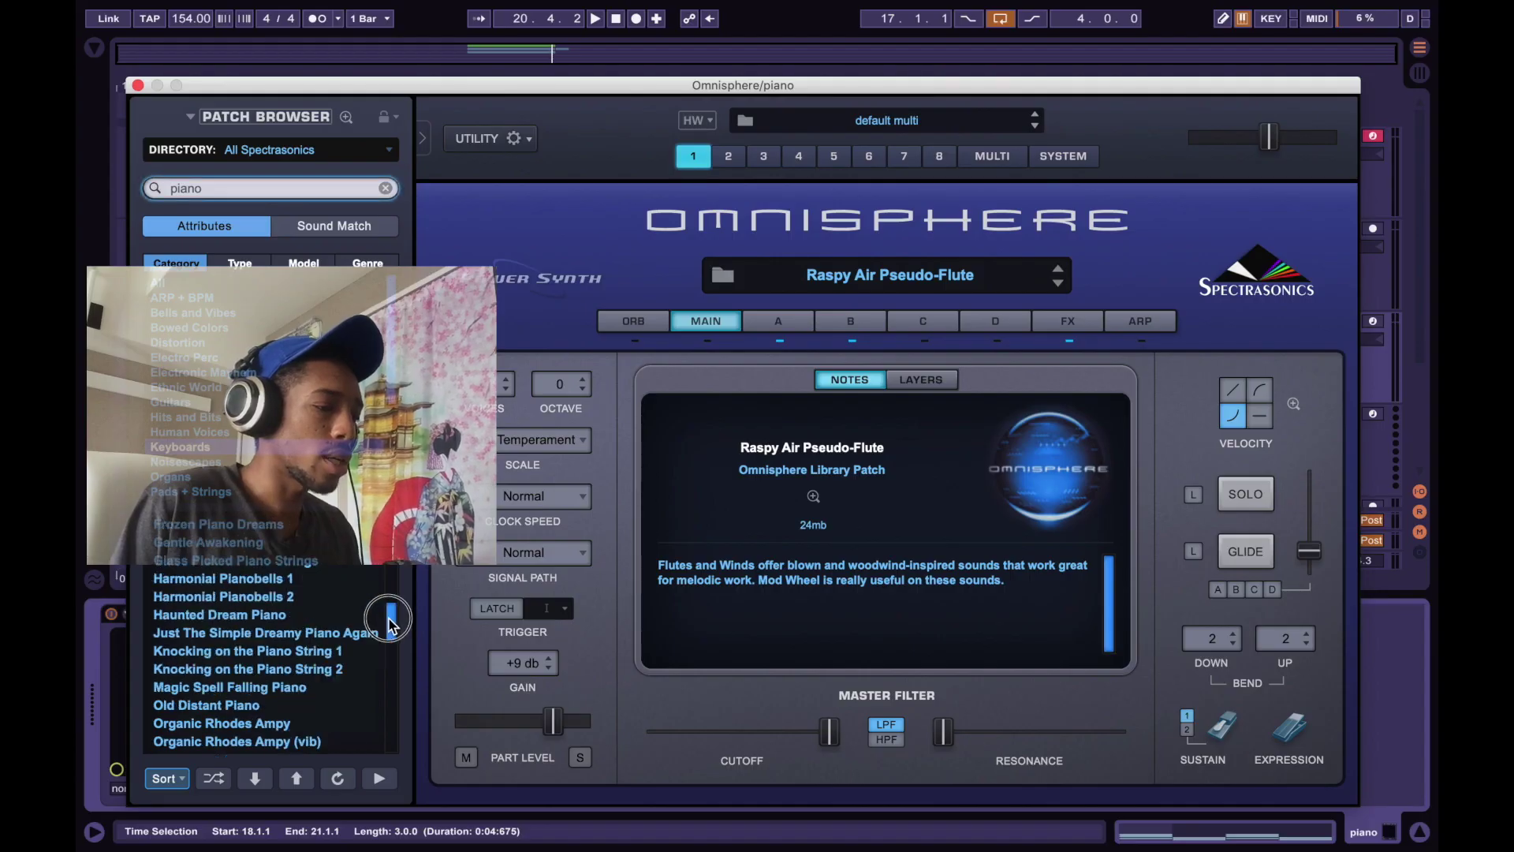
drag(388, 618, 391, 526)
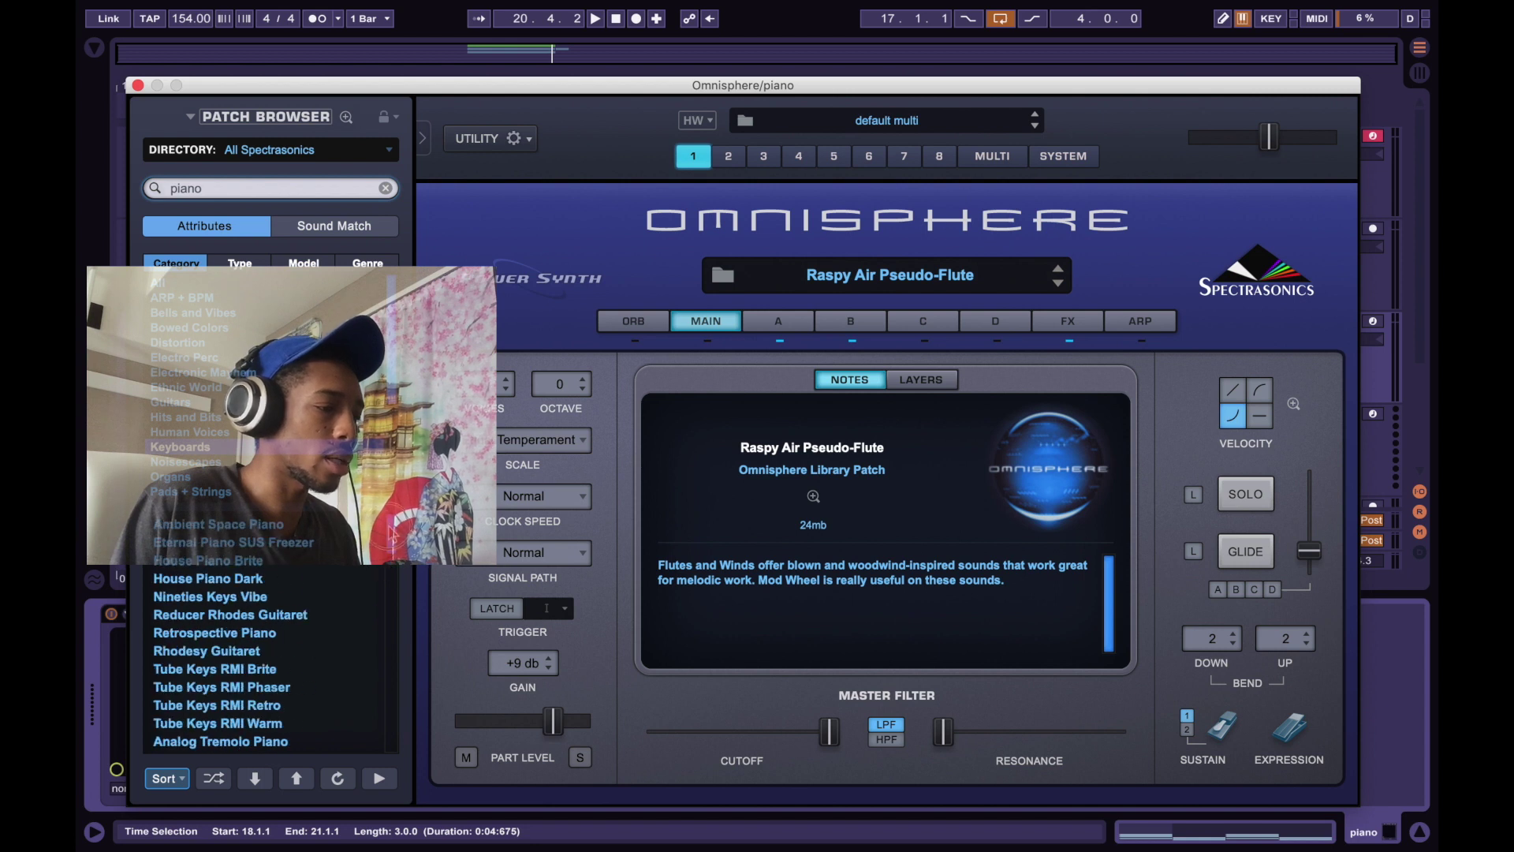
scroll(286, 665, down, 4)
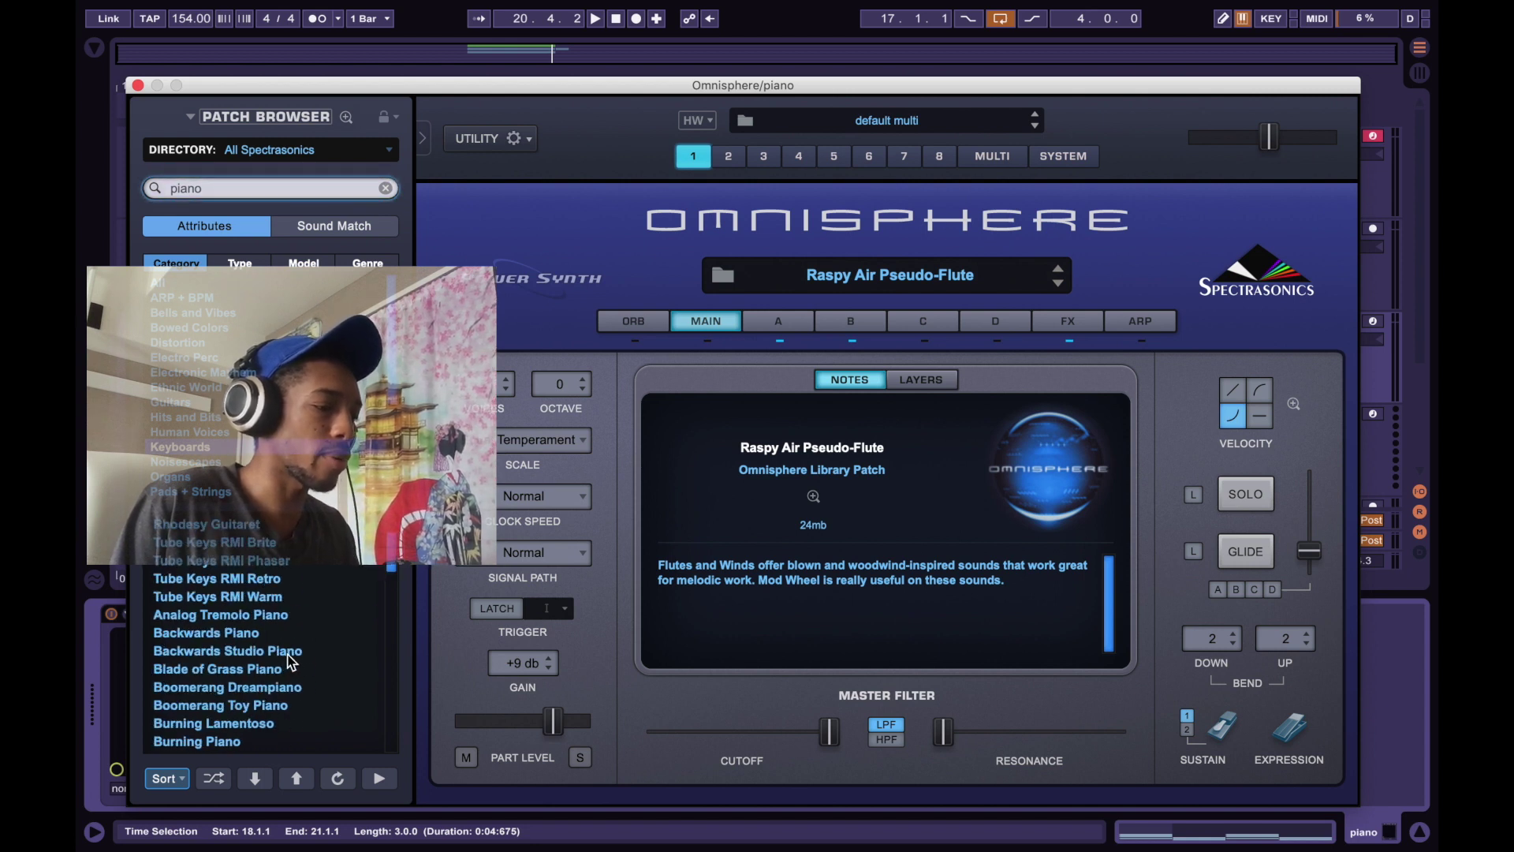
scroll(369, 624, down, 13)
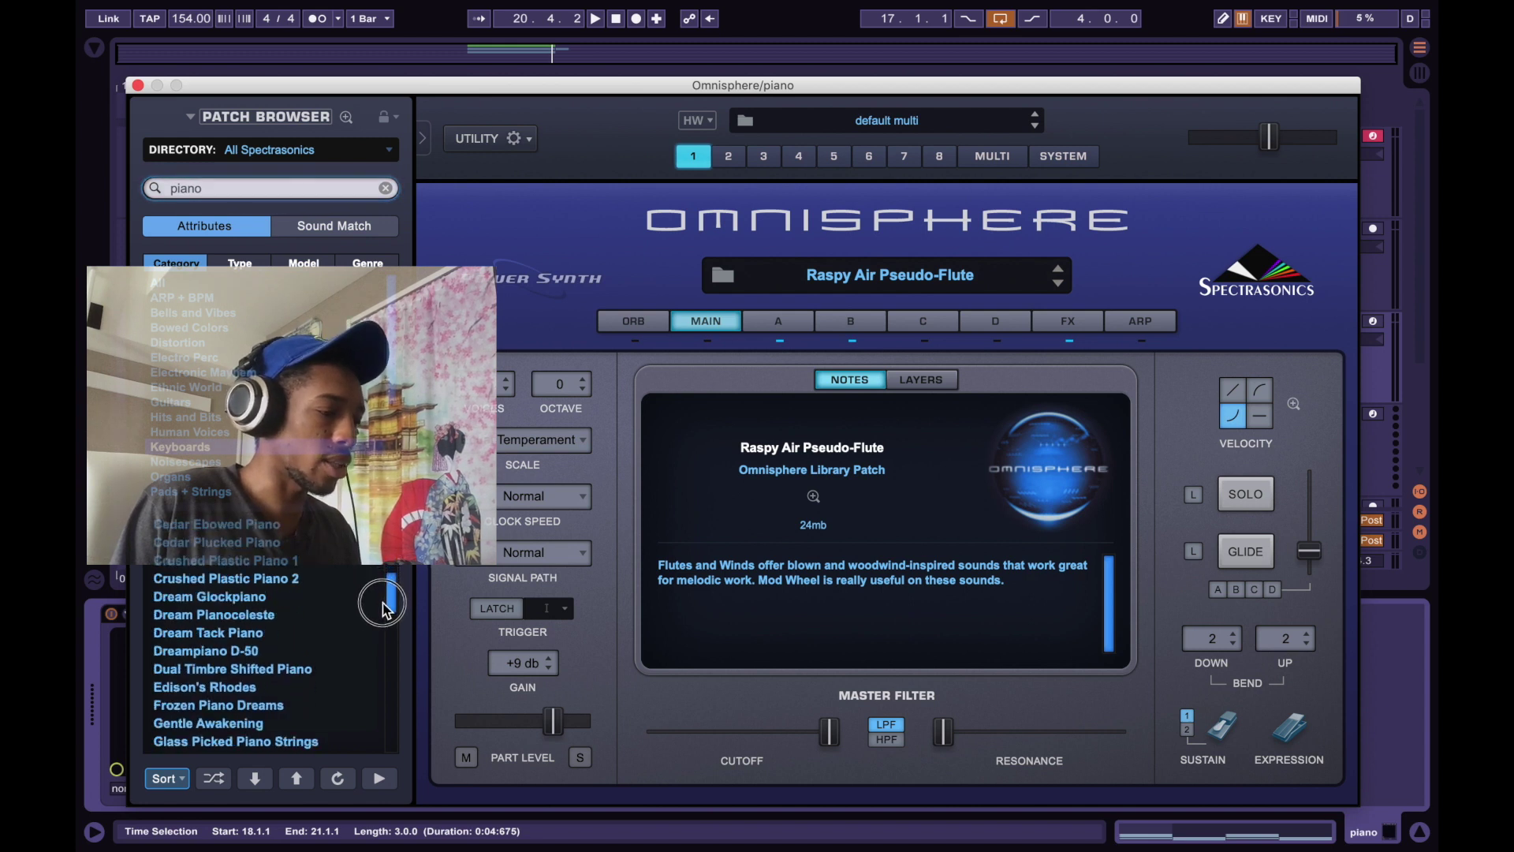
drag(382, 604, 383, 606)
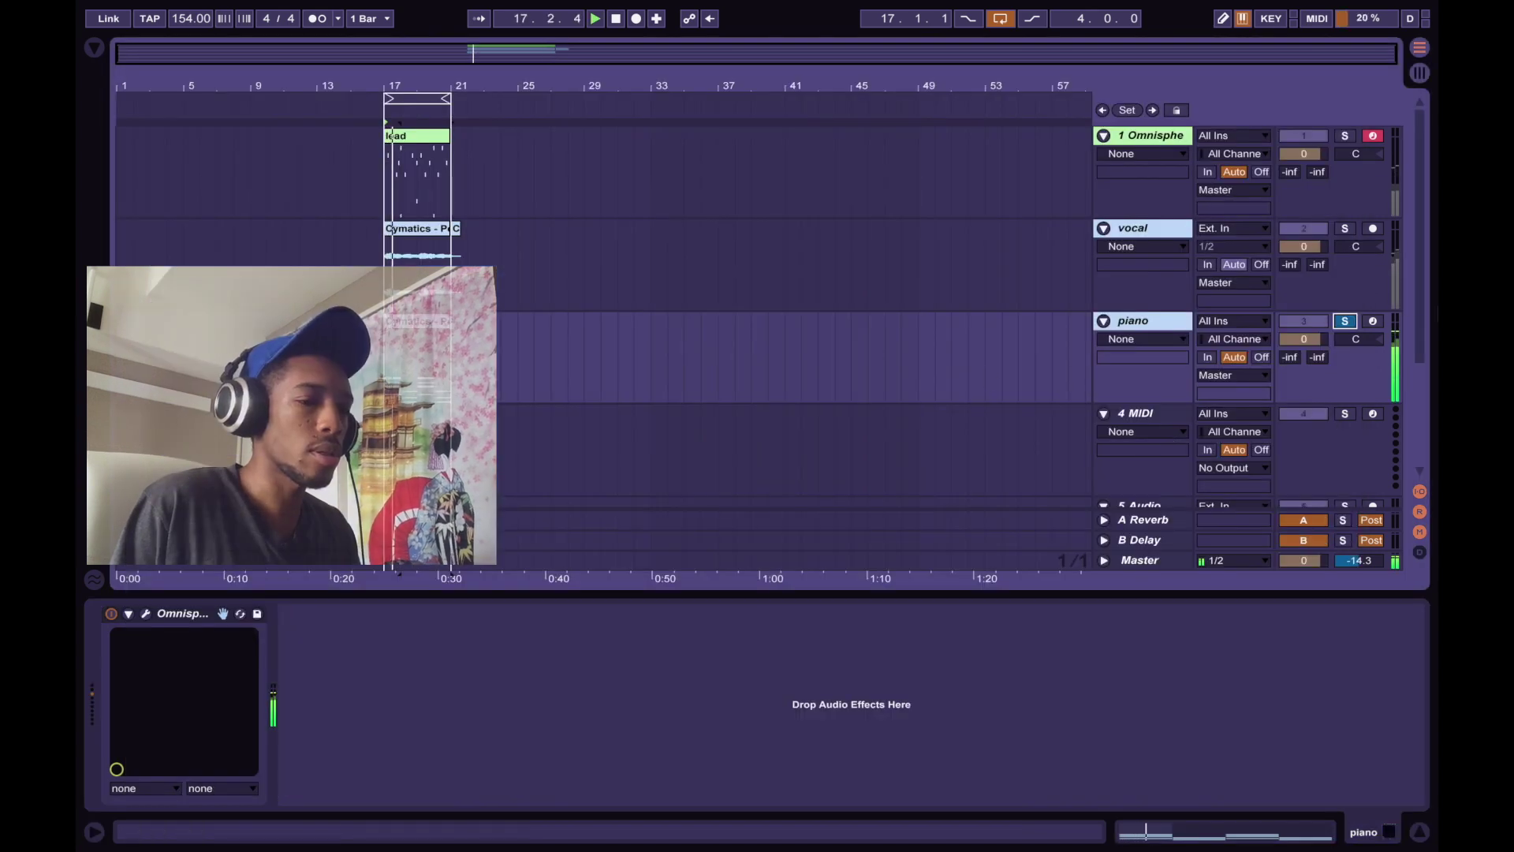
Lower the piano track's volume to -3.3 dB and raise all notes in its clip by one octave.
drag(1307, 341, 1307, 346)
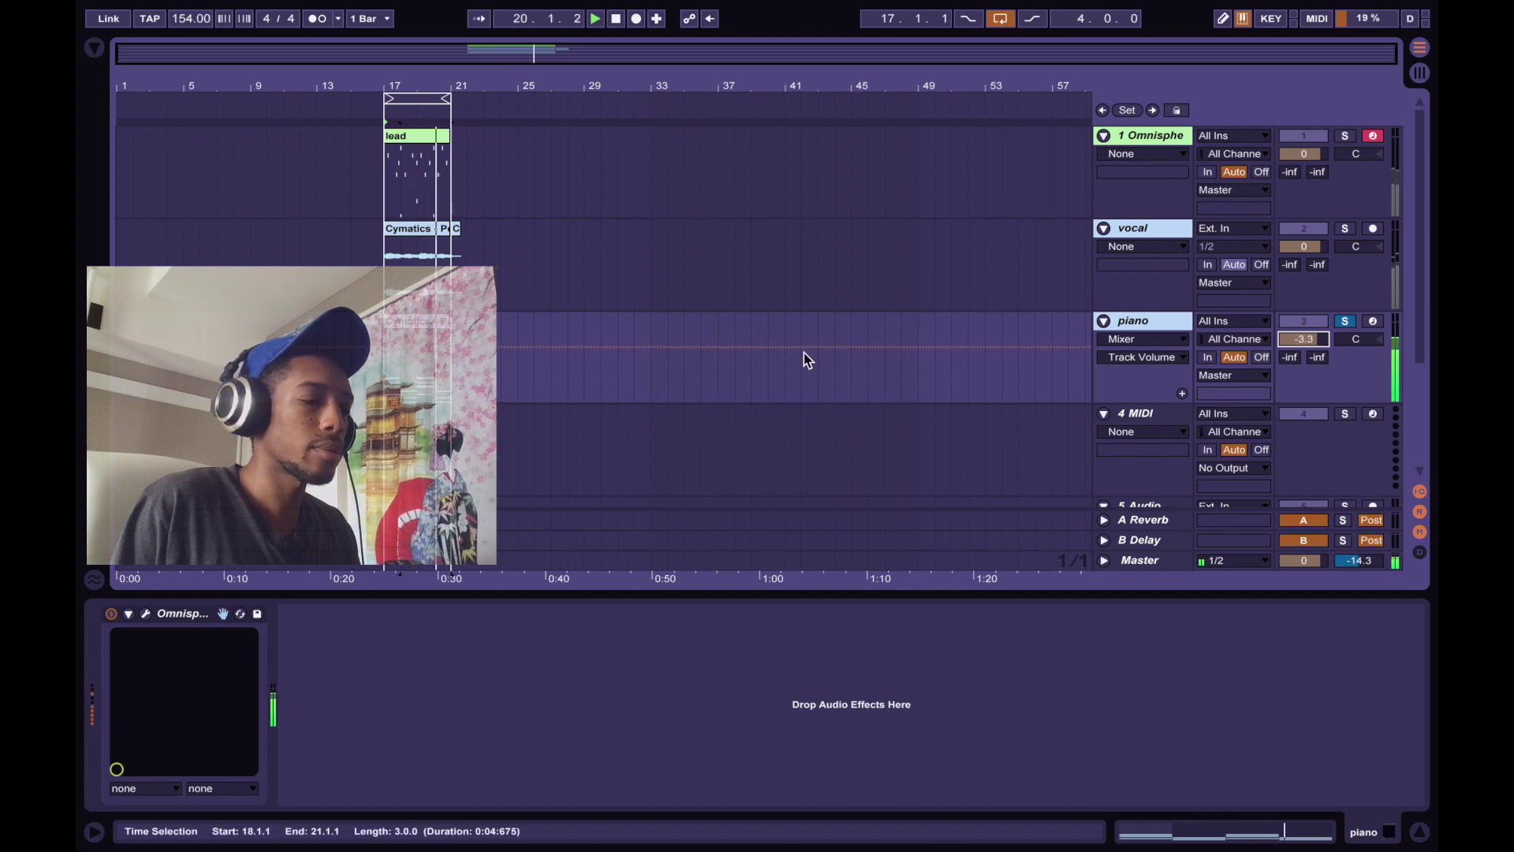
key(space)
double_click(422, 358)
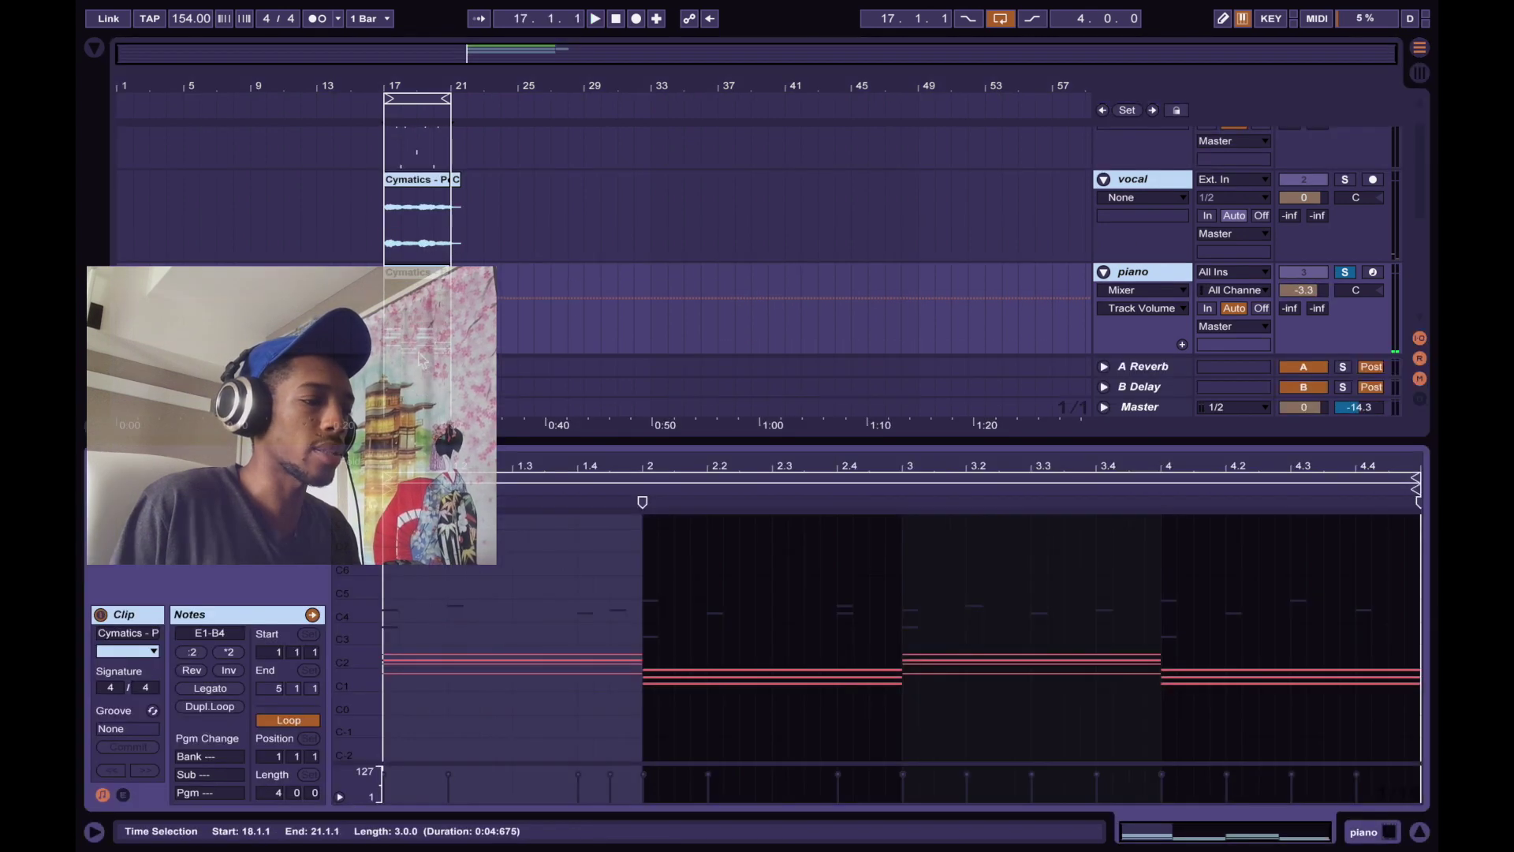
key(space)
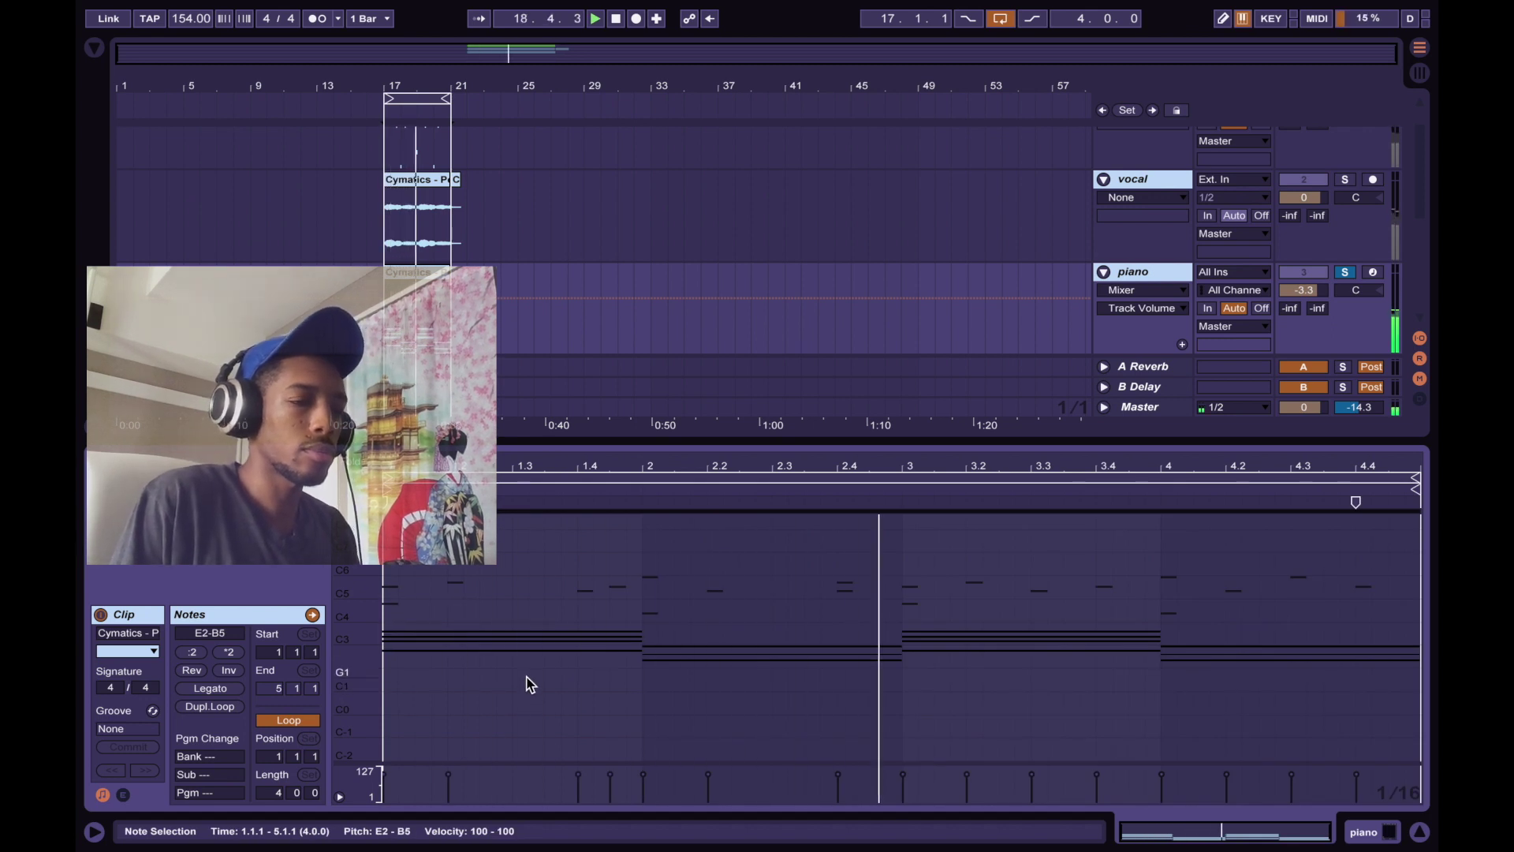
Solo the vocal and piano tracks to hear them together, and group the two tracks.
click(1297, 340)
key(space)
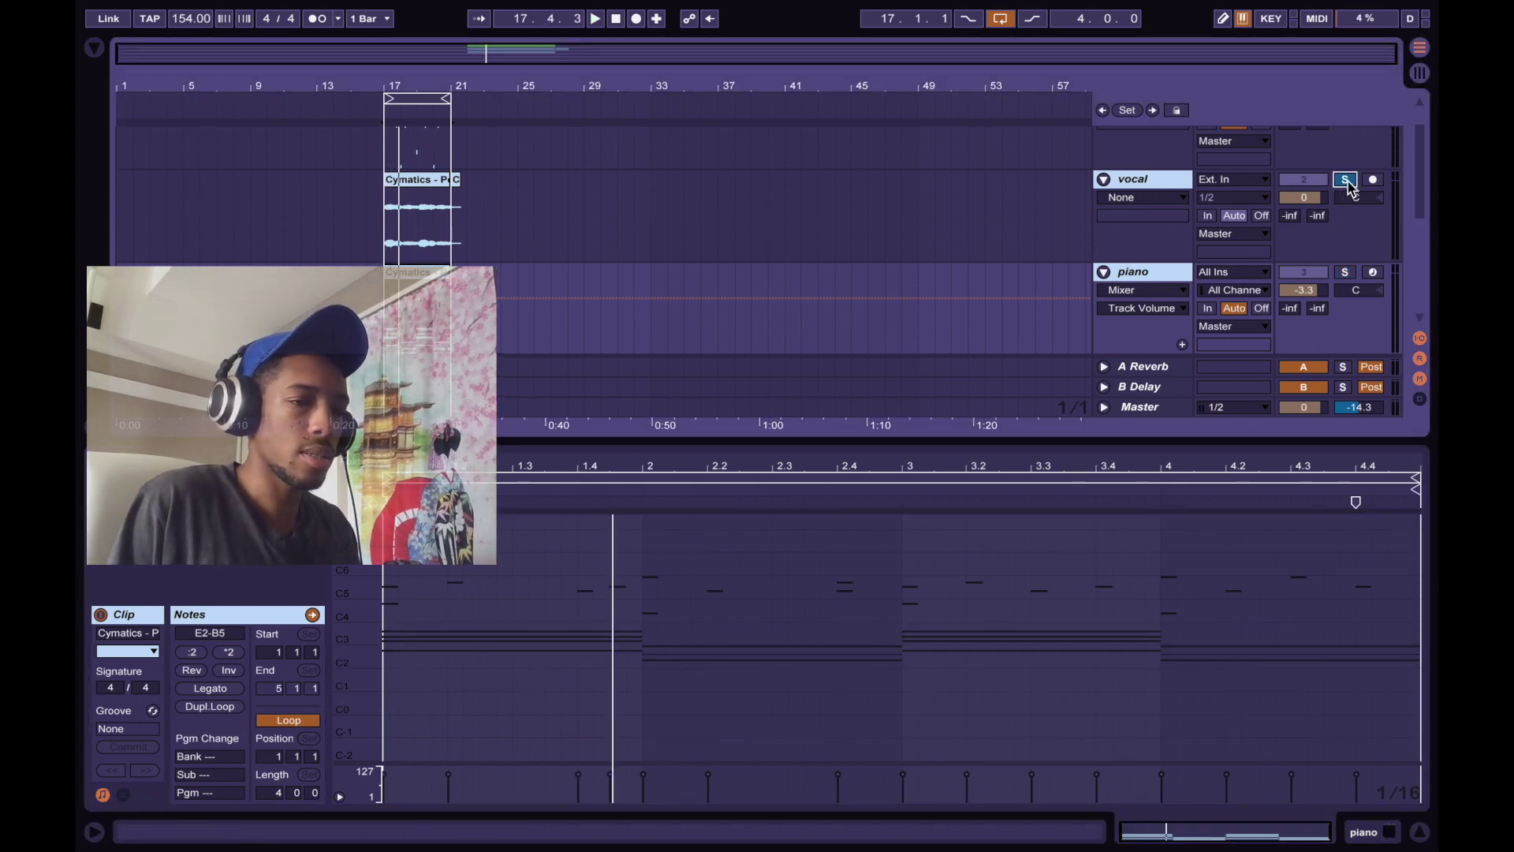
click(1344, 272)
key(space)
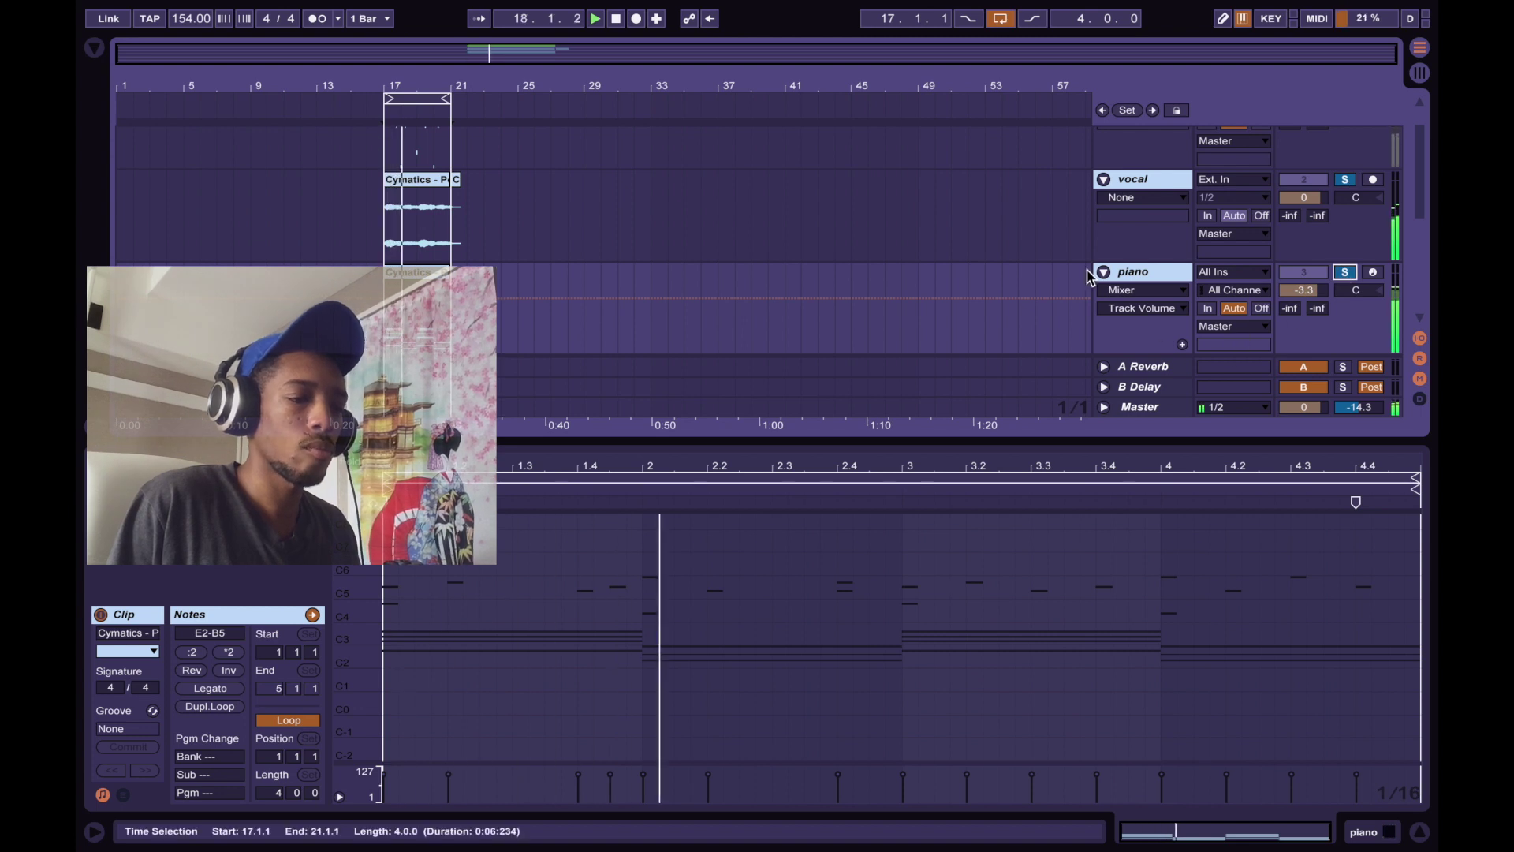
key(ctrl+g)
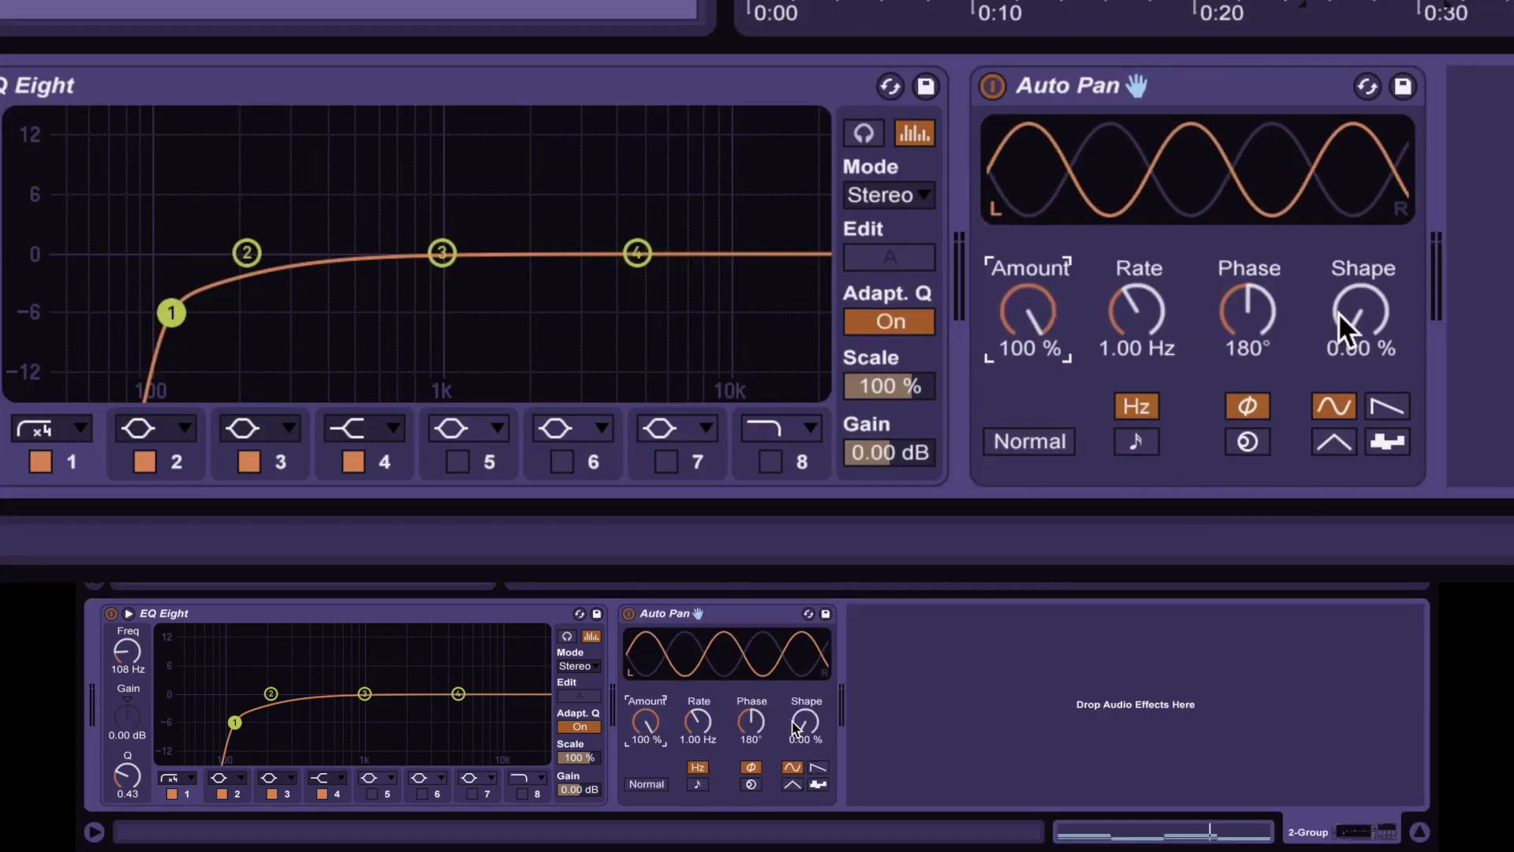
Set the group's Auto Pan to a triangle wave with Phase 360°, Shape 0.79 % and a tempo-synced Rate of 1/3.
drag(1337, 312, 1338, 311)
drag(1253, 291, 1253, 213)
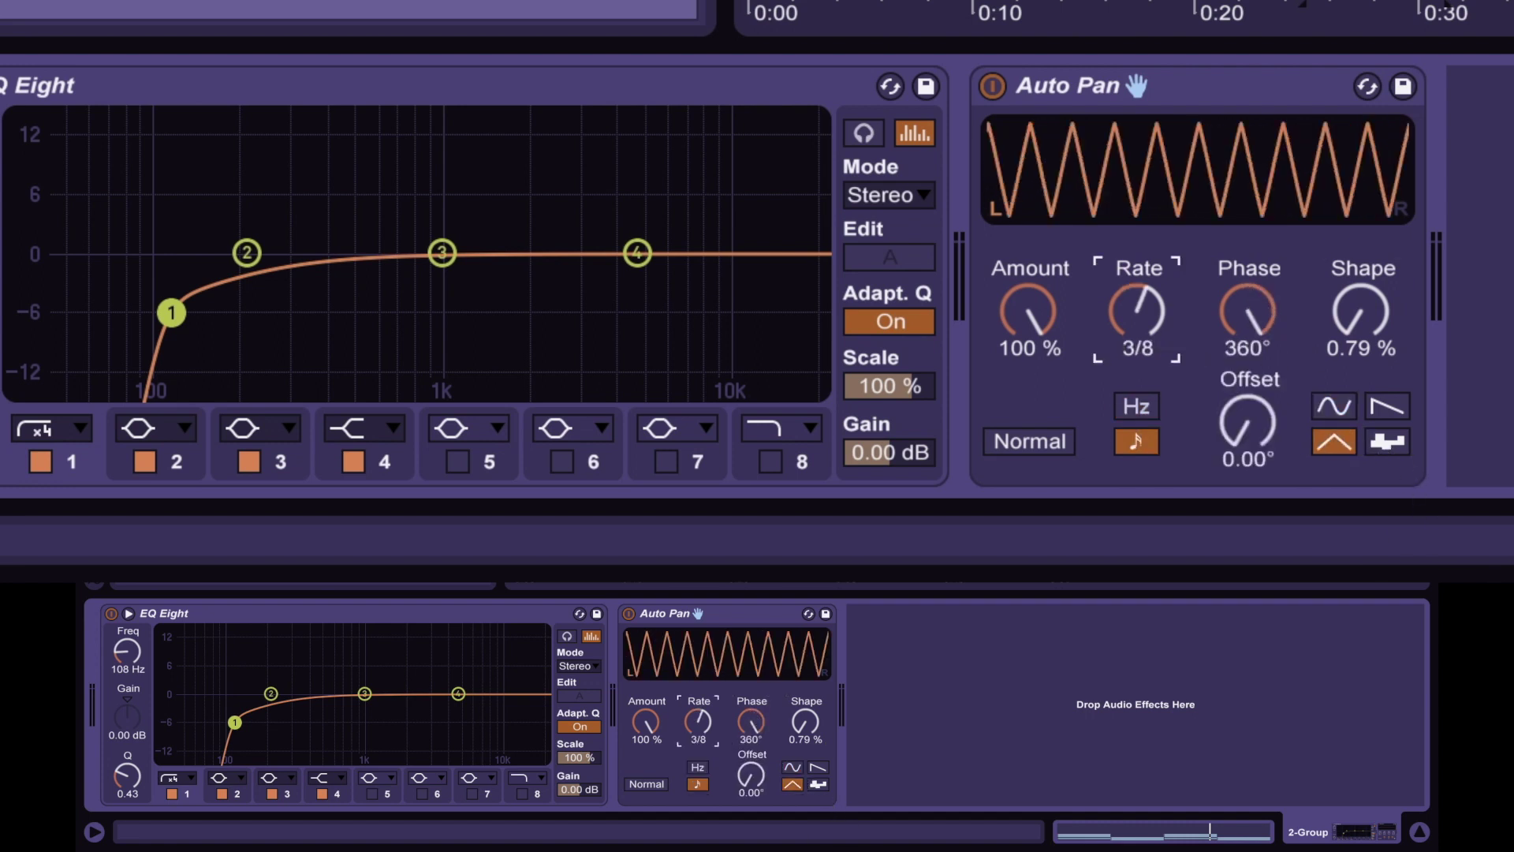
drag(1137, 312, 1137, 316)
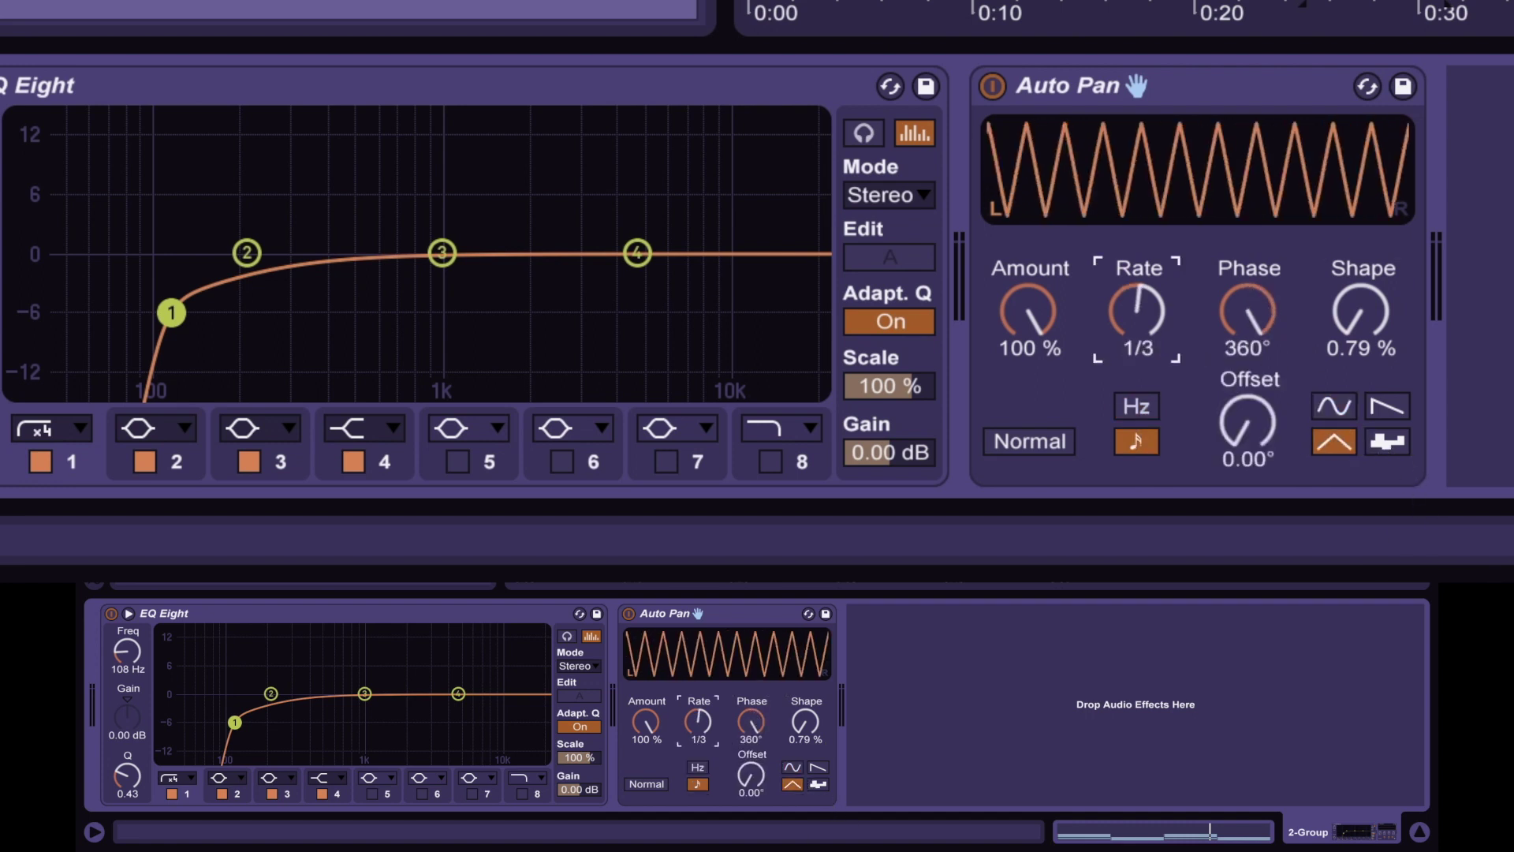
click(1135, 407)
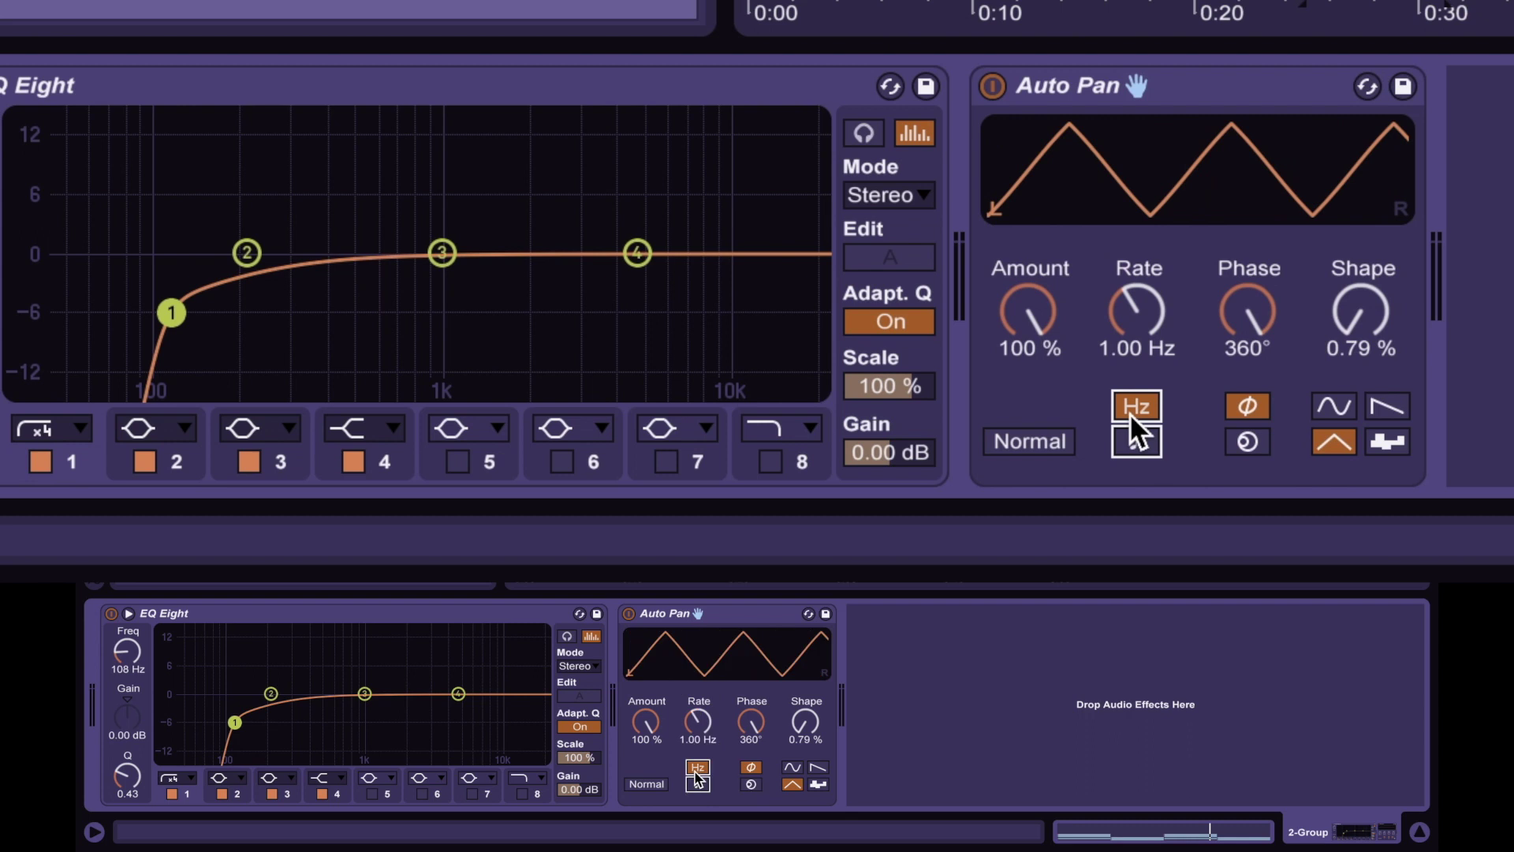
click(1142, 439)
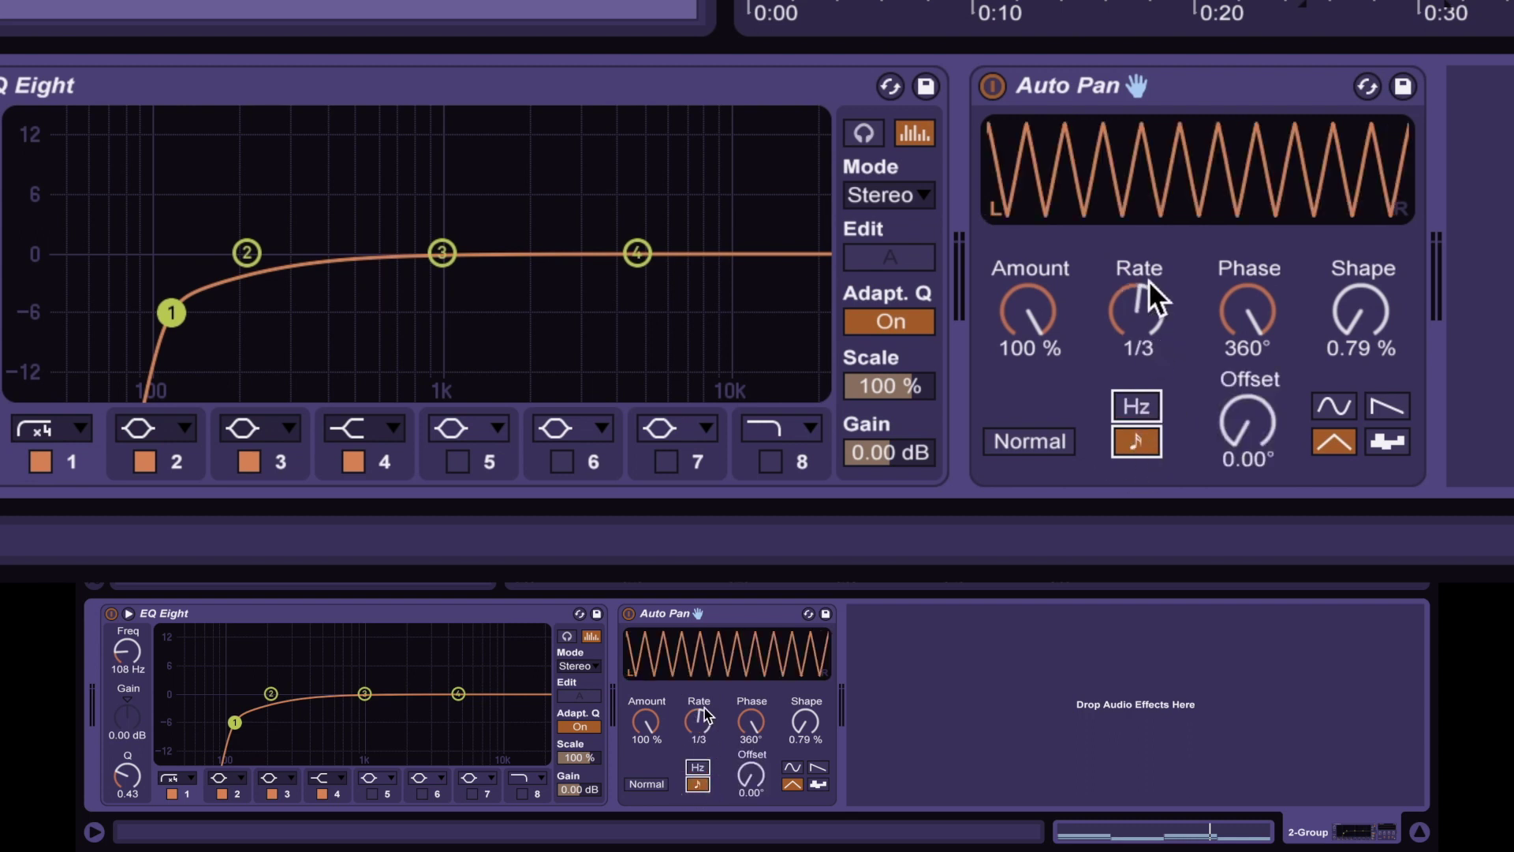
Play the group back and change the Auto Pan to a Rate of 1/4 and an Offset of 186°.
drag(1137, 310, 1137, 309)
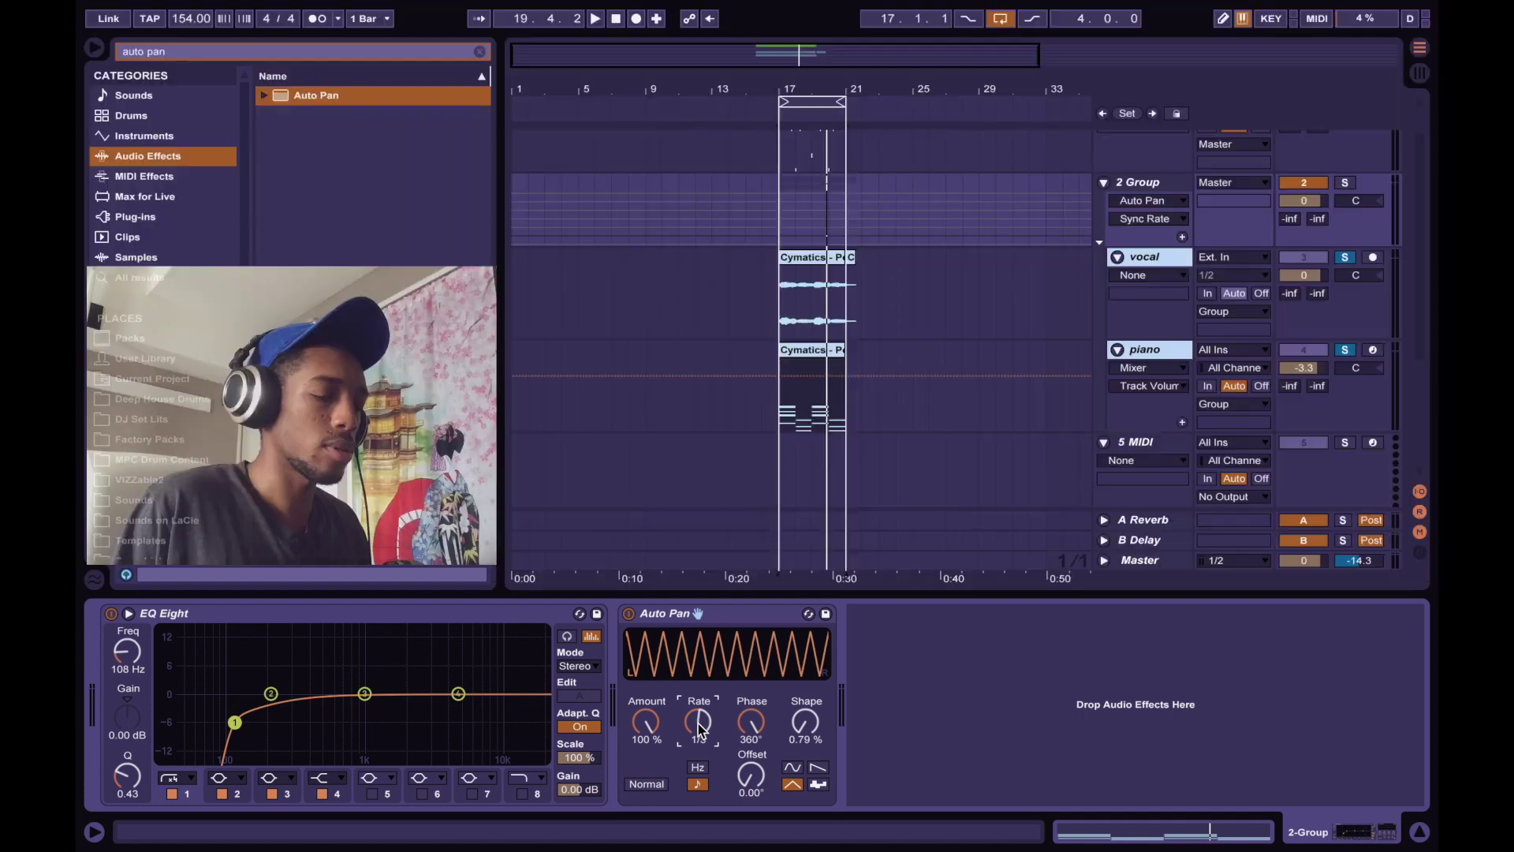
key(space)
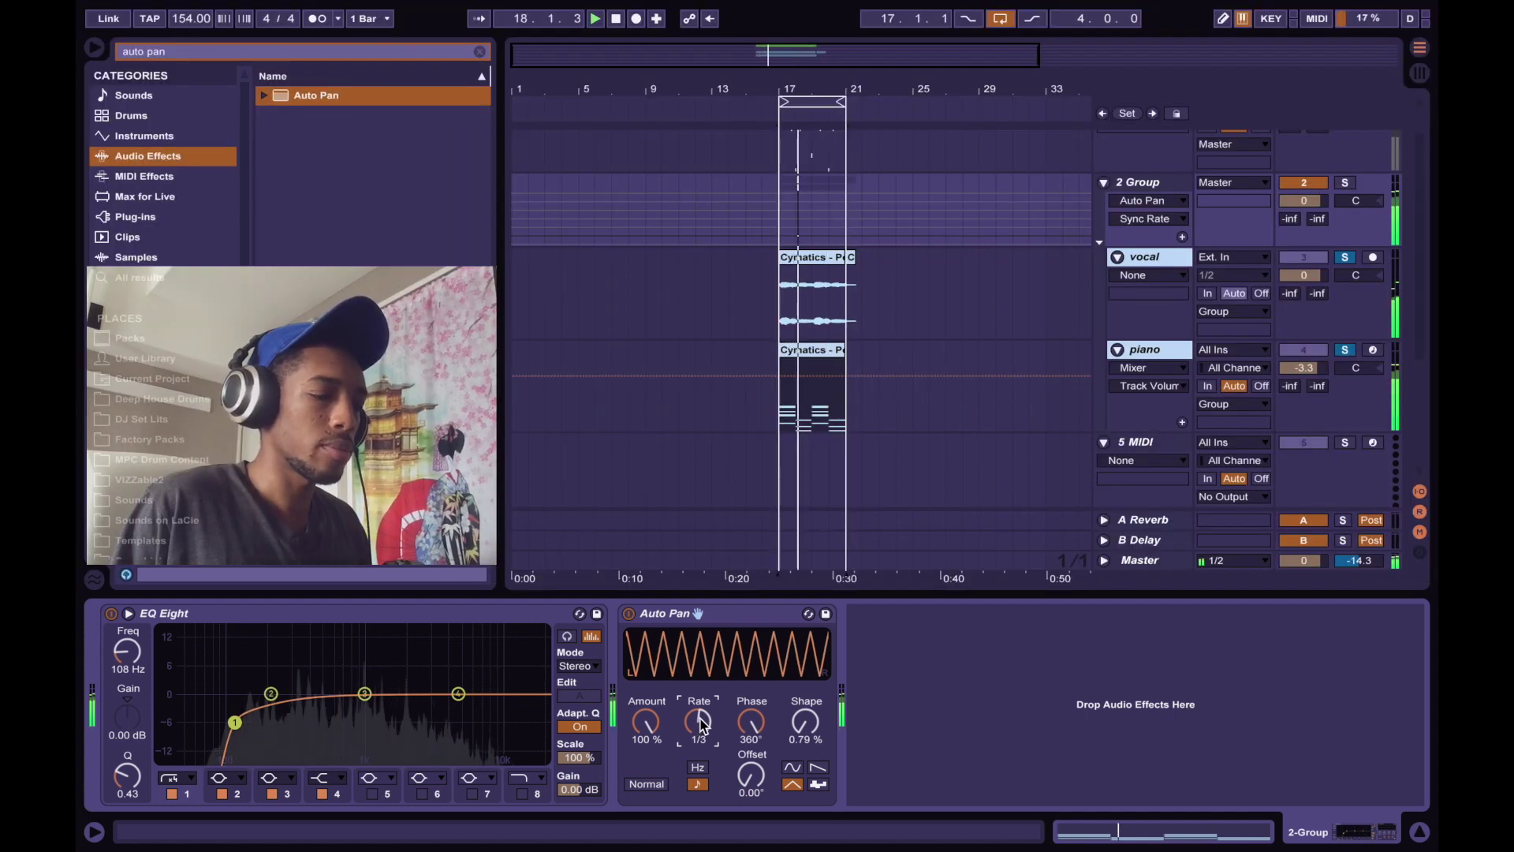
drag(701, 724, 723, 735)
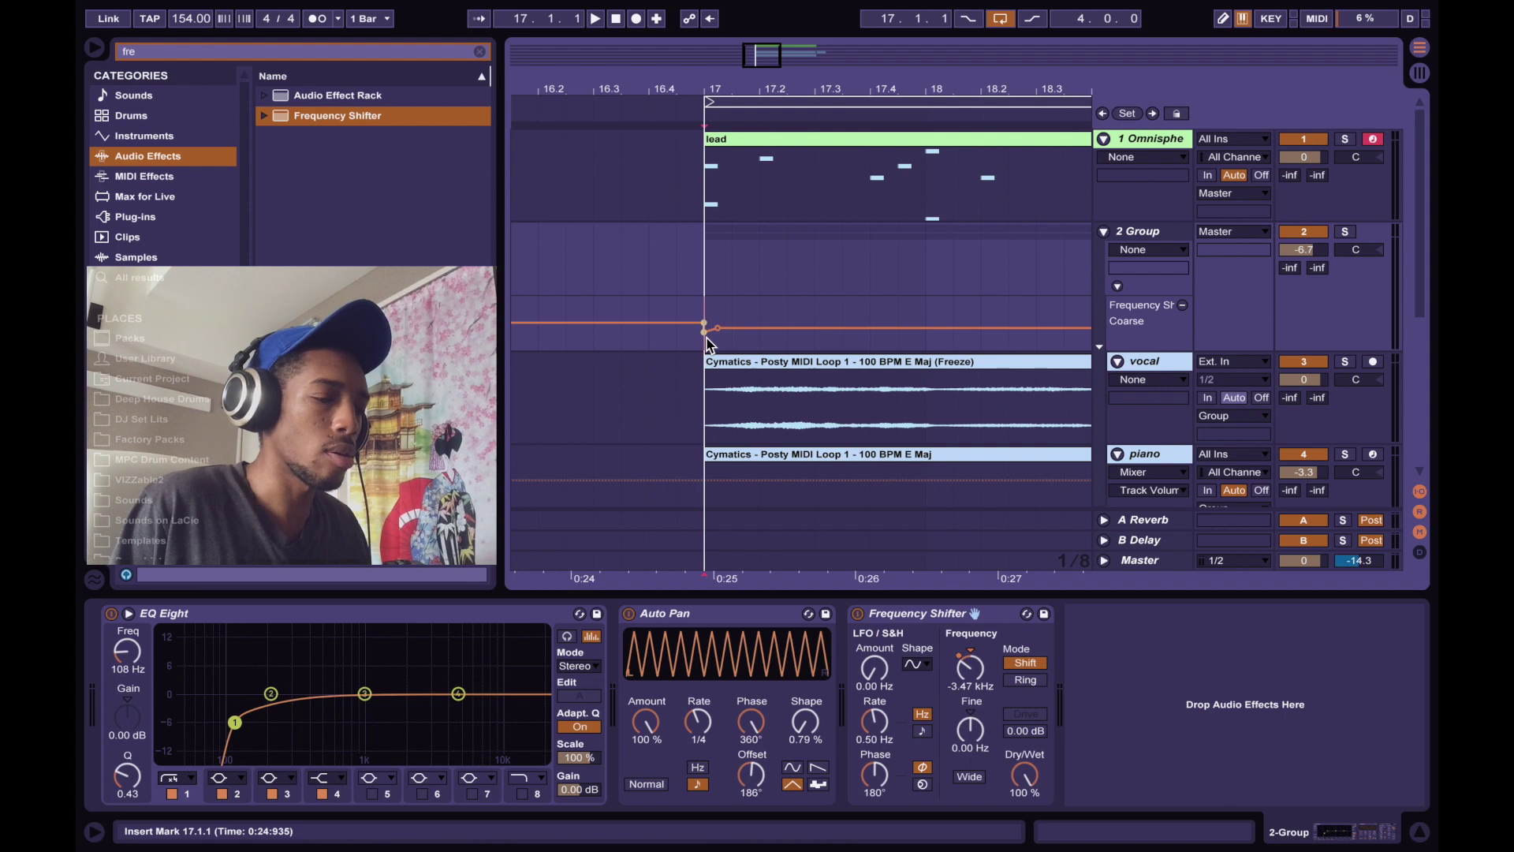
Undo the automation of the Frequency Shifter's Coarse frequency at bar 17 and switch the Frequency Shifter off.
drag(708, 343, 712, 345)
key(super+z)
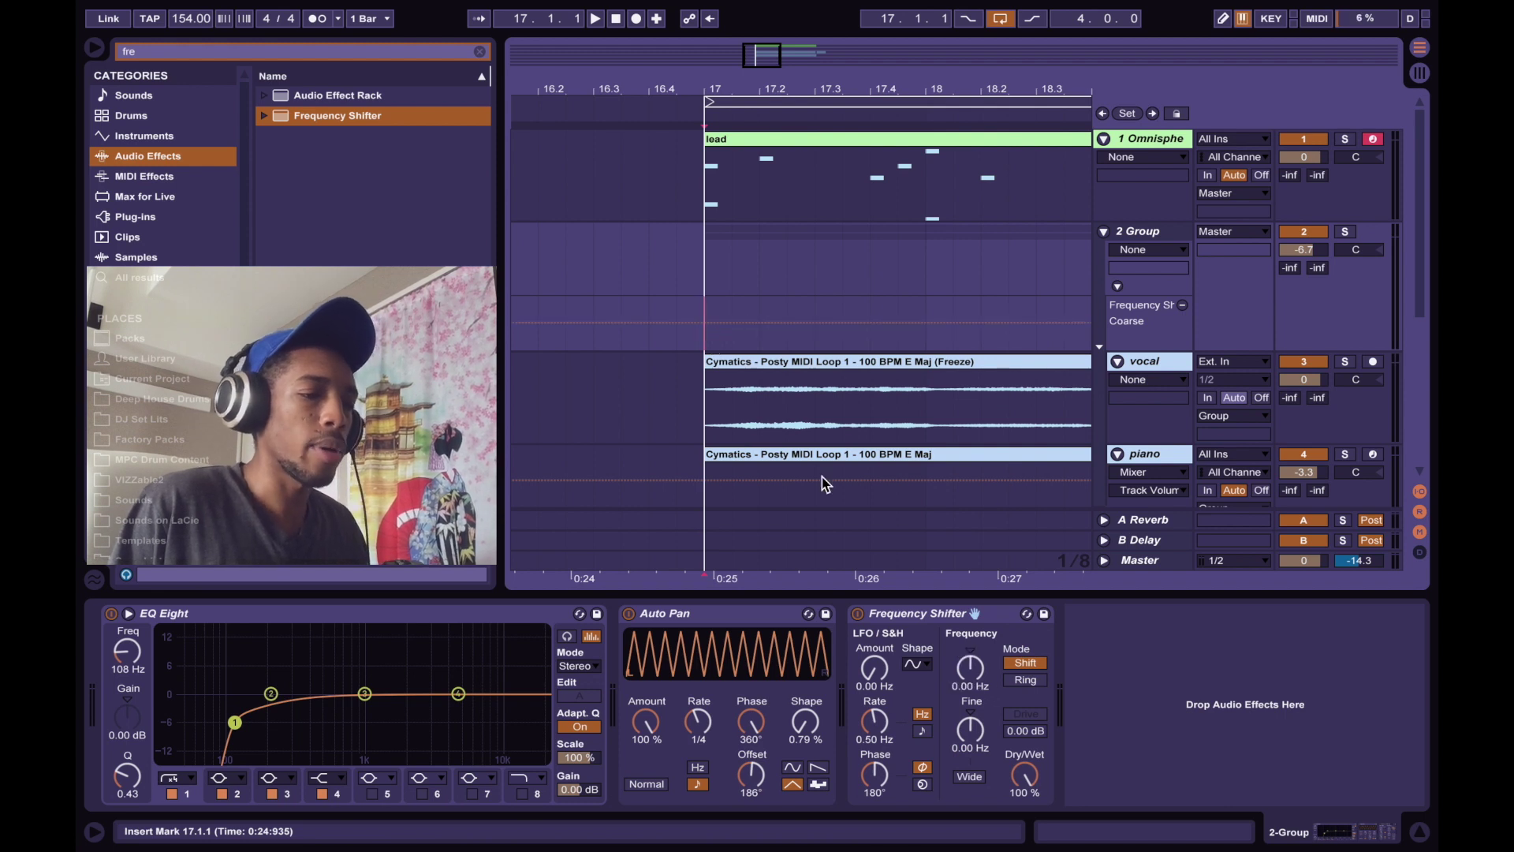
click(858, 615)
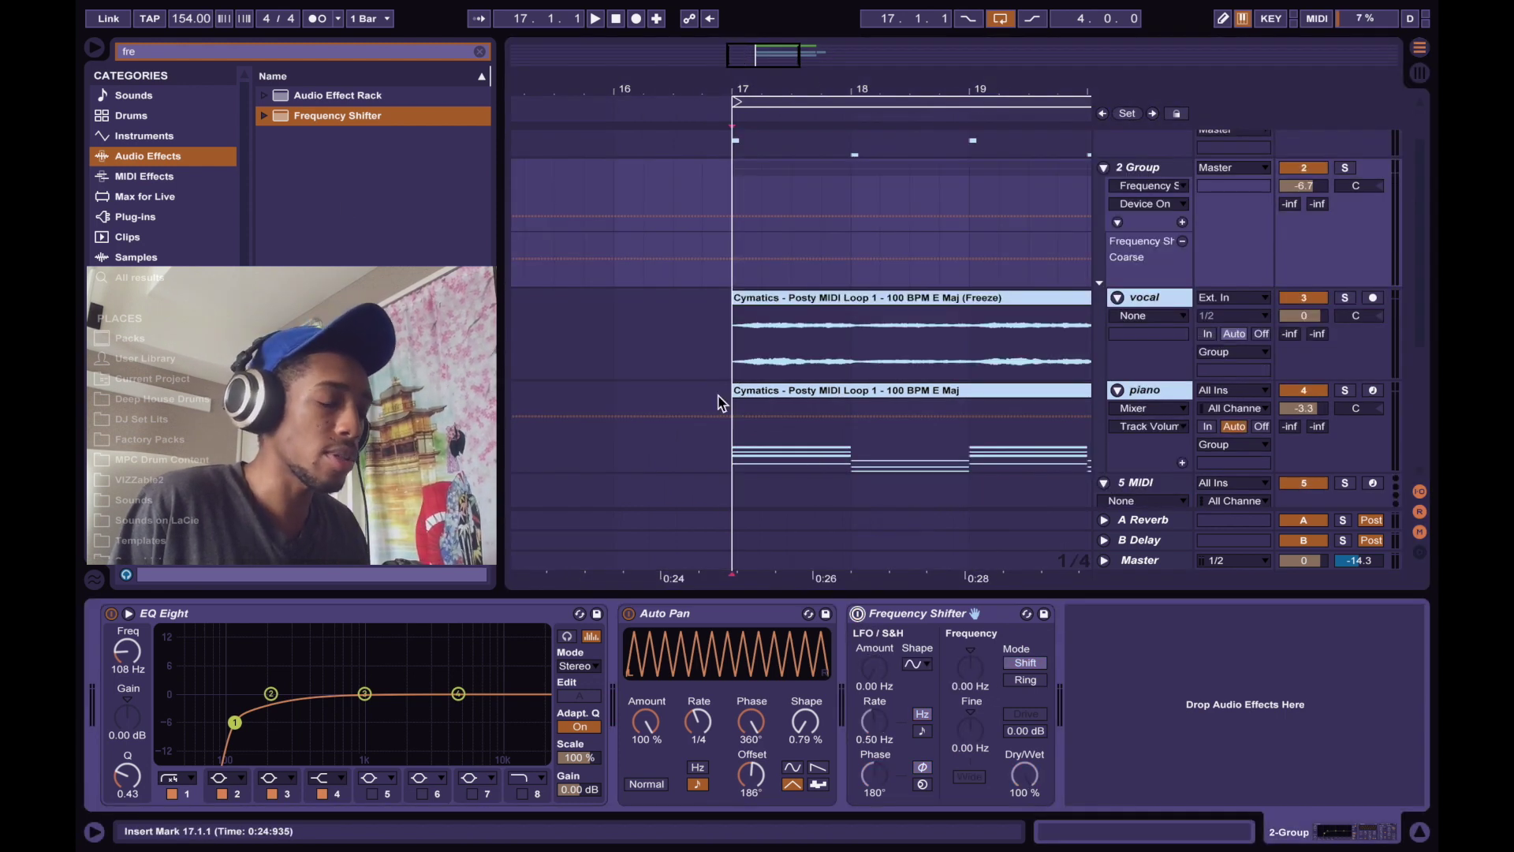
Add the TAPE rack to the group and set its Flutter to 95 and Wow to 79.
click(301, 53)
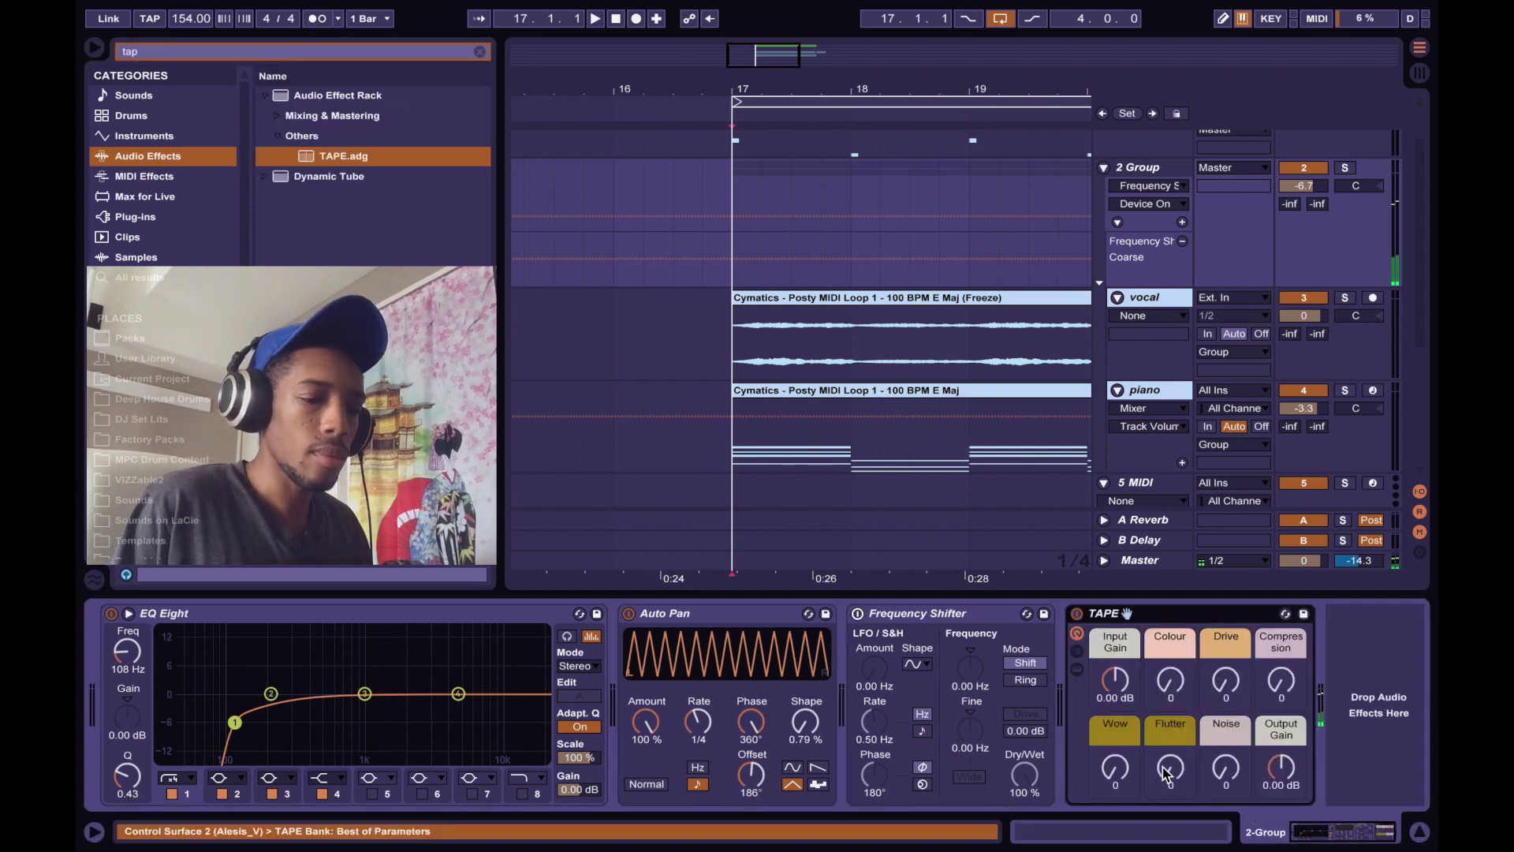
drag(1166, 776, 1166, 710)
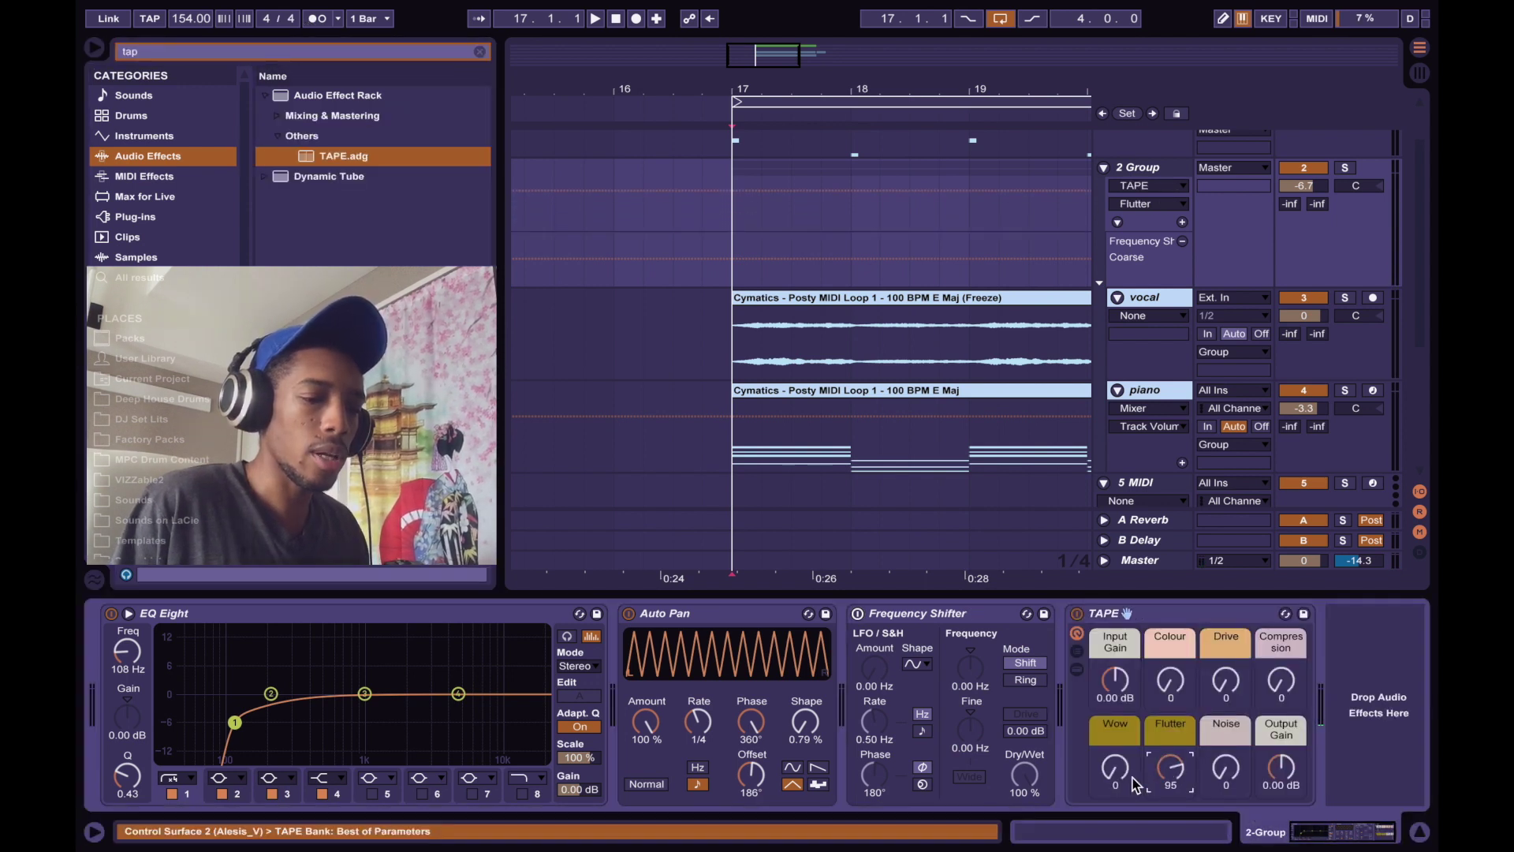
drag(1115, 768, 1115, 760)
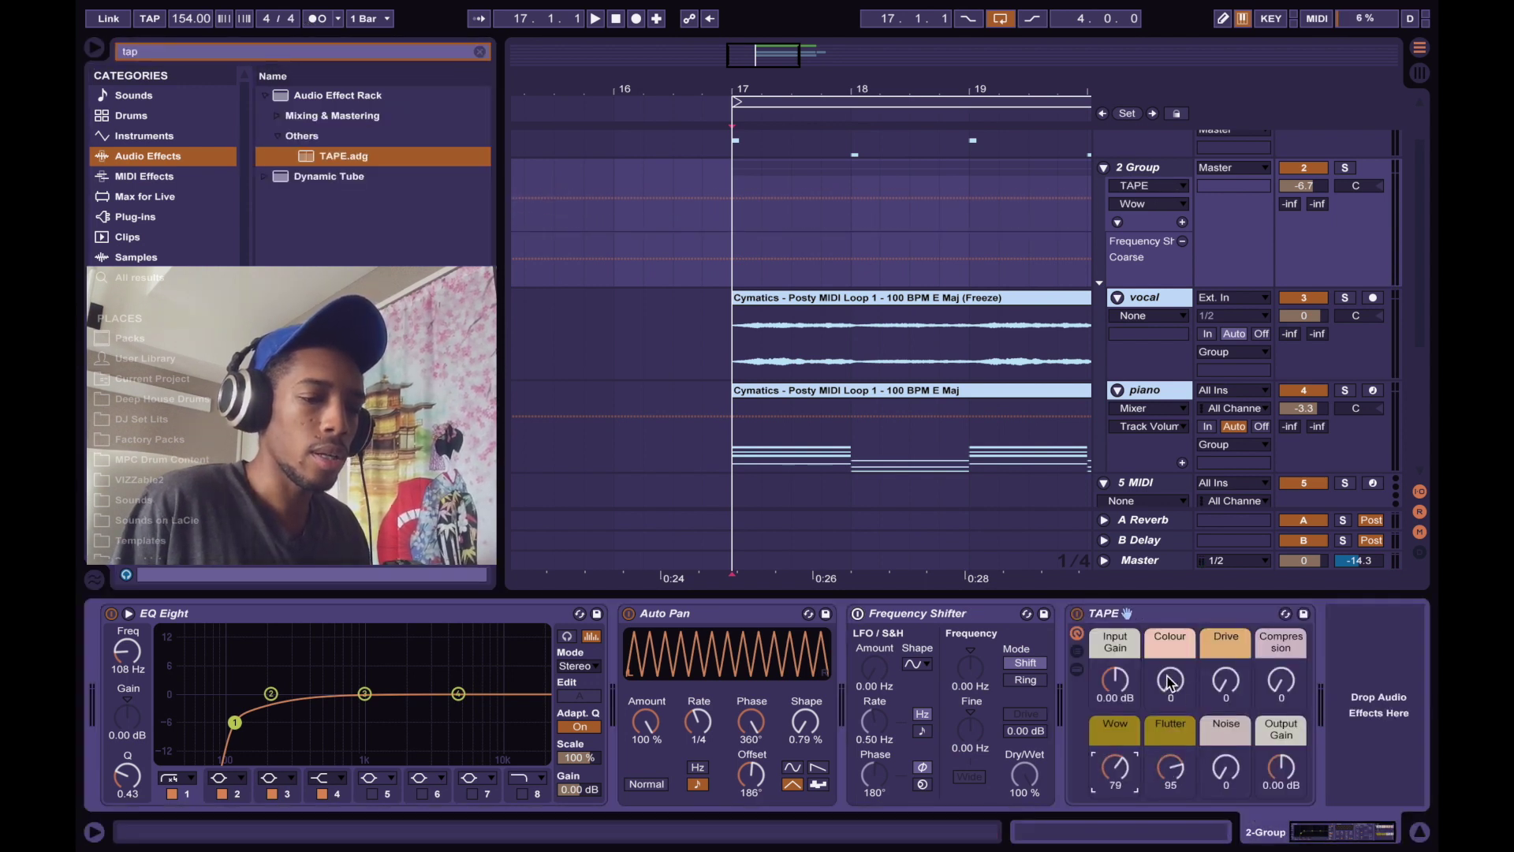
Adjust the TAPE rack's Colour, Compression and Drive while the loop plays.
drag(1170, 680, 1170, 671)
key(space)
drag(1170, 768, 1226, 749)
drag(1281, 681, 1225, 668)
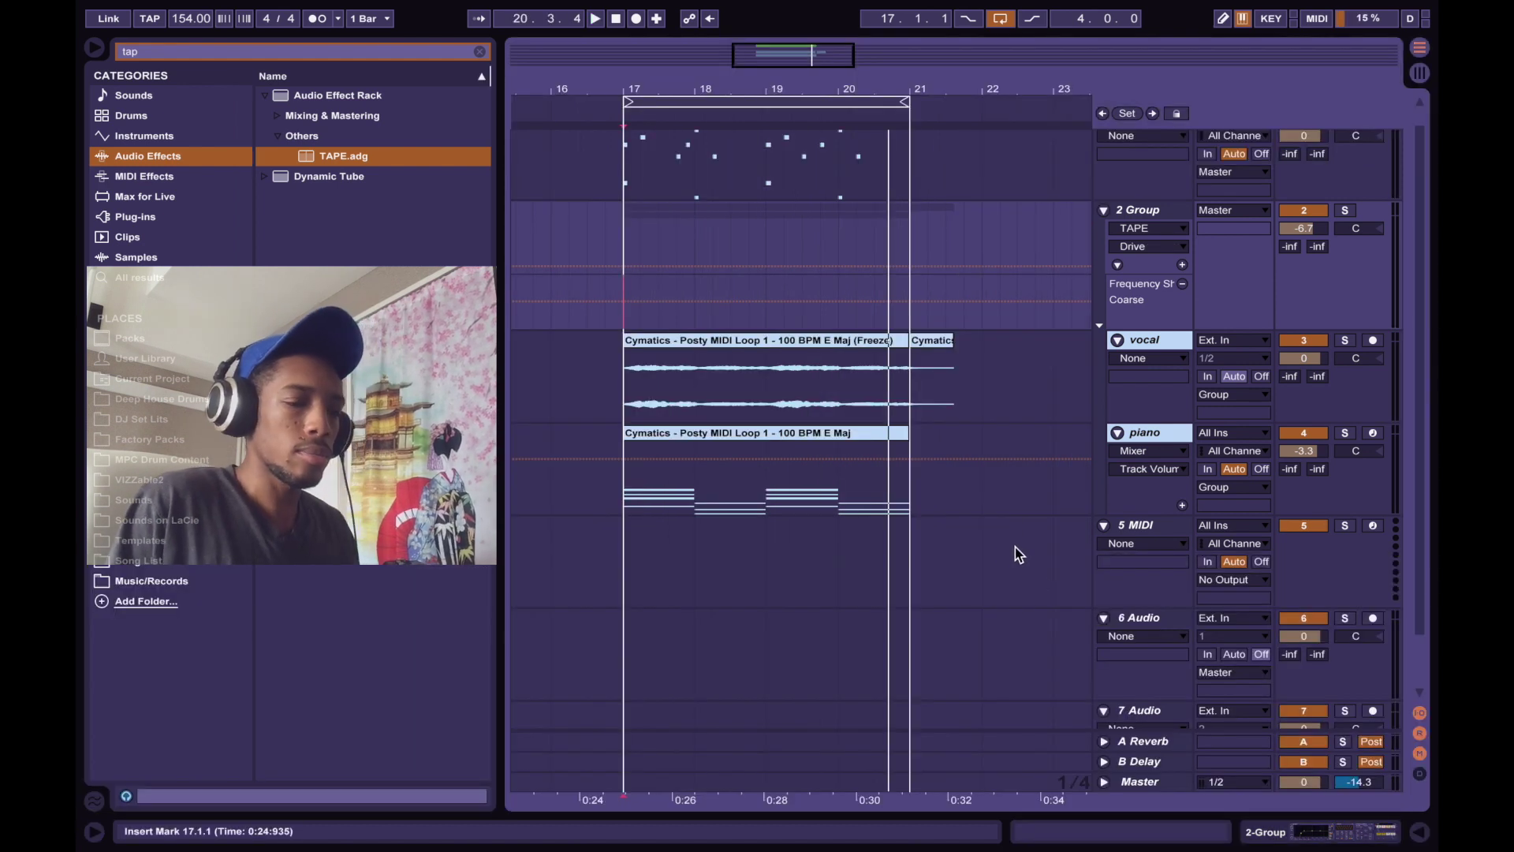
Find the KSHMR Natural Ambiance 05 - Rain sample, place it on track 7 Audio and set that track's volume to -24.6 dB.
click(1104, 526)
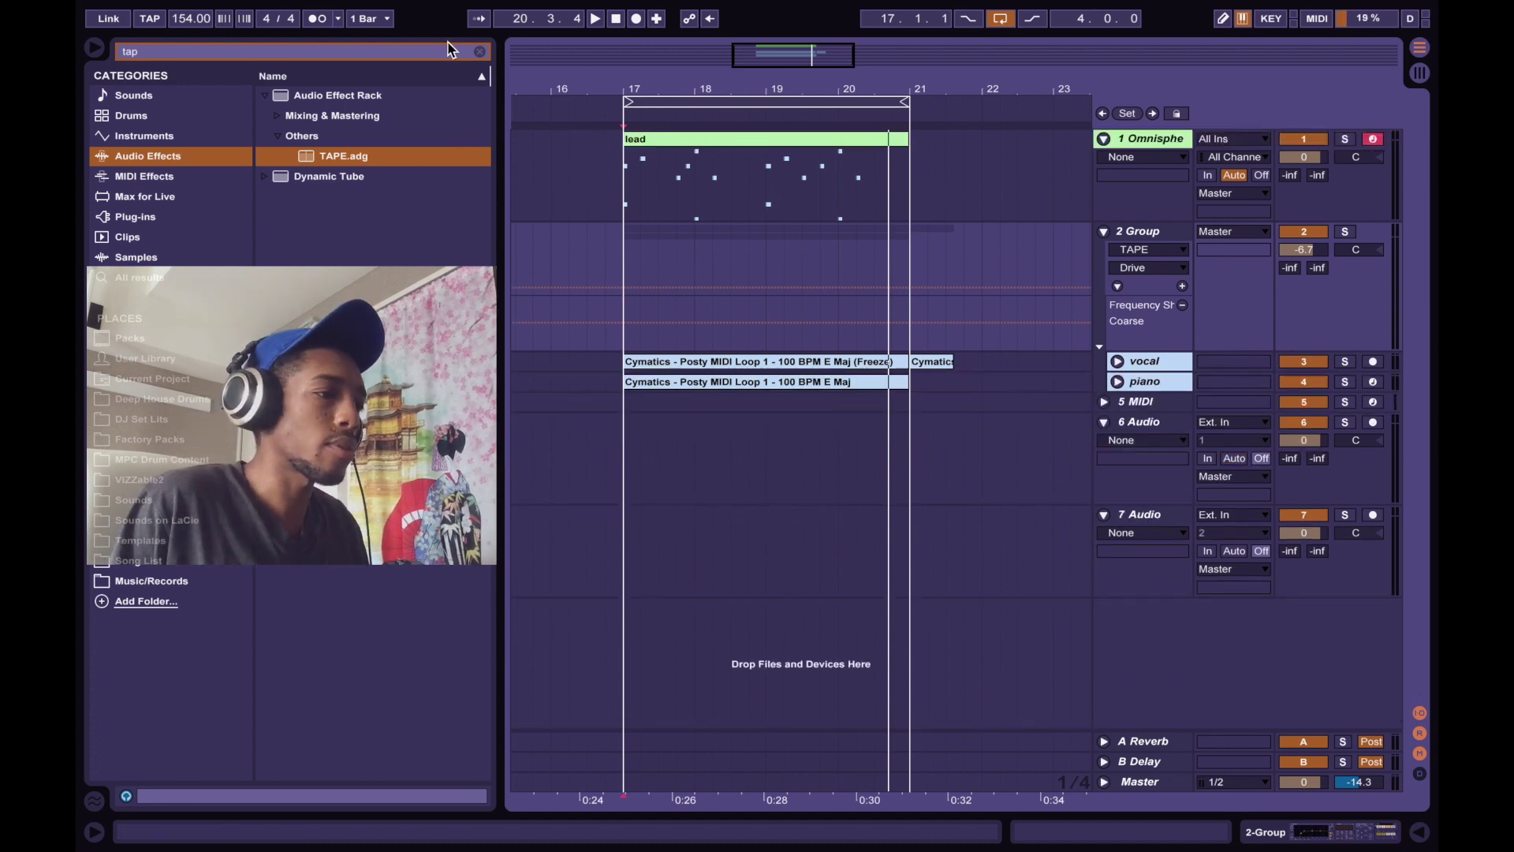
click(450, 53)
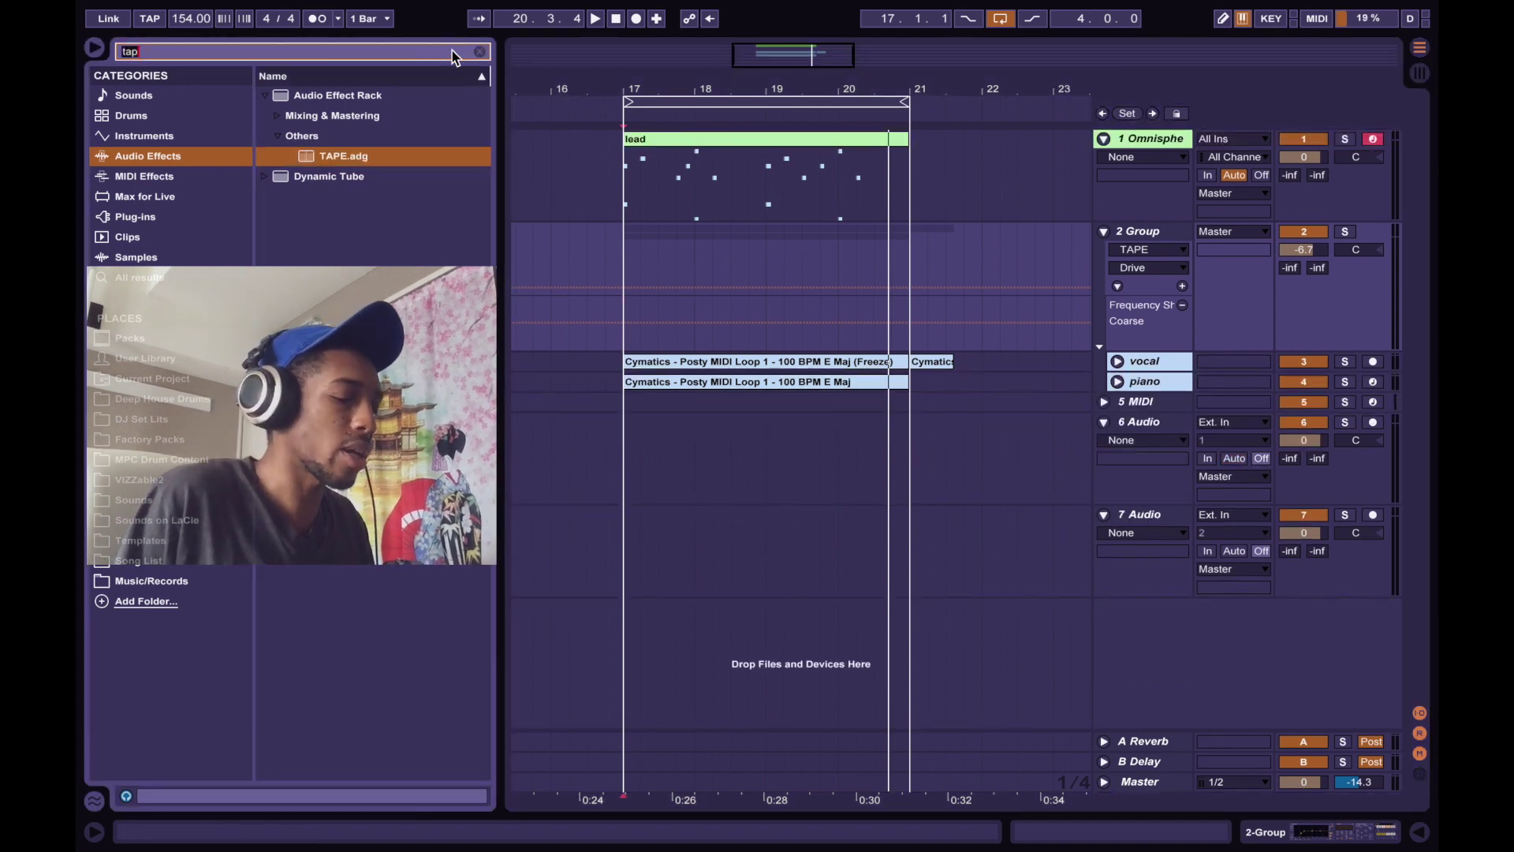
text(rain)
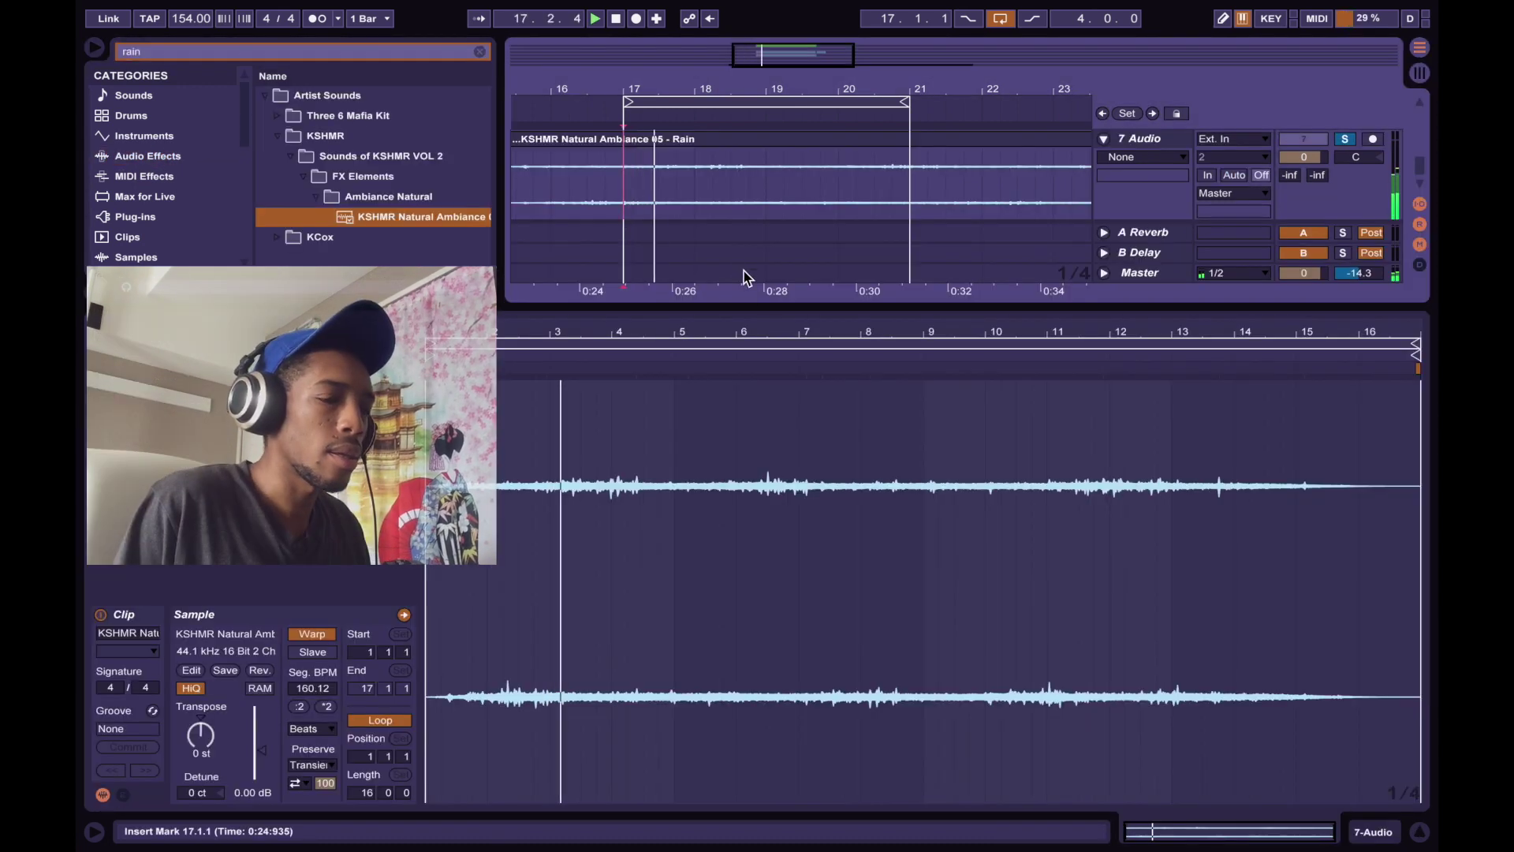
drag(1303, 157, 1303, 170)
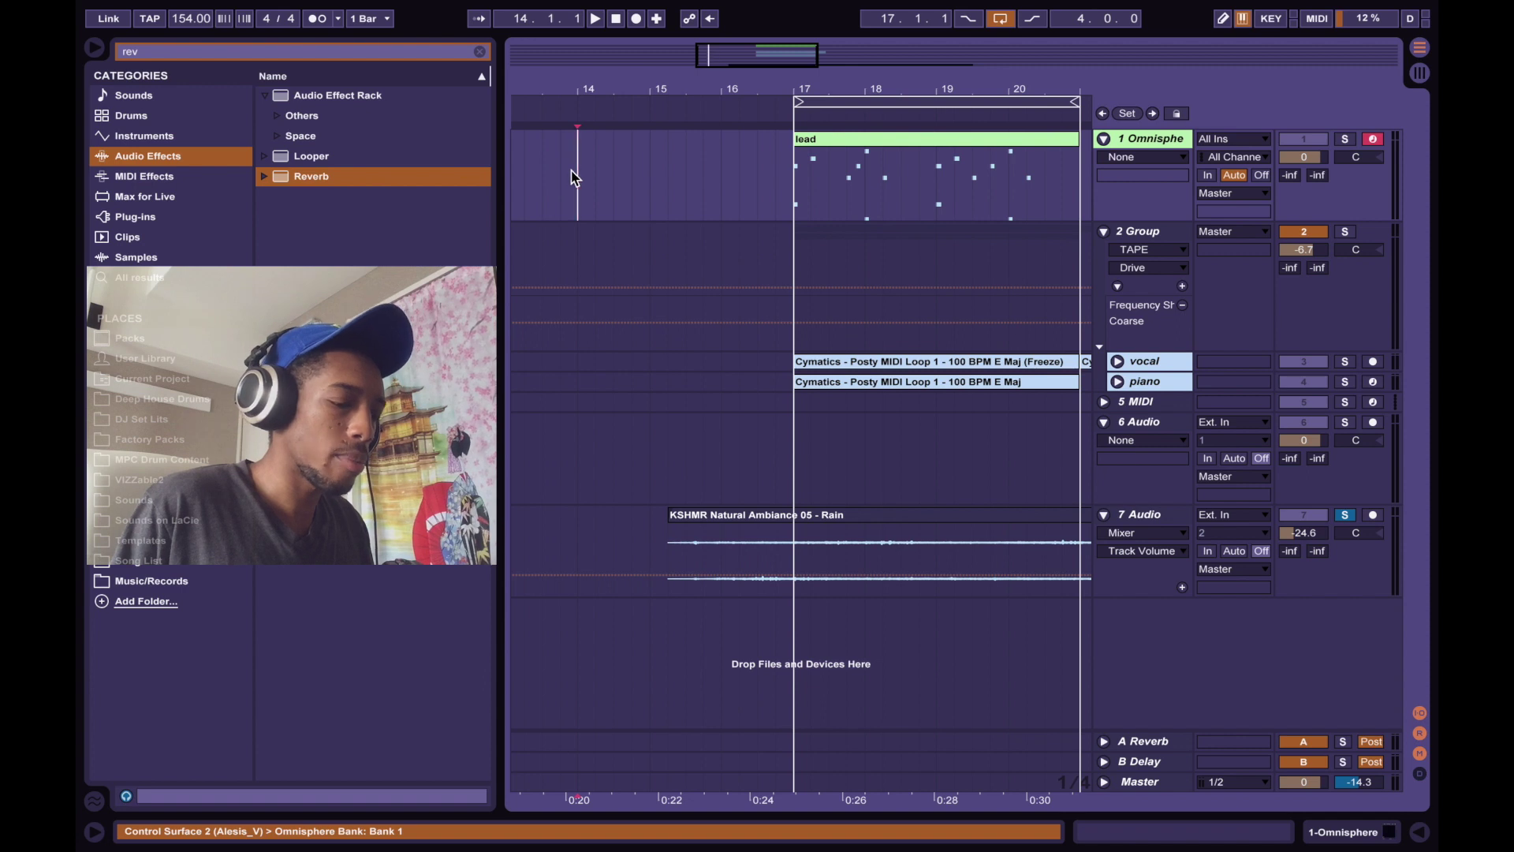
Duplicate the Omnisphere lead track and freeze and flatten the copy to audio.
click(1131, 141)
key(ctrl+d)
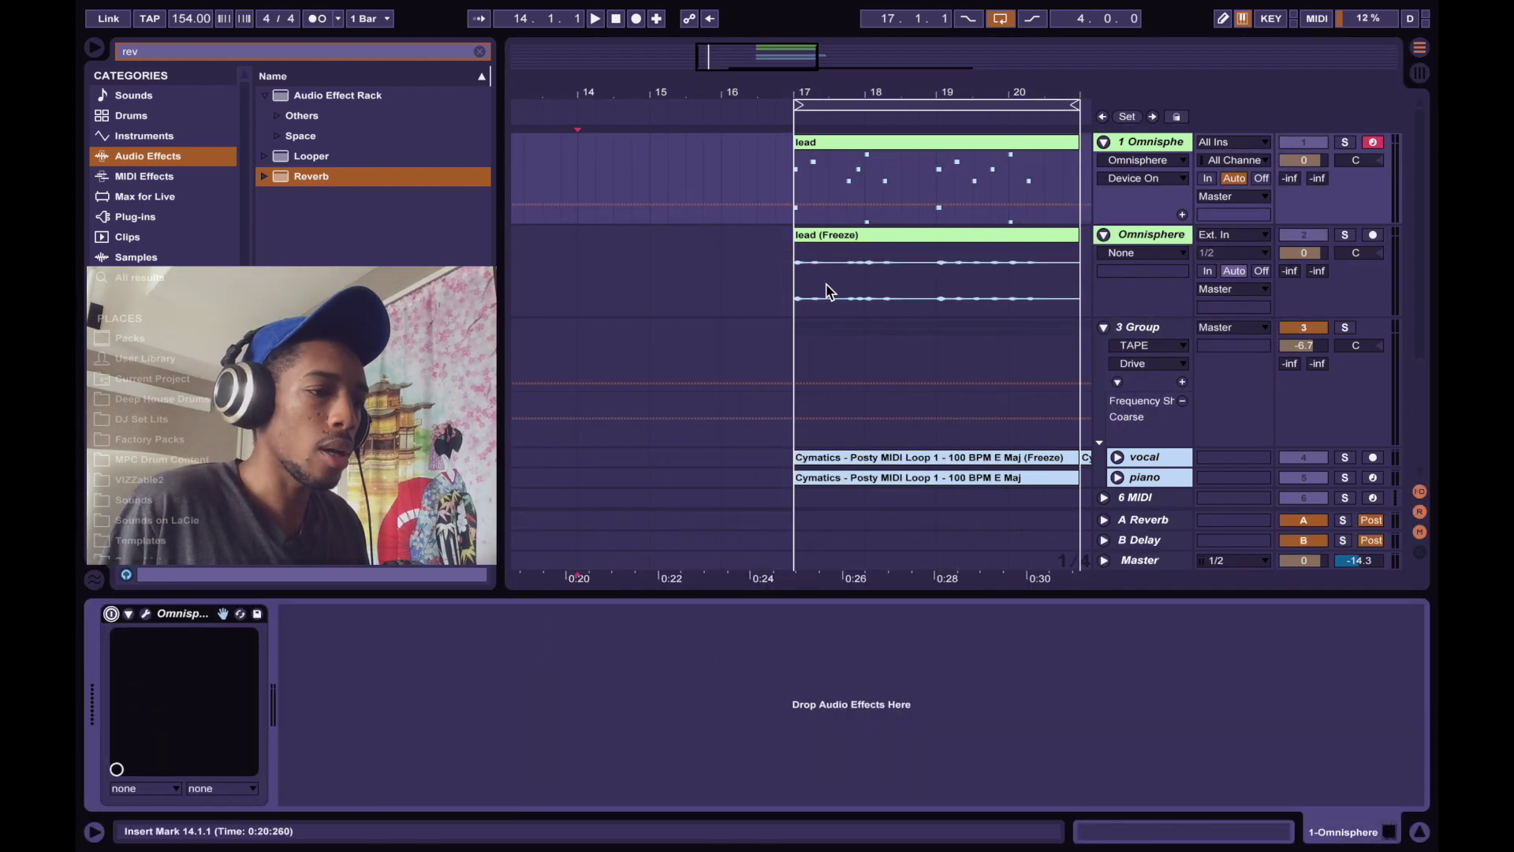
Split the lead audio clip at 17.3.1, copy its opening slice to bars 15 and 16, and add Ping Pong Delay to the track.
click(828, 290)
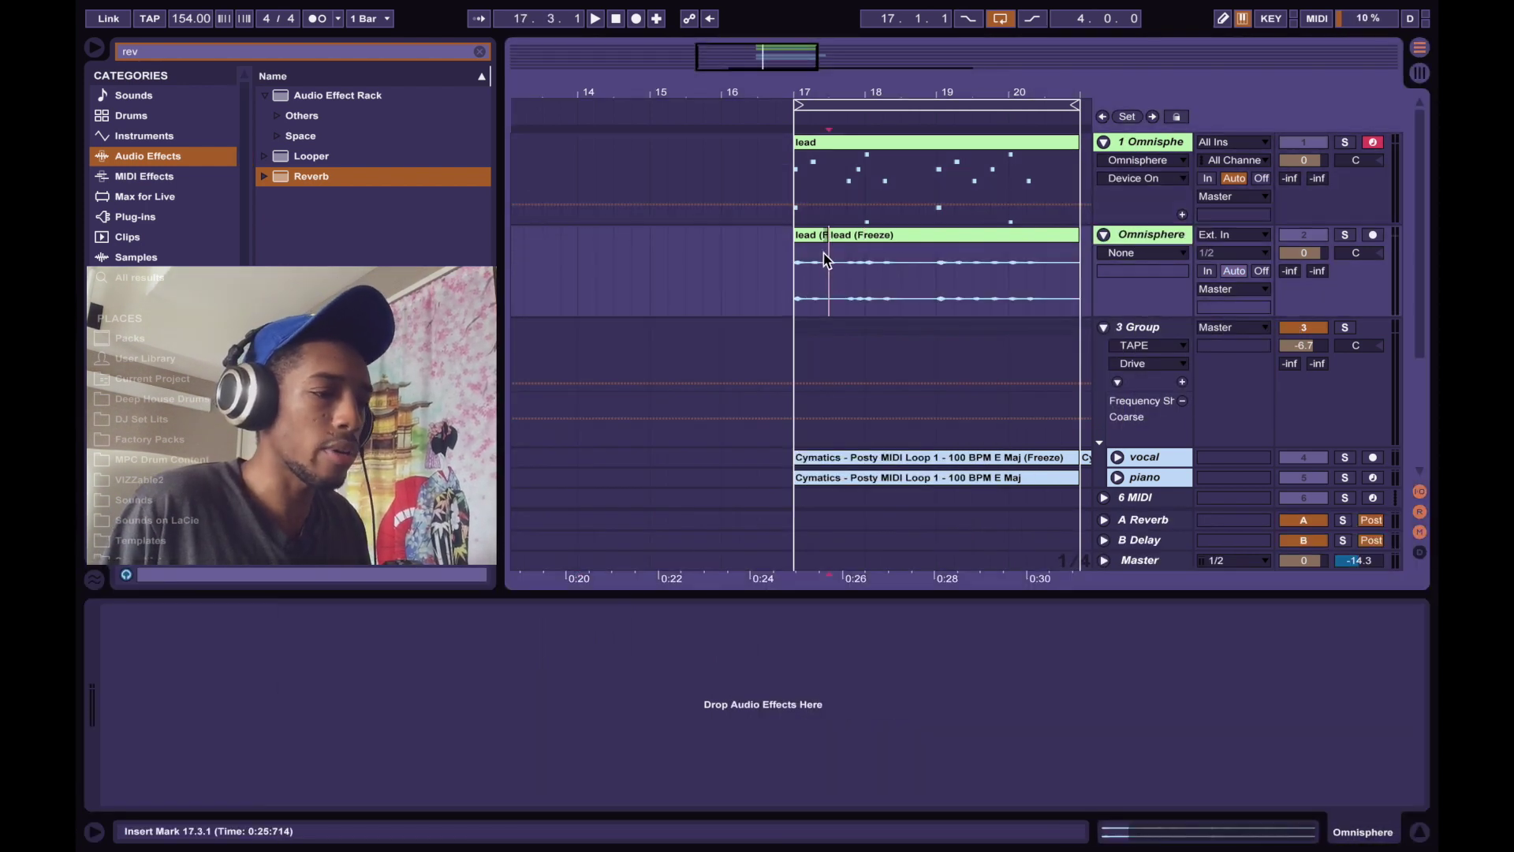
click(817, 260)
click(652, 270)
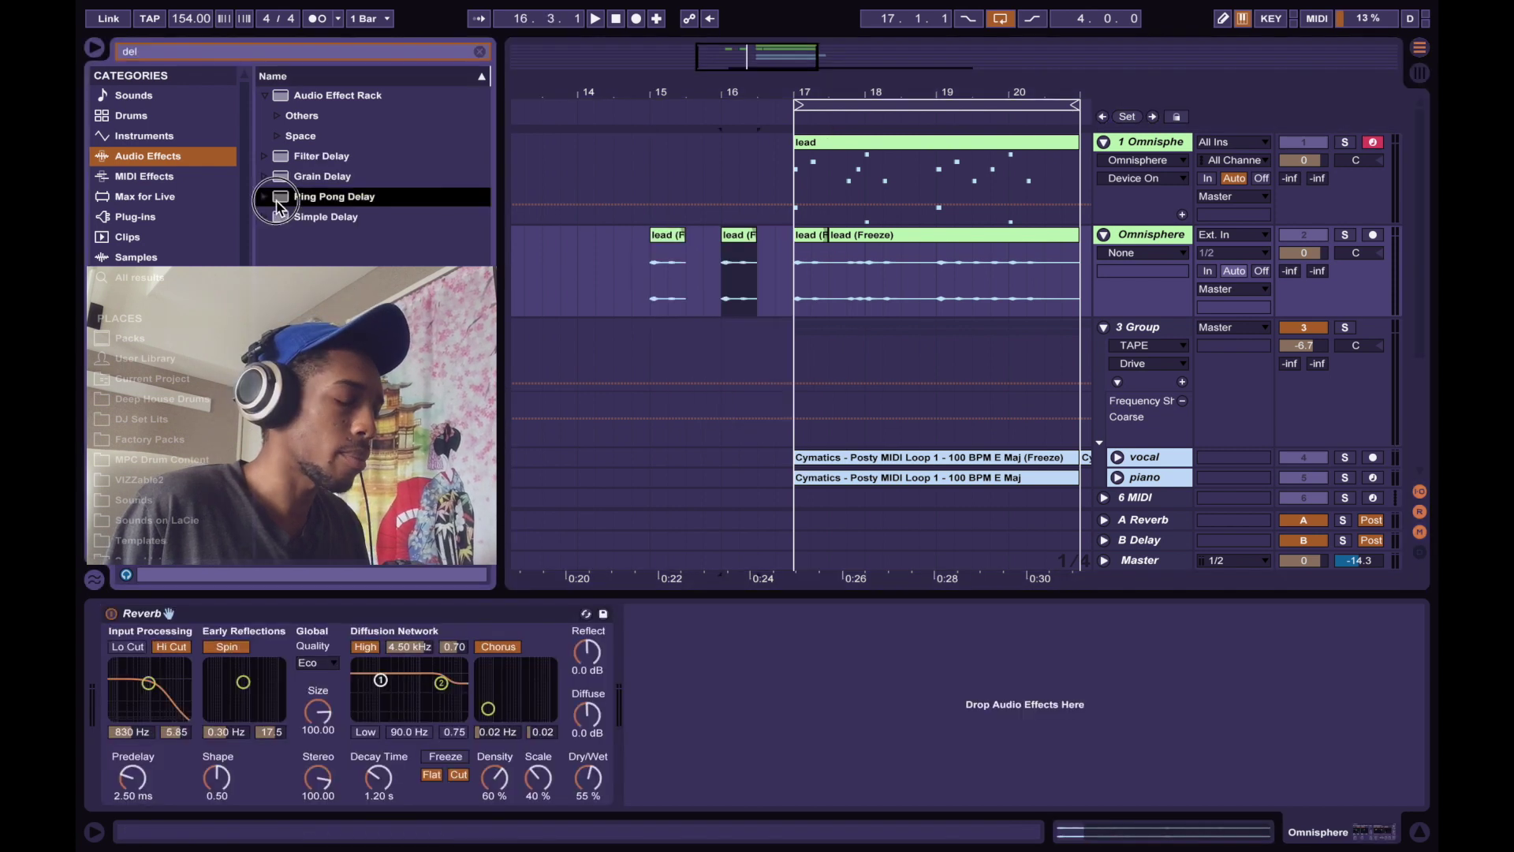
drag(278, 209, 107, 686)
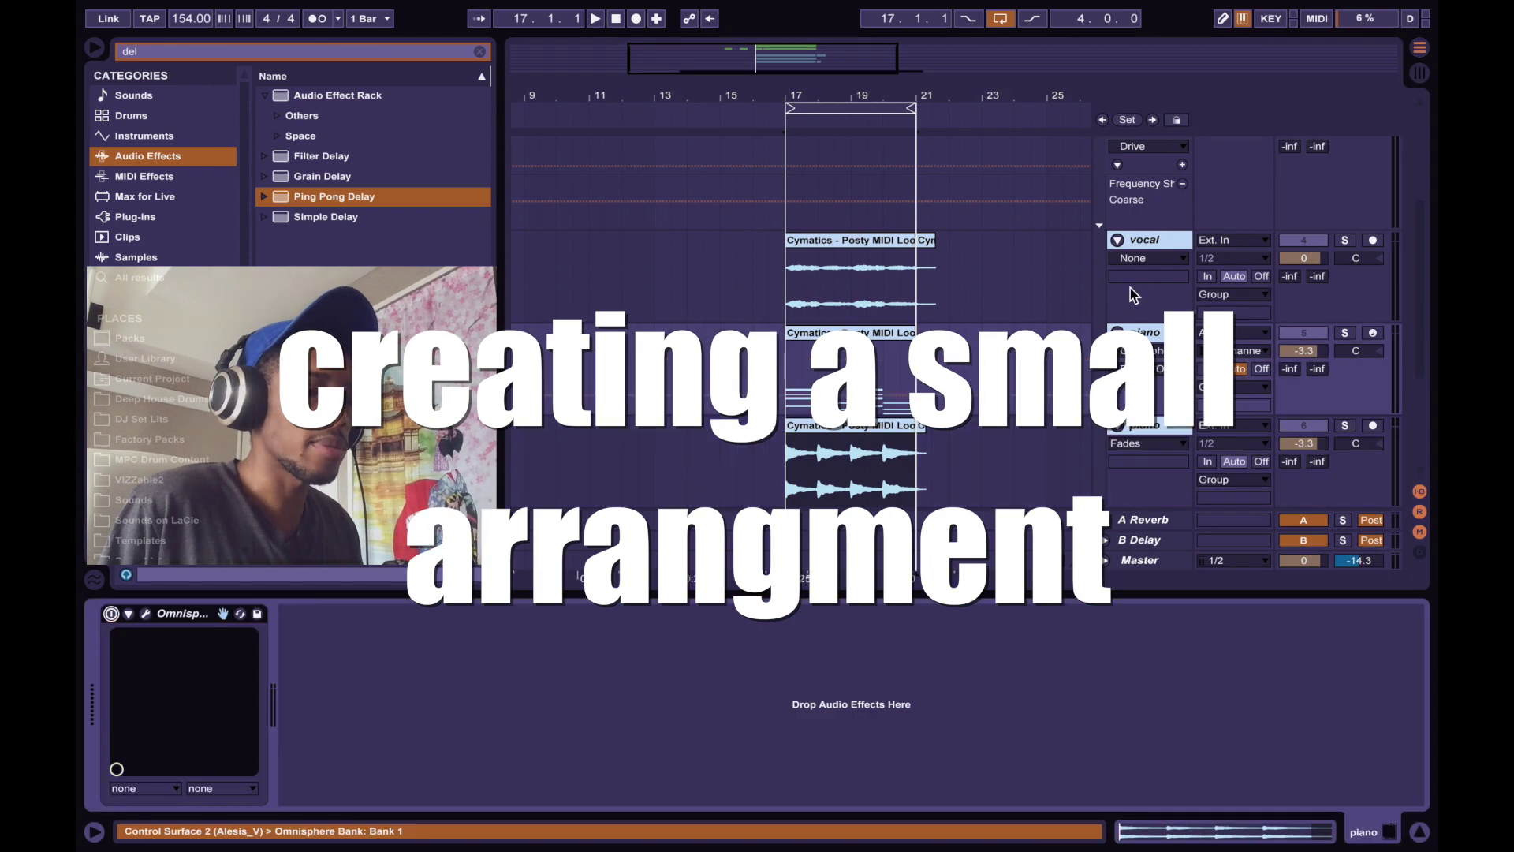
Copy one bar of the piano audio clip to bar 14 and its slice from 19.1.1 to 20.1.1 to bar 16.
click(818, 426)
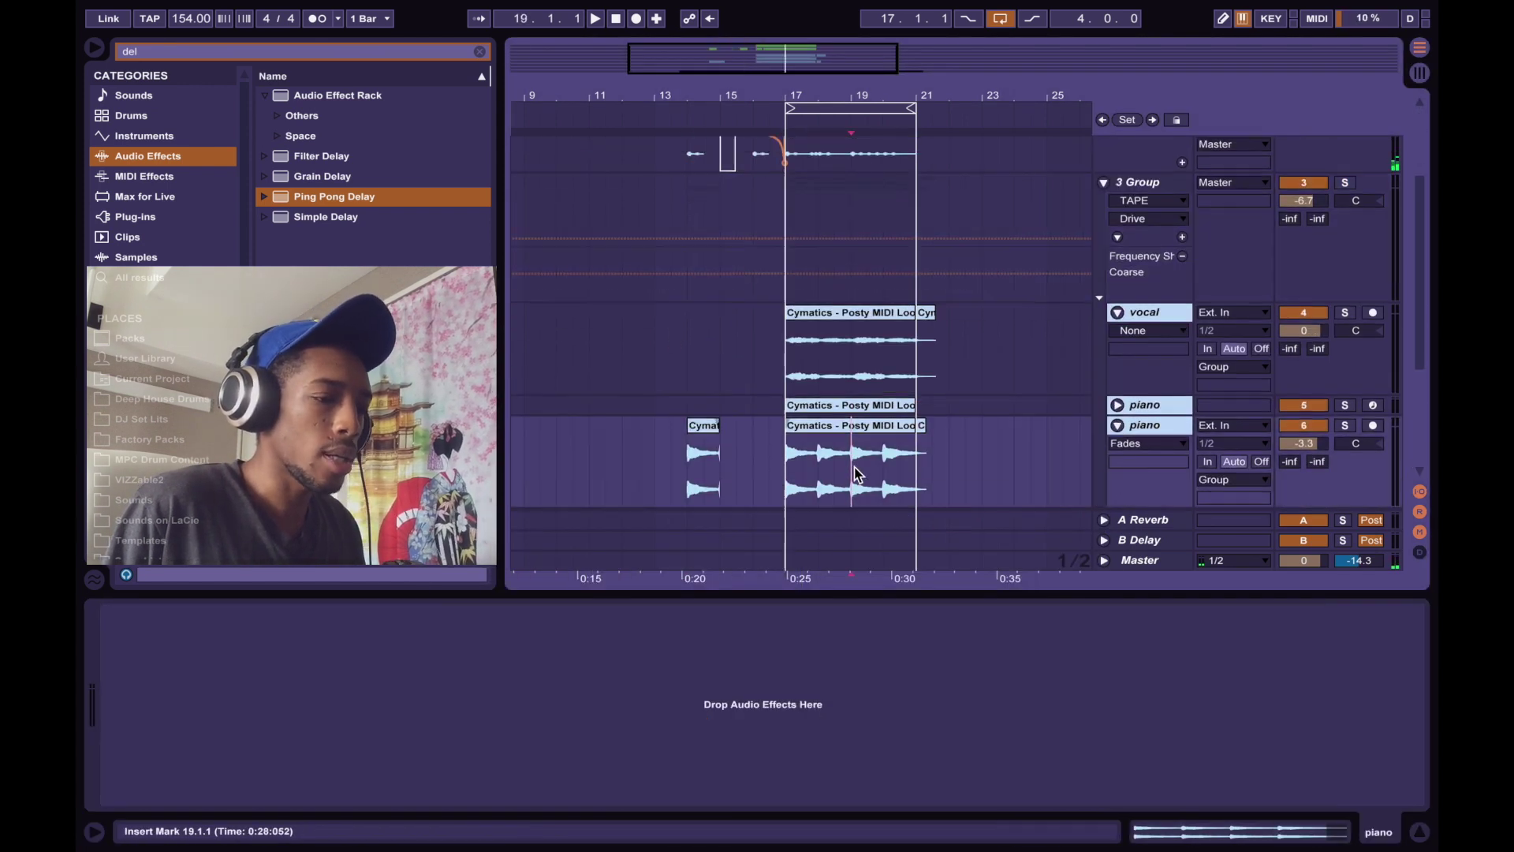
click(859, 434)
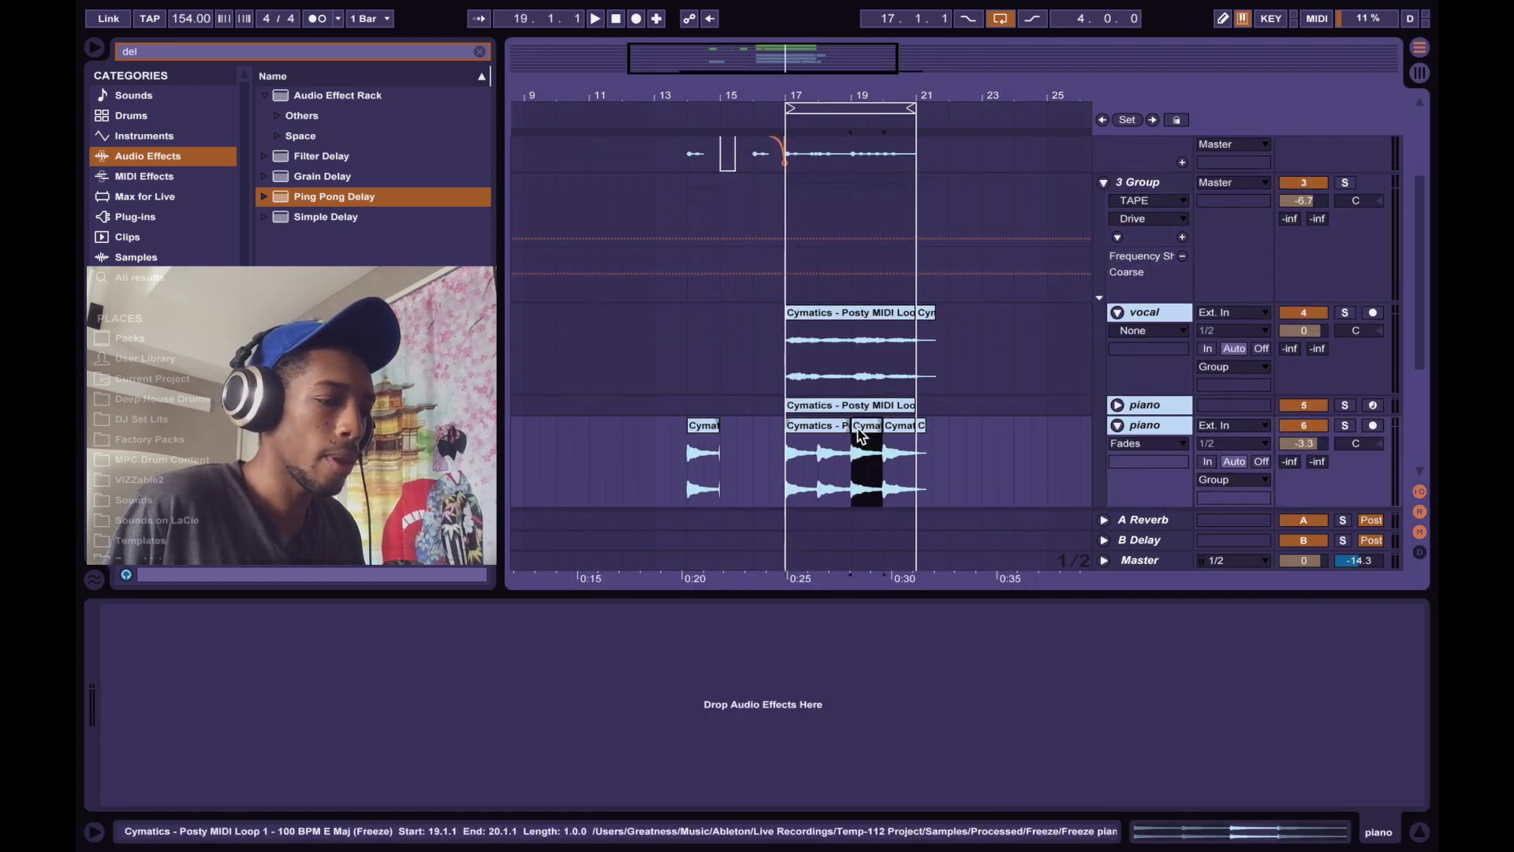
scroll(859, 434, down, 3)
scroll(785, 237, up, 6)
Move the main section's lead, vocal and piano clips from bar 17 to start at 18.1.1 and play the intro leading into it.
click(785, 162)
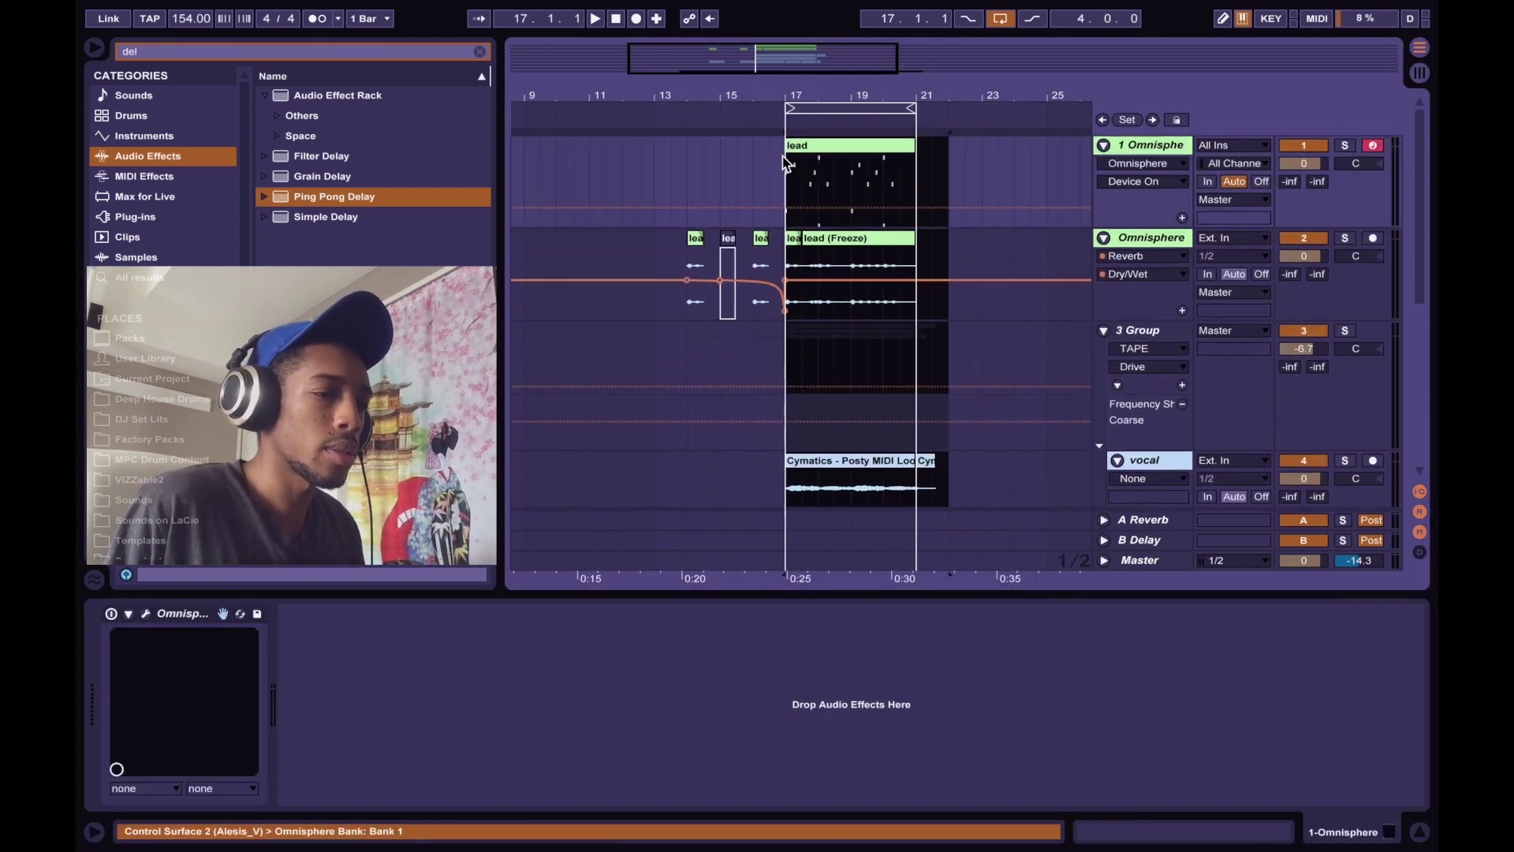
drag(824, 239, 848, 239)
key(space)
scroll(660, 292, down, 5)
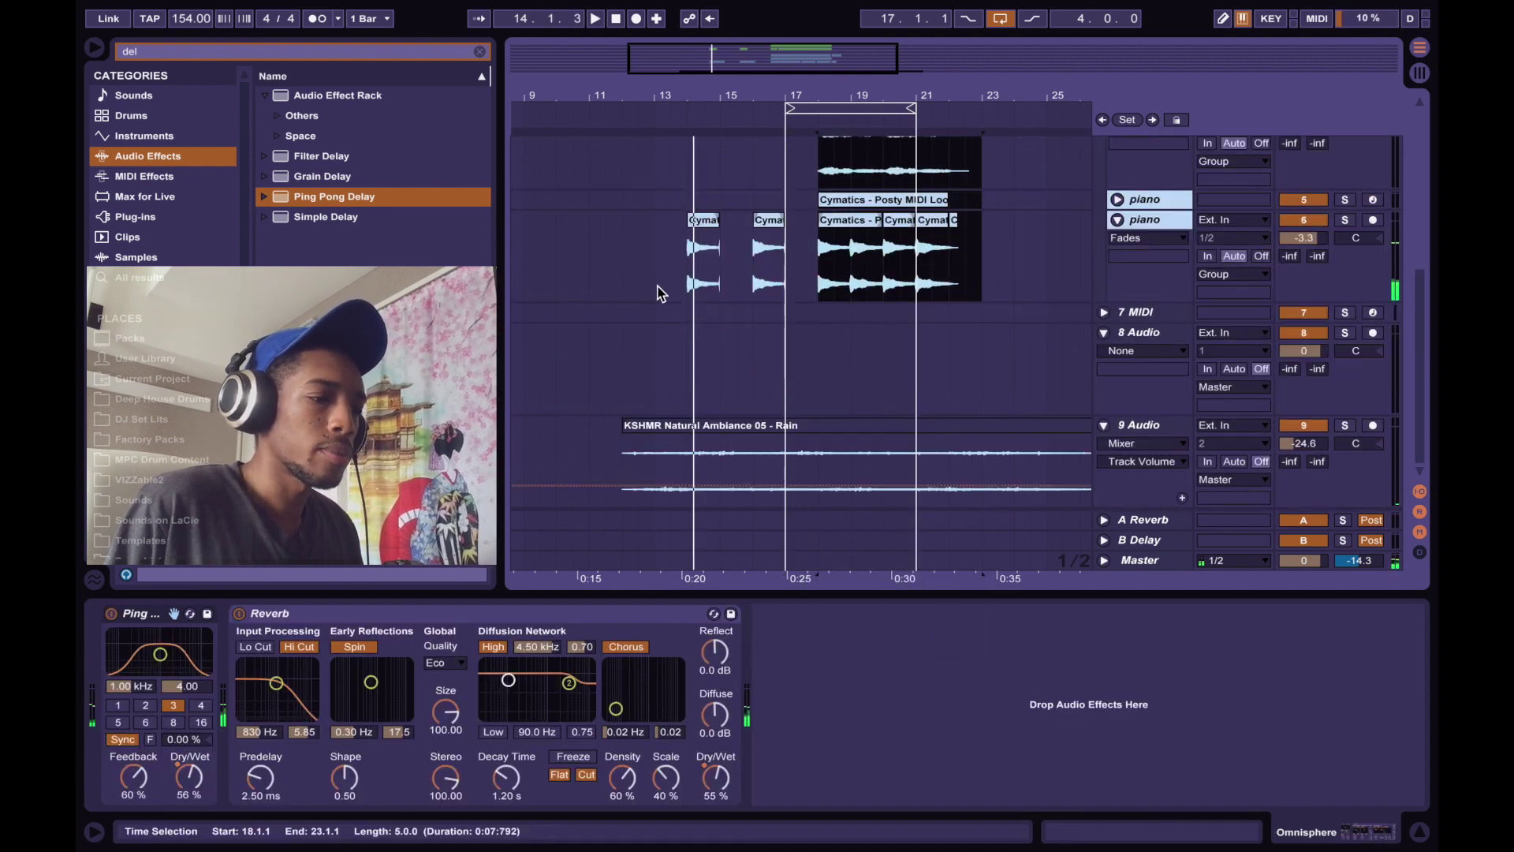
Fold the group and audio tracks, colour the group white, and rename the rain sample's track "rain" with a purple track and clip colour.
click(1419, 831)
click(1104, 196)
click(1104, 407)
right_click(1174, 258)
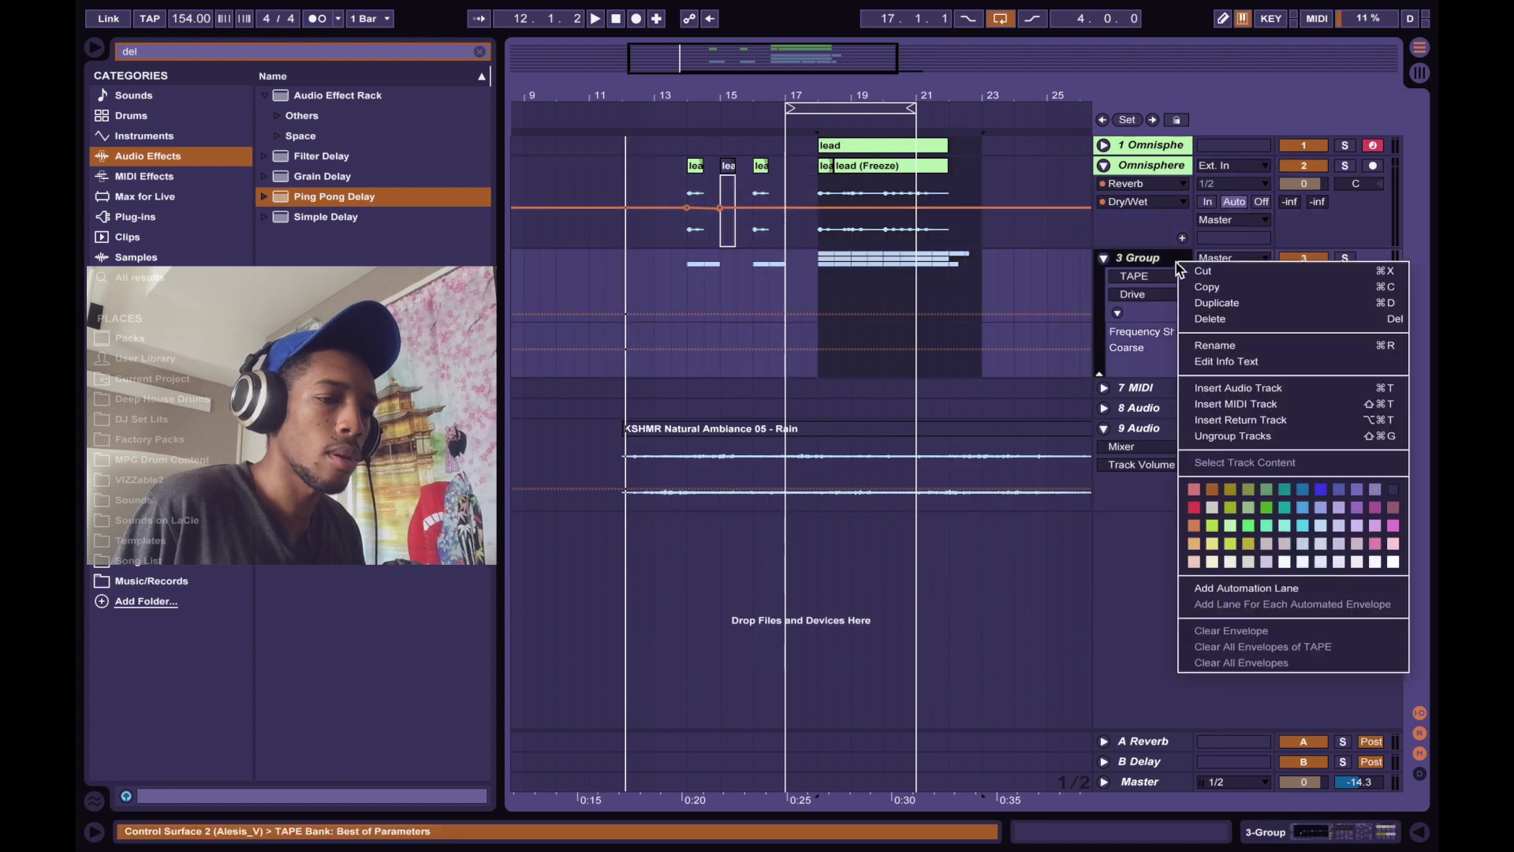
right_click(1164, 432)
right_click(897, 441)
Play the arrangement from bar 12 into the main section, briefly switching on the loop that starts at 18.1.1.
click(1071, 782)
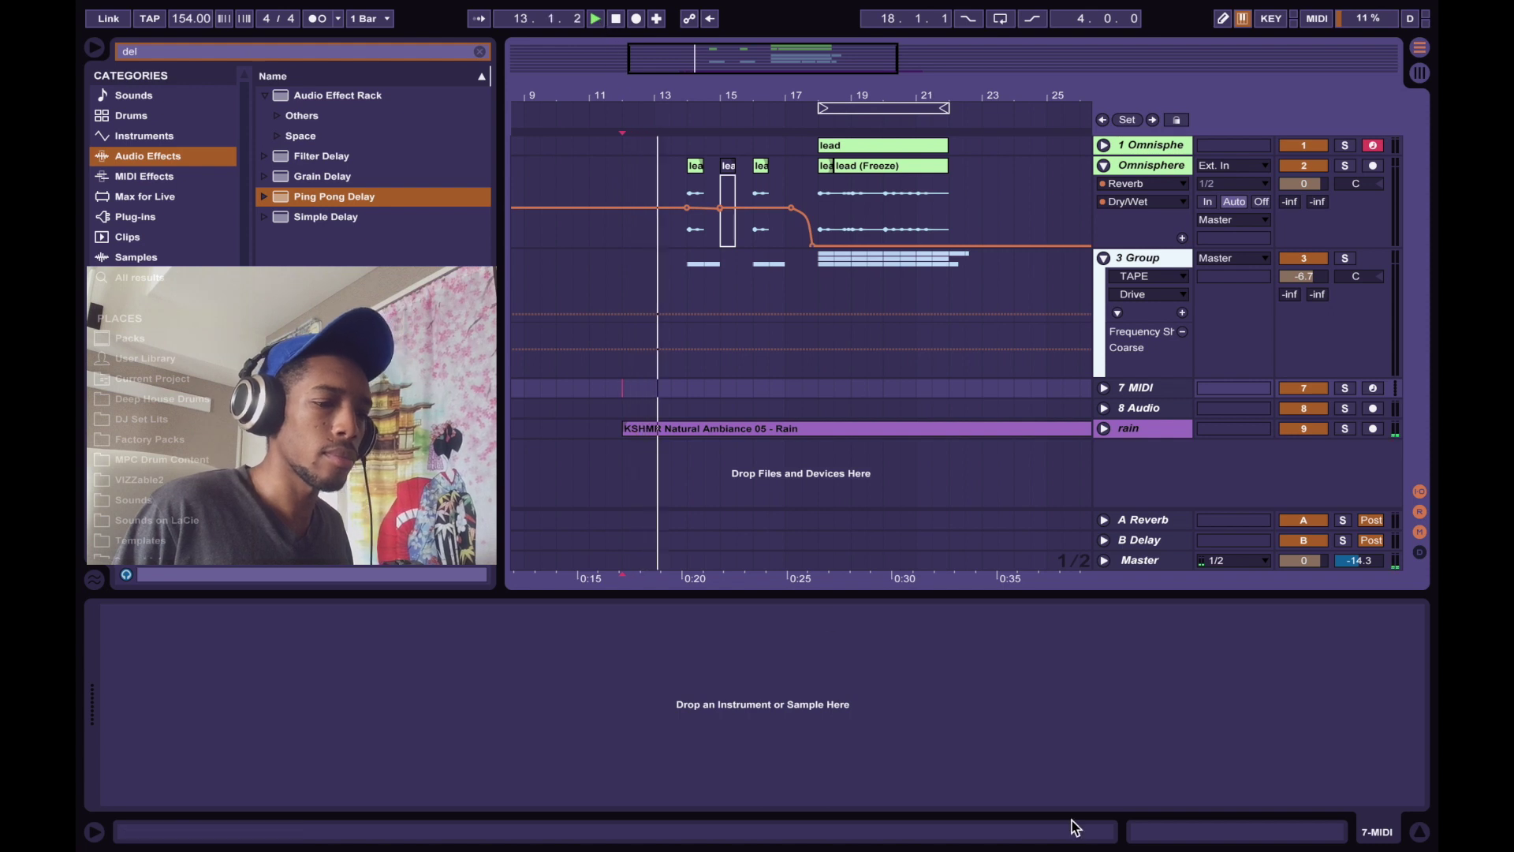
click(1423, 833)
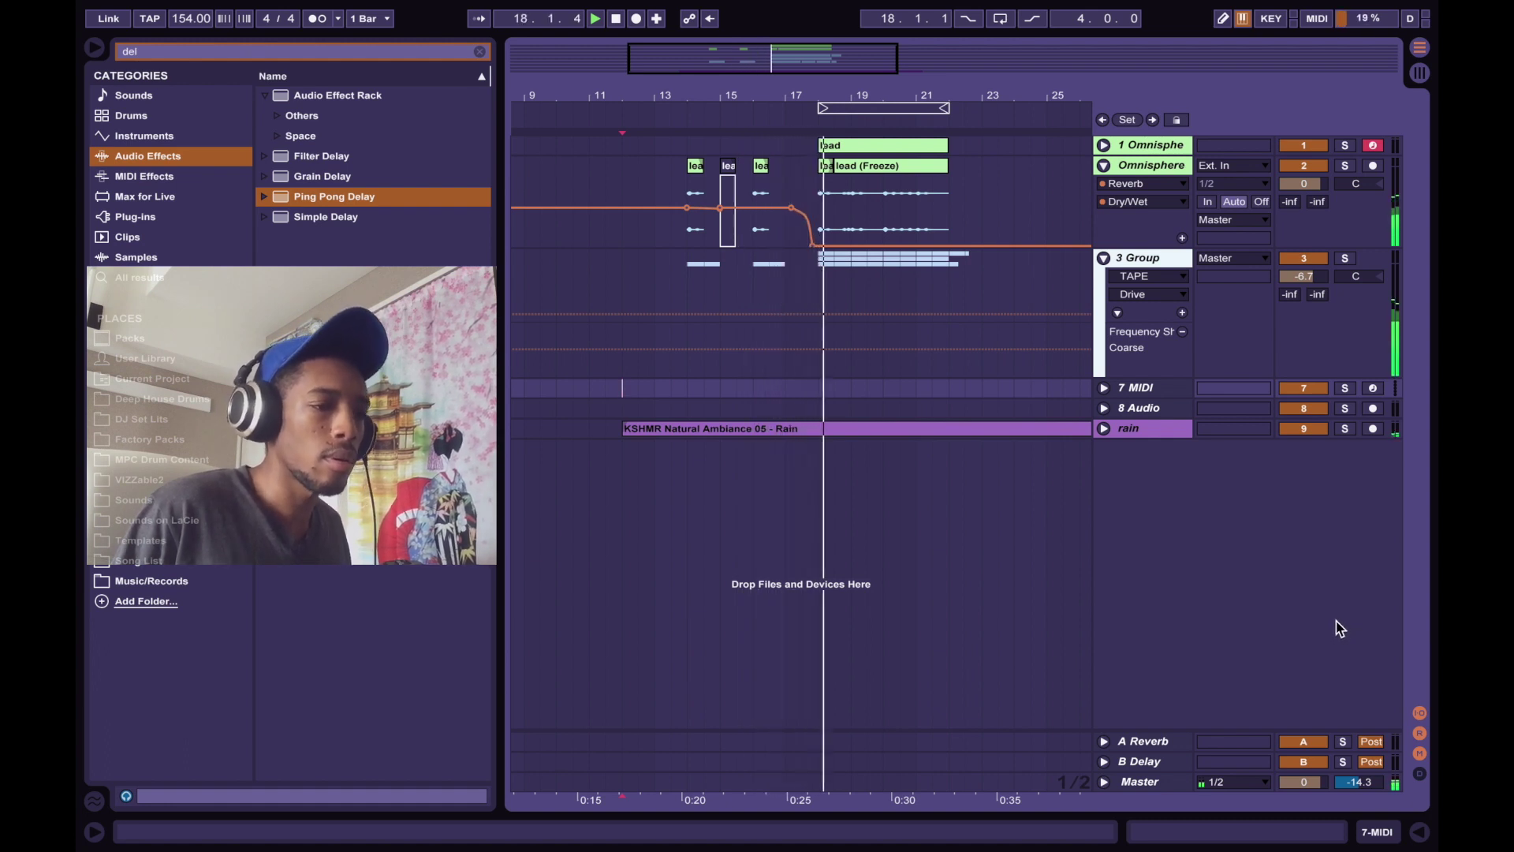
click(1000, 20)
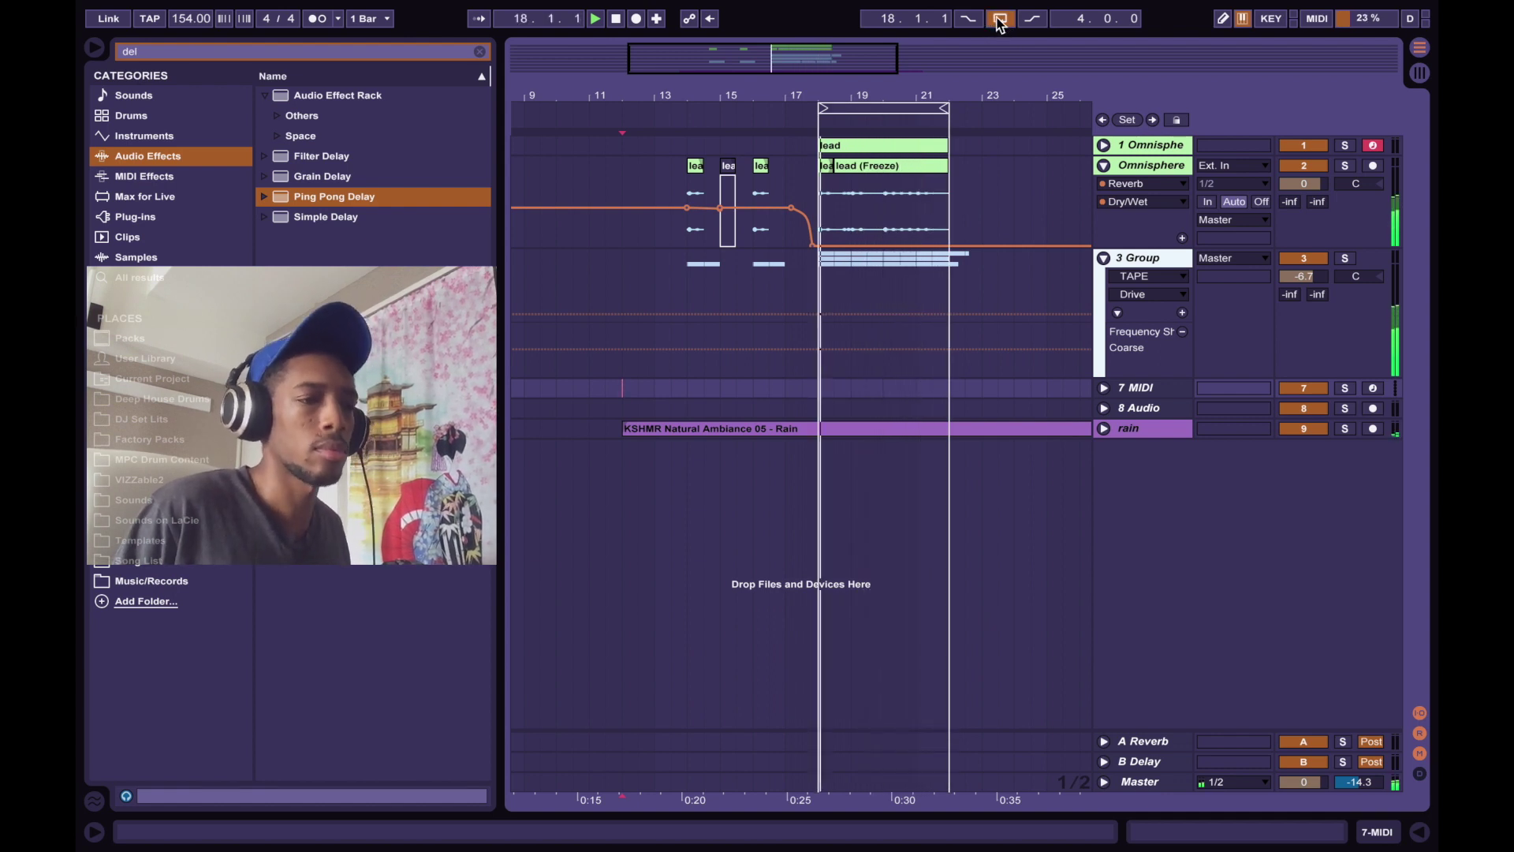
click(999, 20)
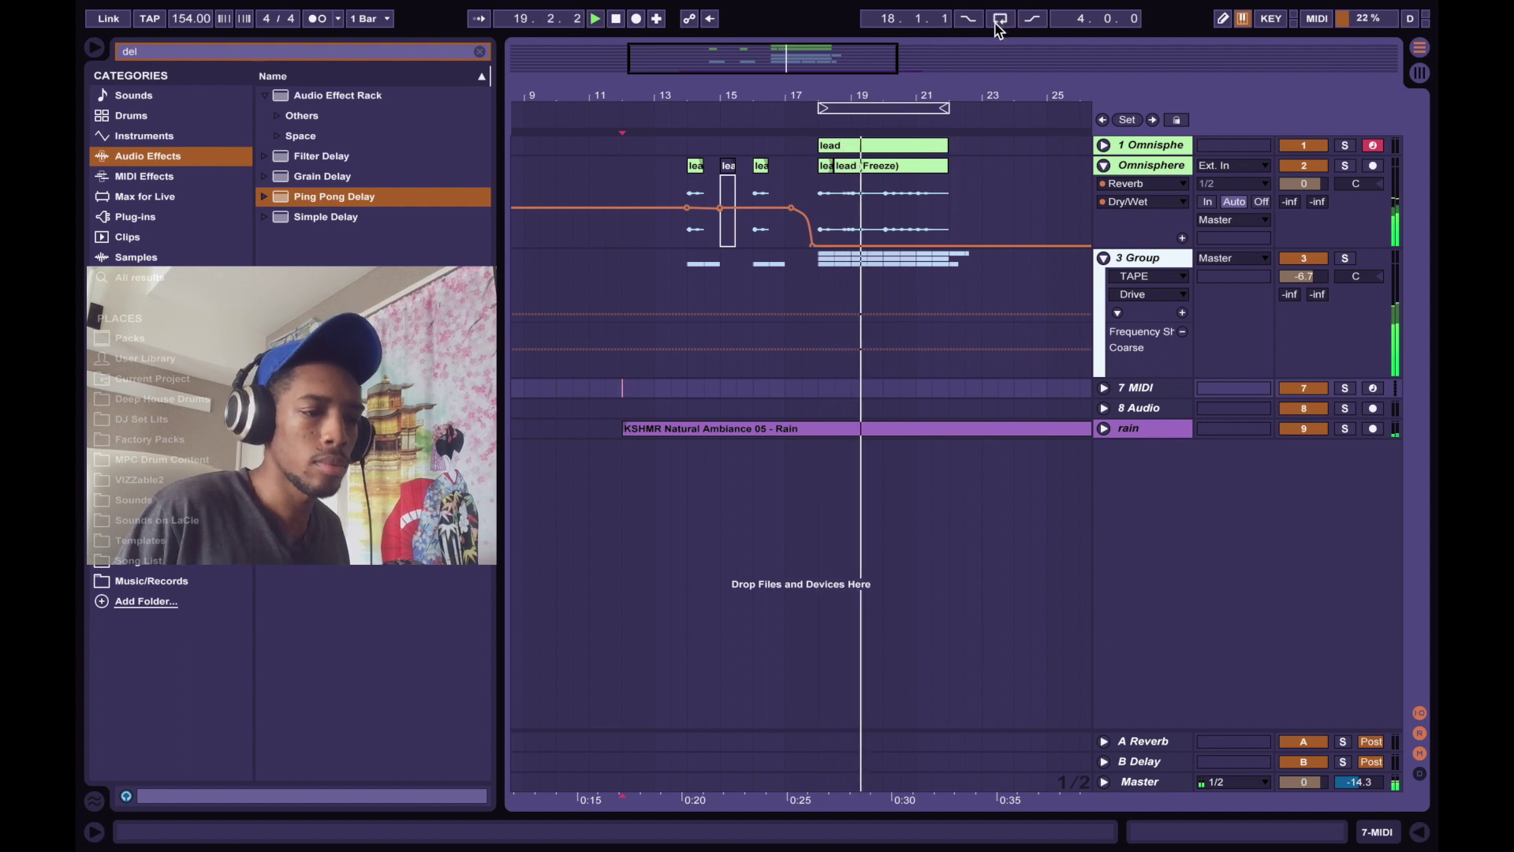